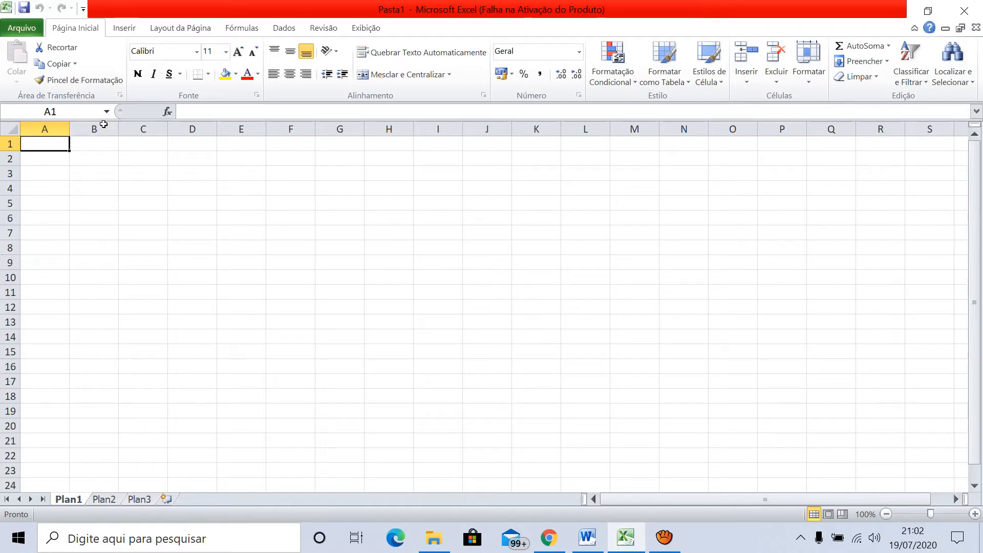
Enter the number 1 in cell B3
click(76, 80)
click(71, 80)
click(96, 173)
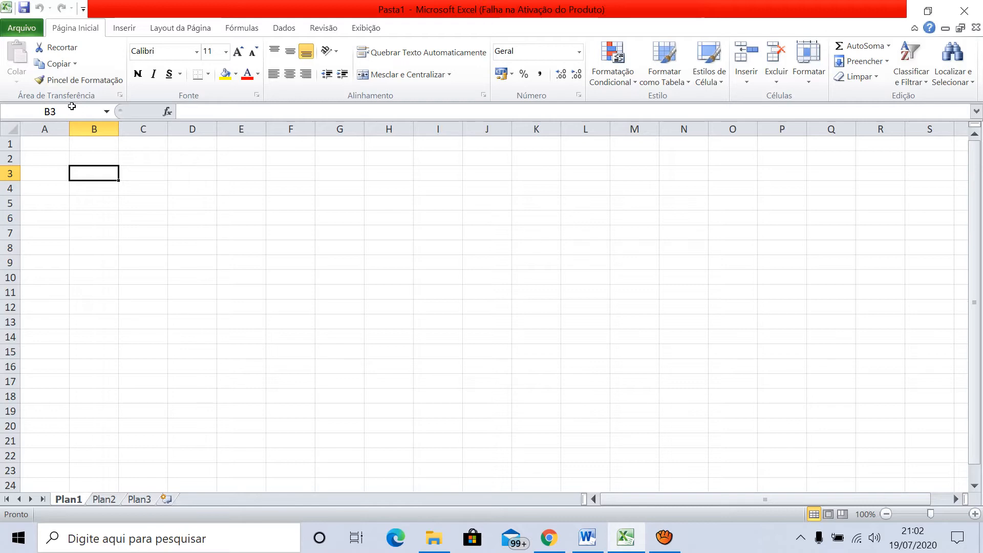
text(1)
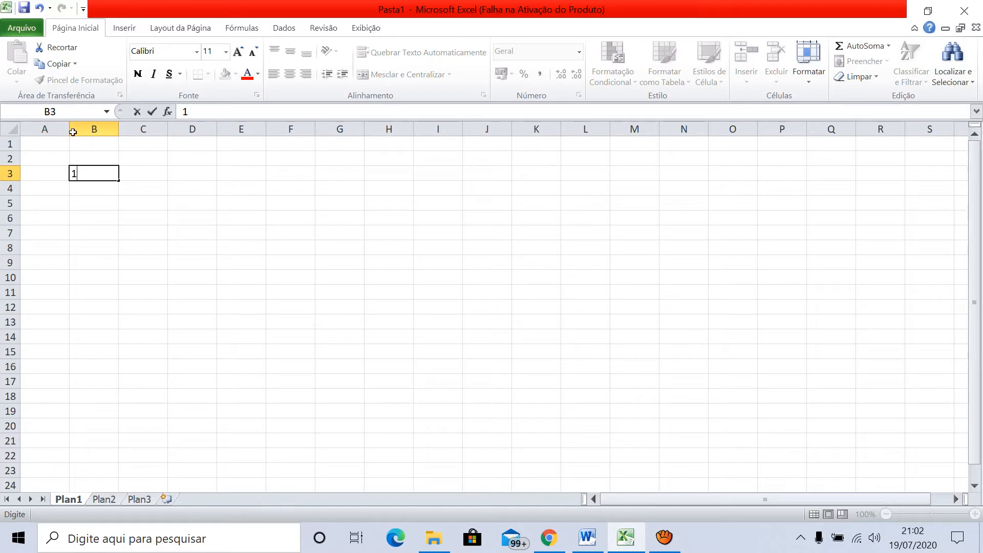
key(Return)
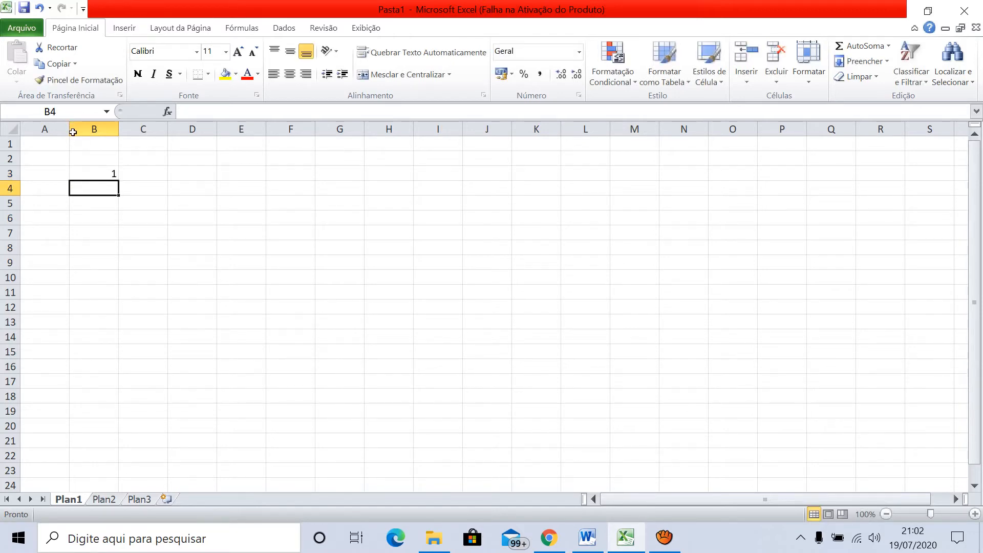
text(2)
key(Return)
text(3)
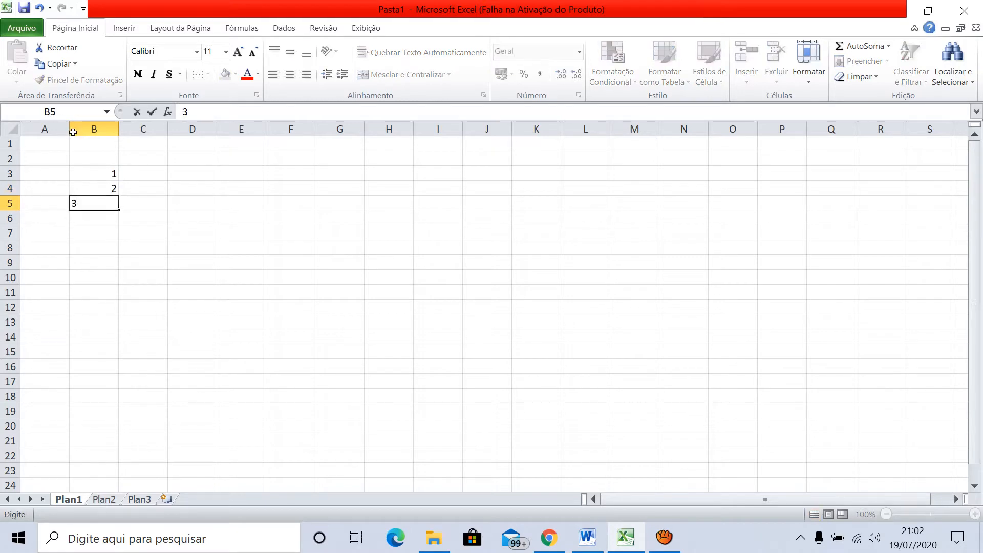
key(Return)
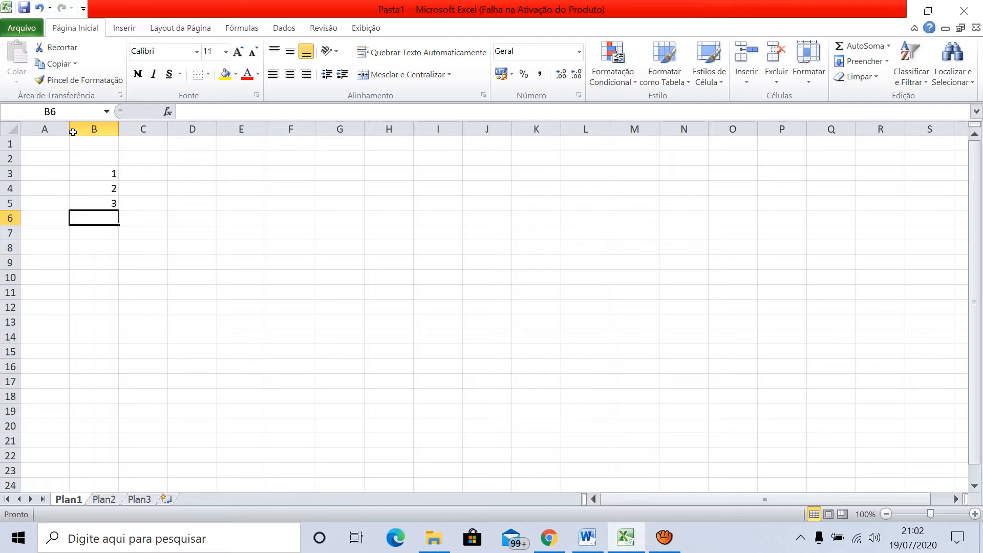
key(Up)
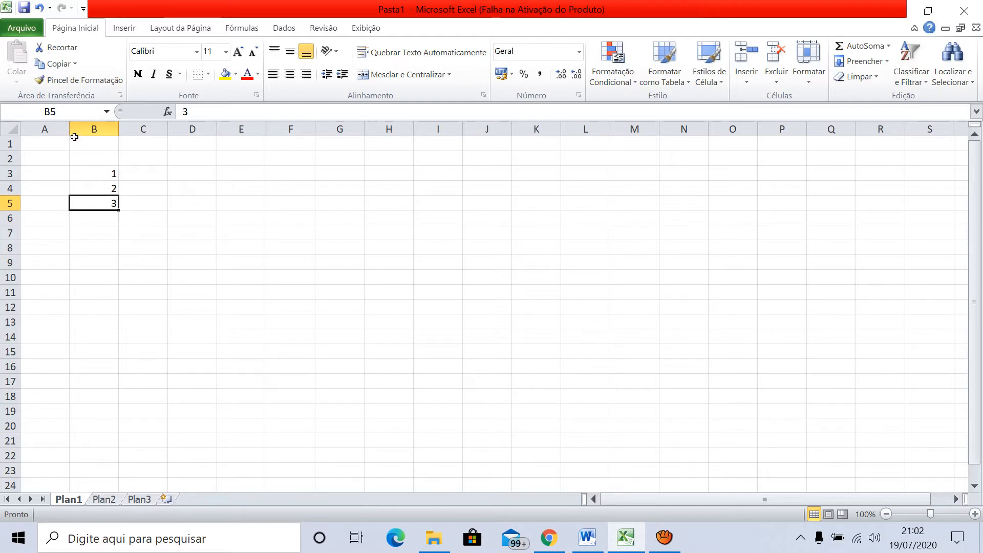
key(BackSpace)
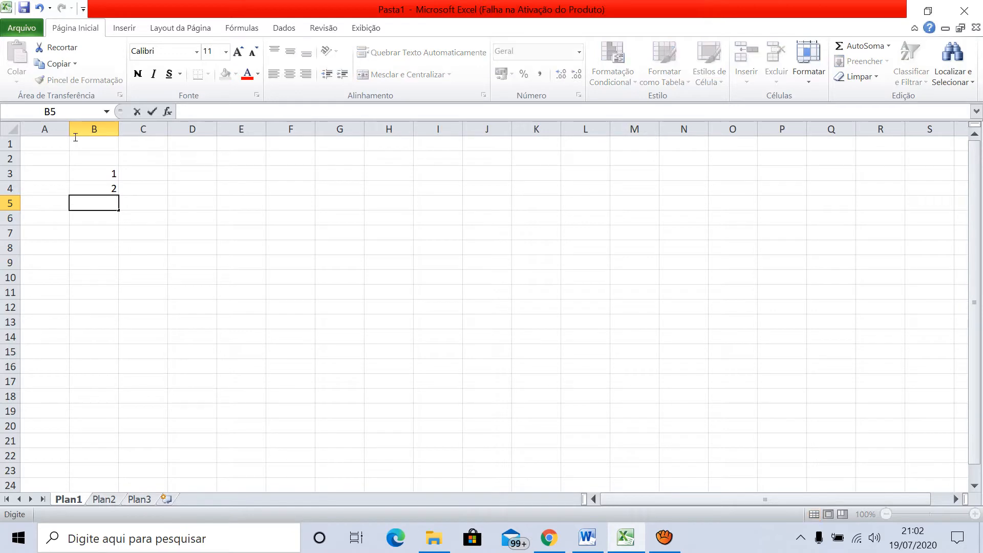
key(Up)
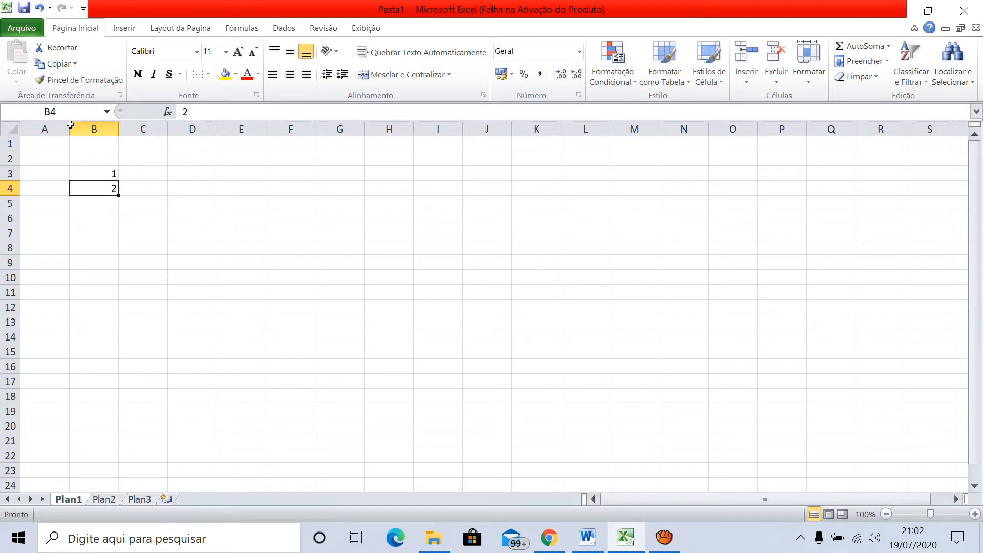
key(Delete)
Enter the formula =B3+1 in cell B4, directly below the starting number
text(=)
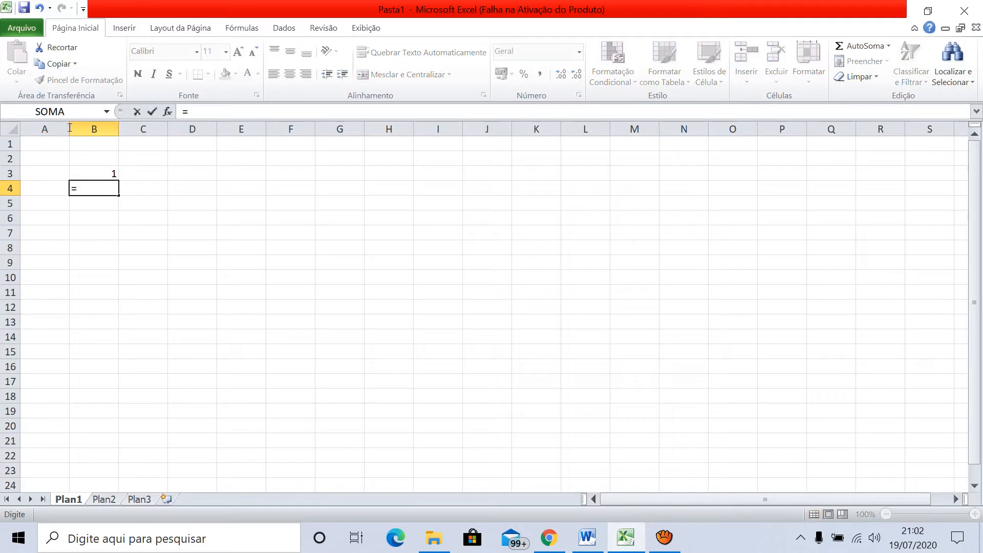
key(Up)
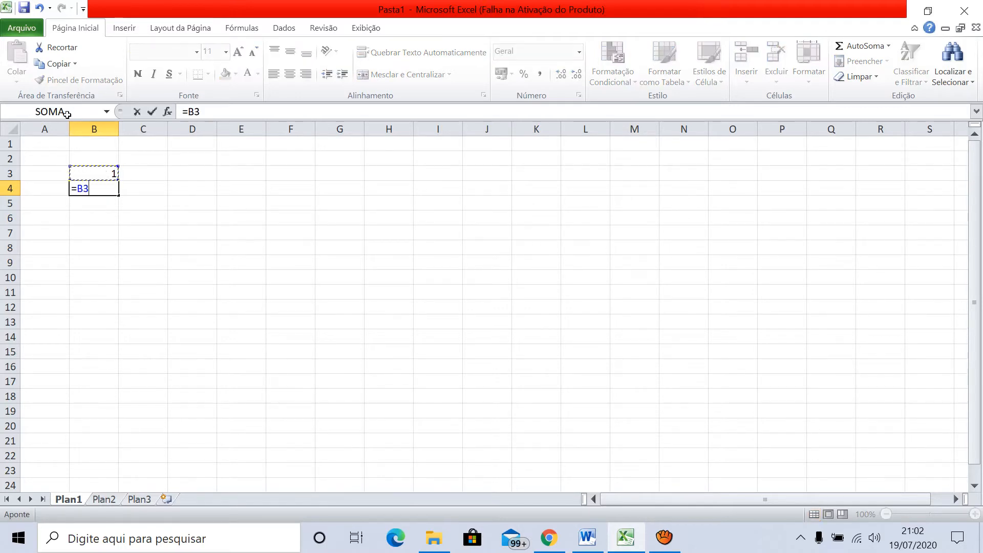
text(+1)
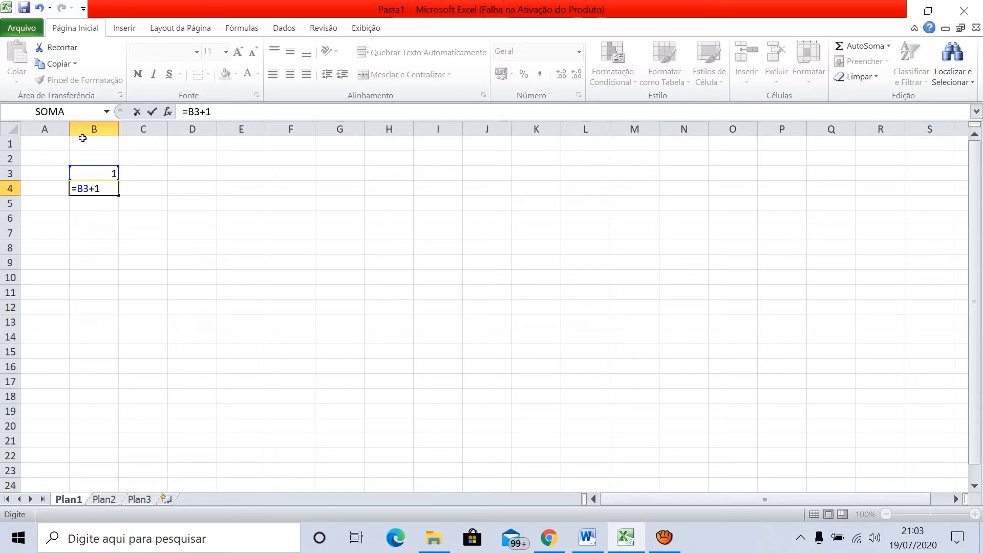
key(Return)
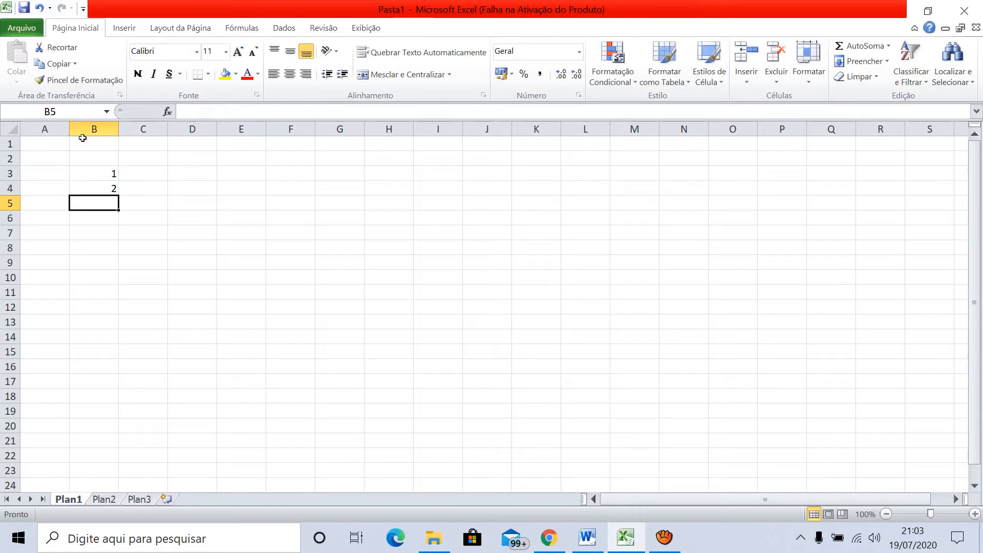
Fill the formula in B4 down column B through cell B33 to number the days up to 31
key(Up)
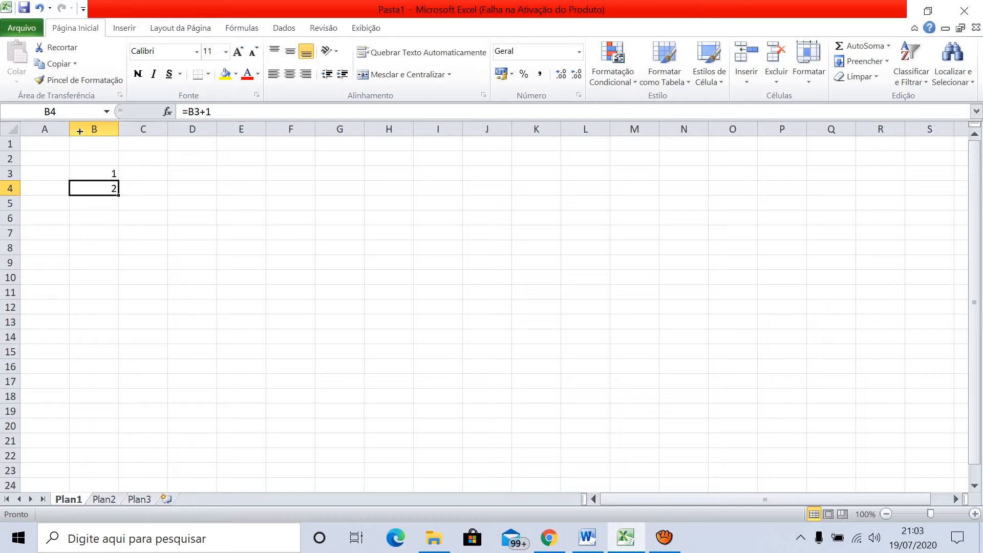
drag(118, 195, 119, 464)
mouse_move(80, 312)
mouse_down()
mouse_move(79, 333)
mouse_move(77, 312)
mouse_up()
drag(116, 469, 114, 488)
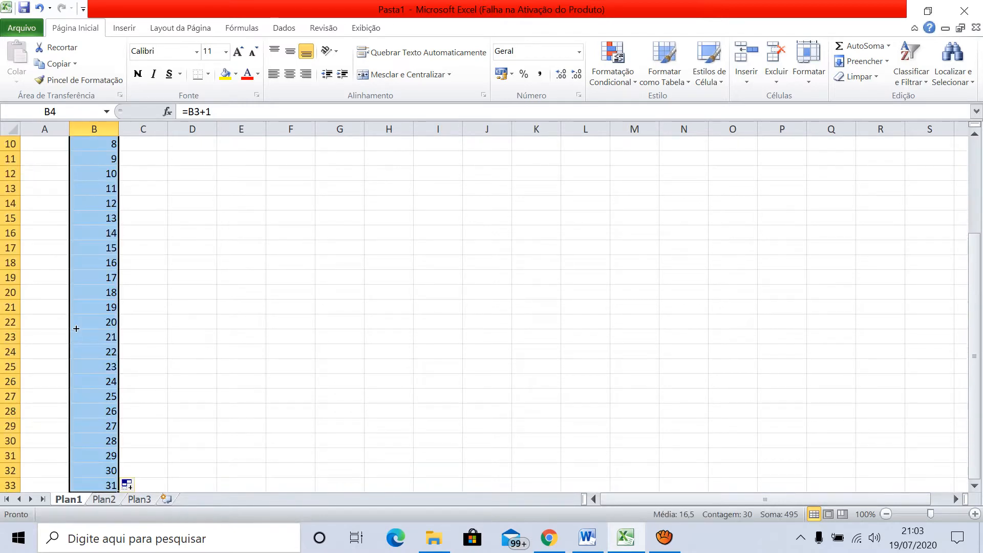
click(197, 413)
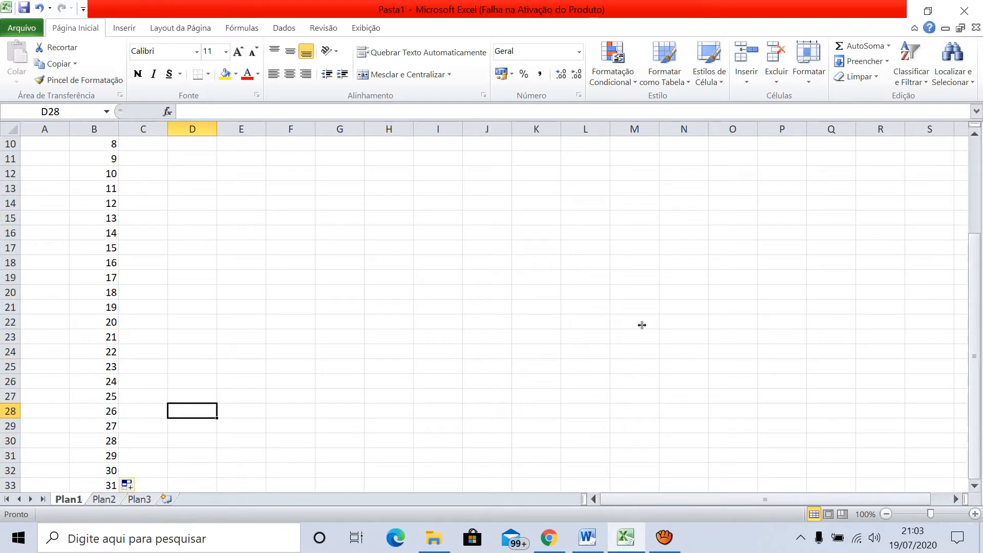
scroll(651, 321, down, 2)
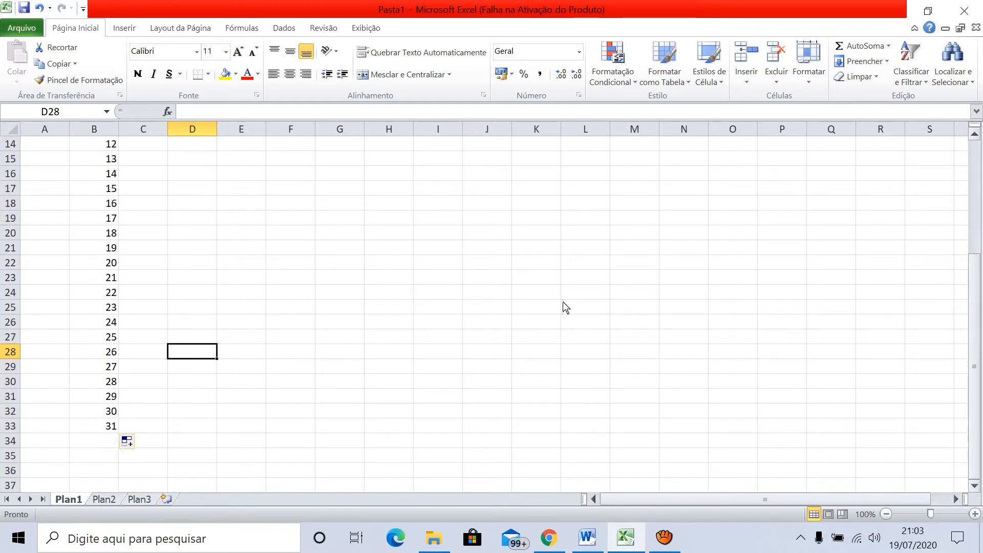
Merge and center cells A3:A33 beside the day numbers and fill the merged cell with yellow
key(ctrl+End)
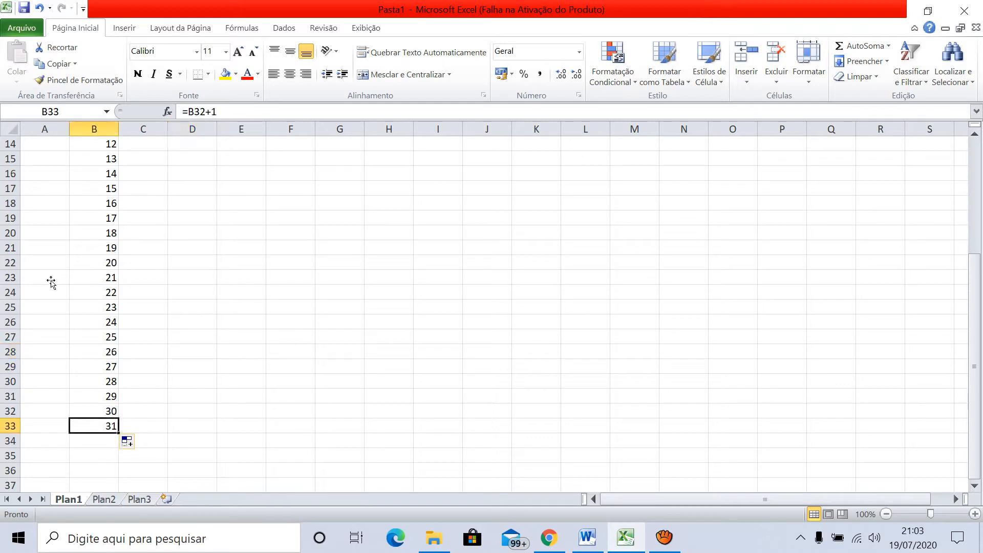
key(Left)
key(shift+Up)
key(shift+Up)
key(shift+Up)
key(shift+Up)
key(shift+Up)
key(shift+Up)
key(shift+Up)
key(shift+Up)
key(shift+Up)
key(shift+Up)
key(shift+Up)
key(shift+Up)
key(shift+Up)
key(shift+Up)
key(shift+Up)
key(shift+Up)
key(shift+Up)
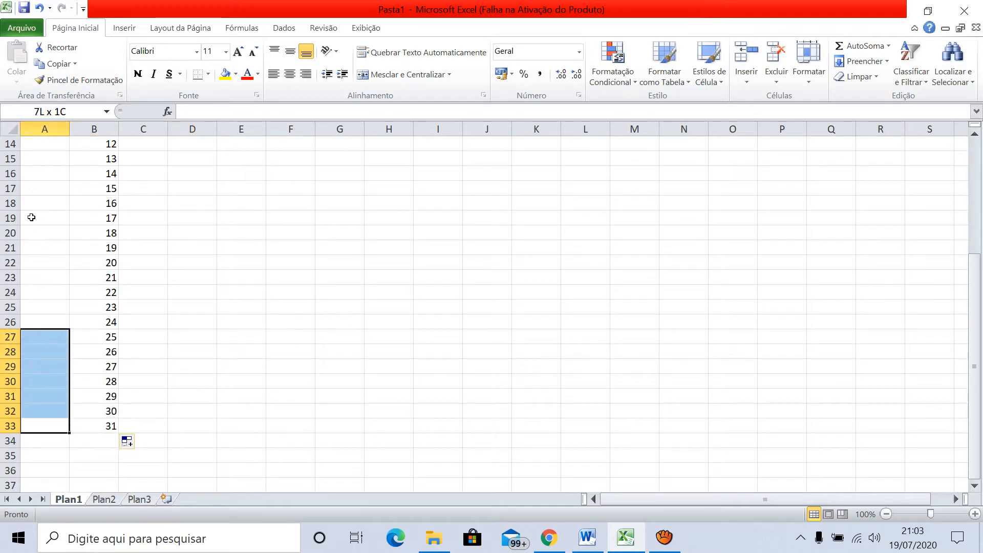
key(shift+Up)
key(shift+Up)
key(shift+Right)
key(shift+Left)
key(shift+Up)
key(shift+Up)
key(shift+Up)
key(shift+Up)
key(shift+Up)
key(shift+Up)
key(shift+Up)
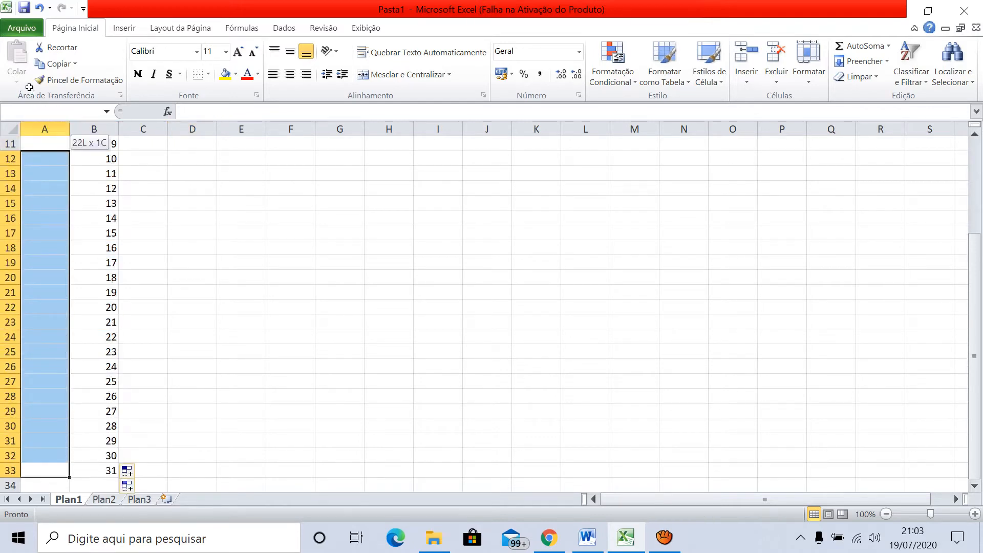
key(shift+Up)
key(shift+Up)
key(shift+Up)
key(shift+Up)
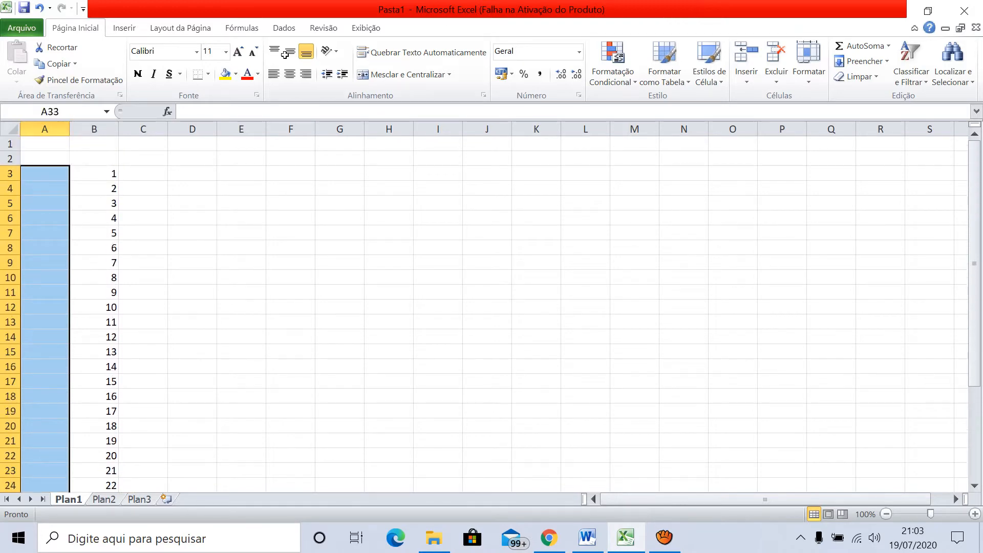
click(401, 75)
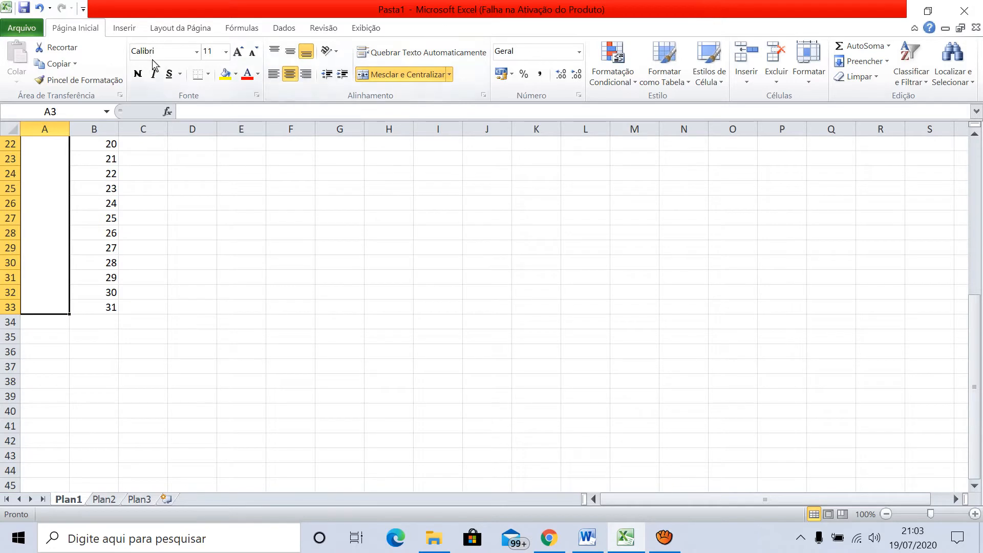
click(226, 75)
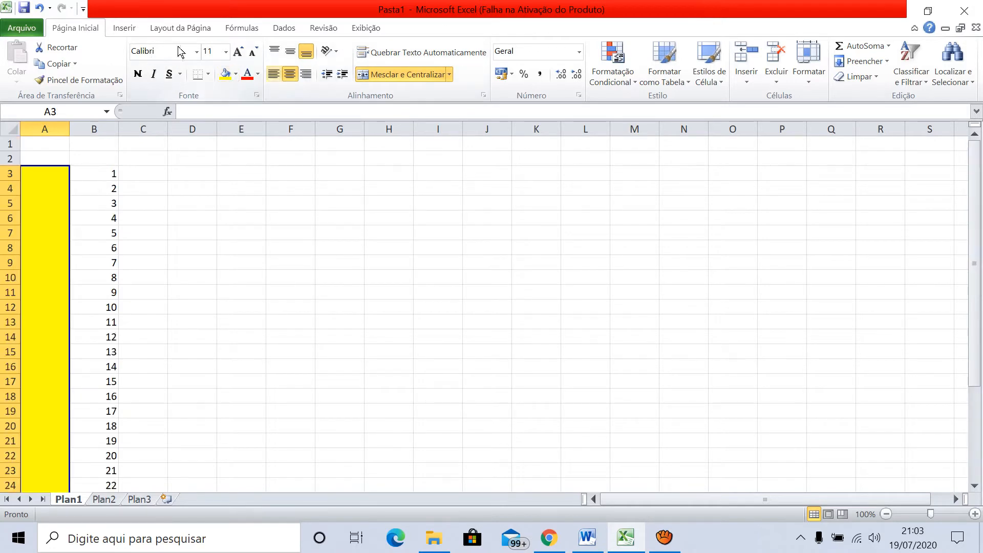
Rotate the text of the merged yellow cell upward and align it vertically to the middle
click(332, 51)
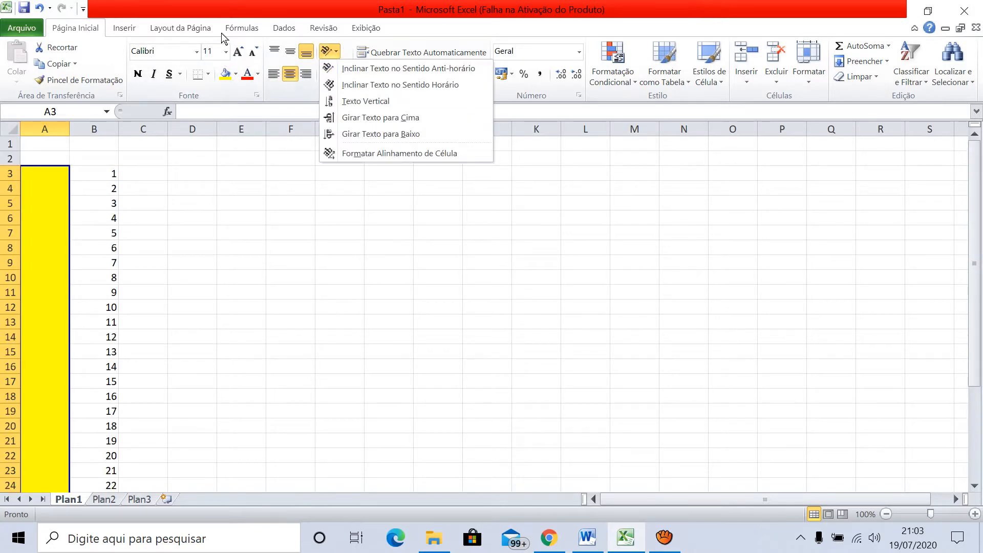
click(332, 118)
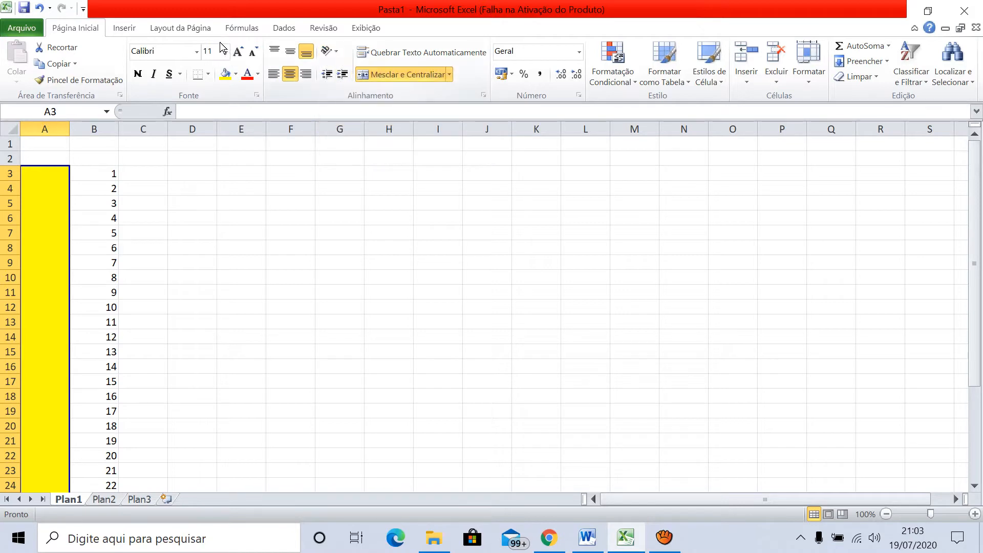
click(290, 52)
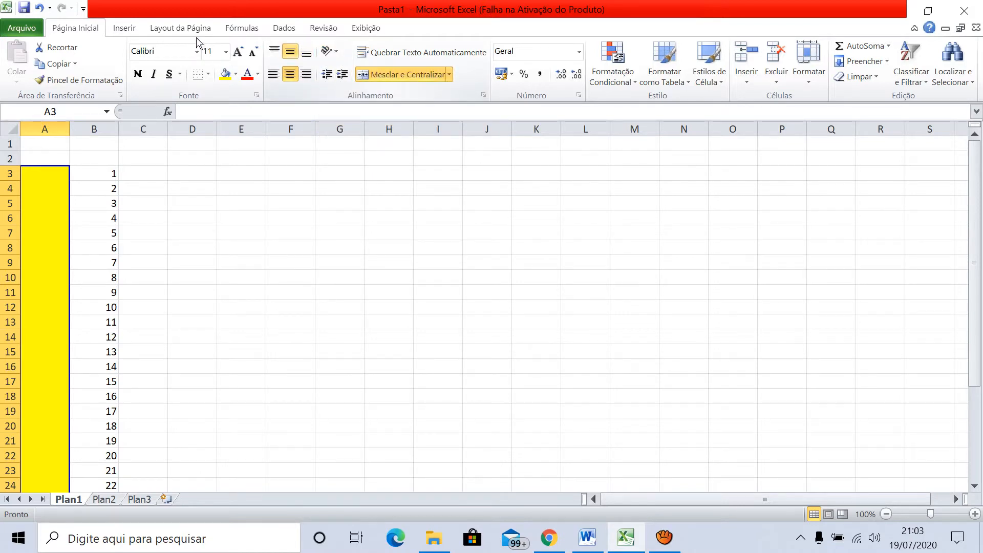
Enter "janeiro" as the month label in the merged yellow cell A3
text(janeiro)
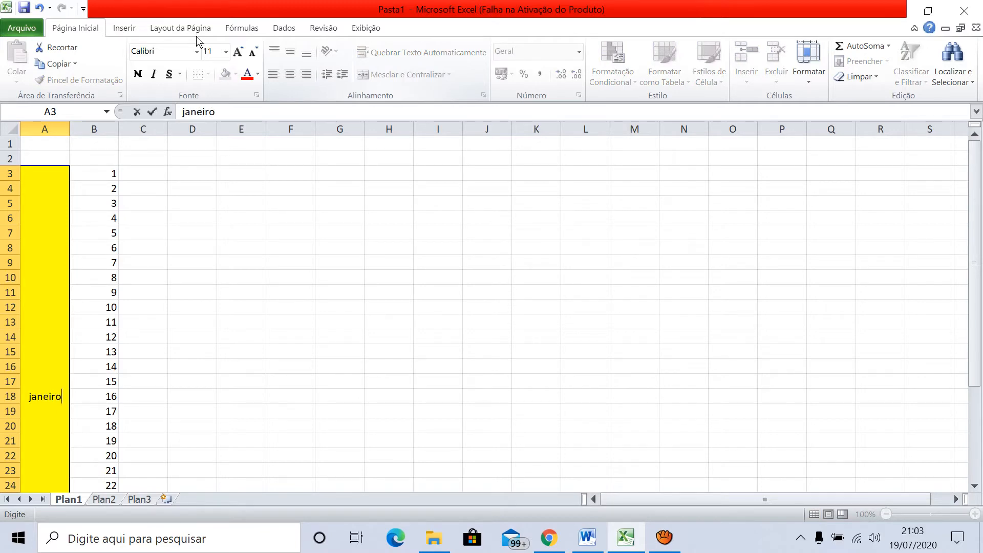
click(290, 217)
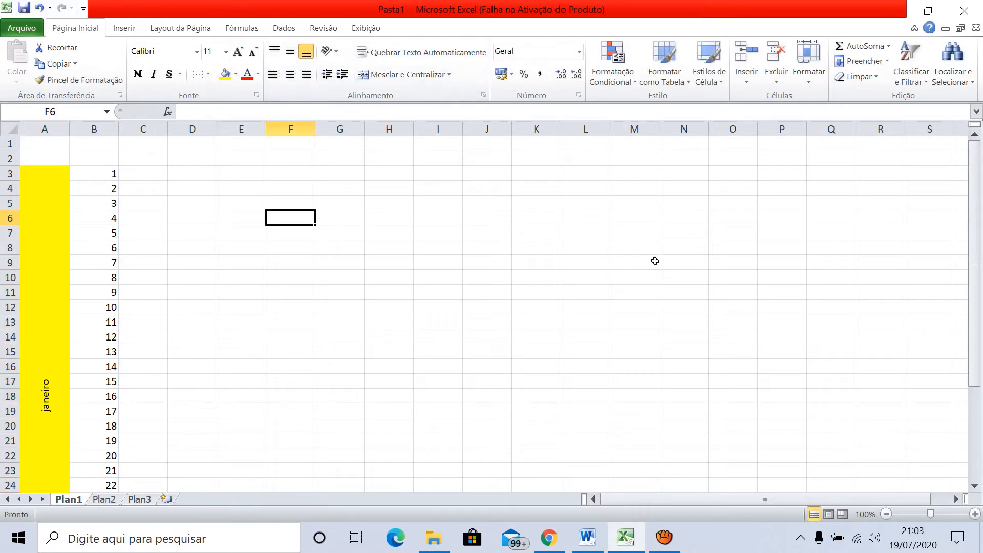
scroll(650, 328, down, 2)
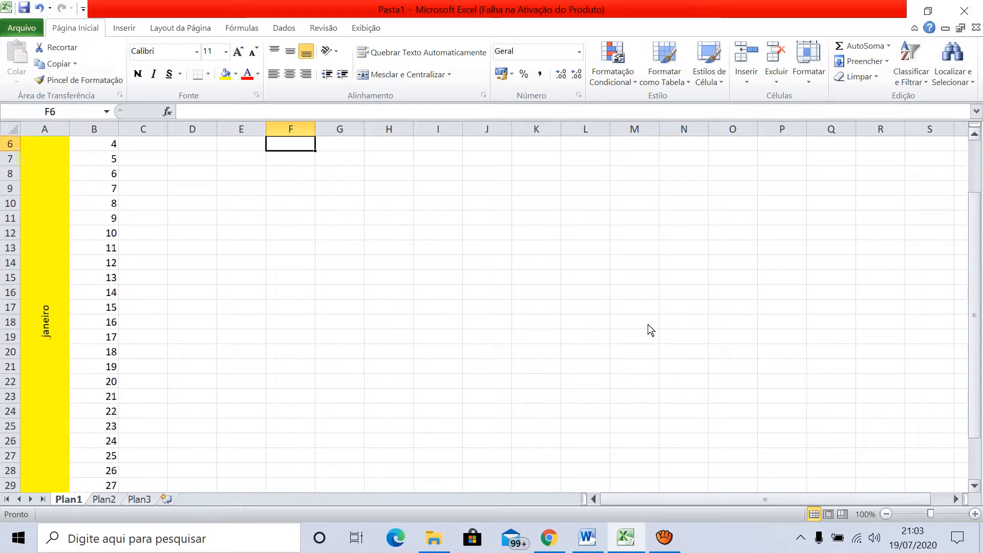
scroll(648, 328, down, 4)
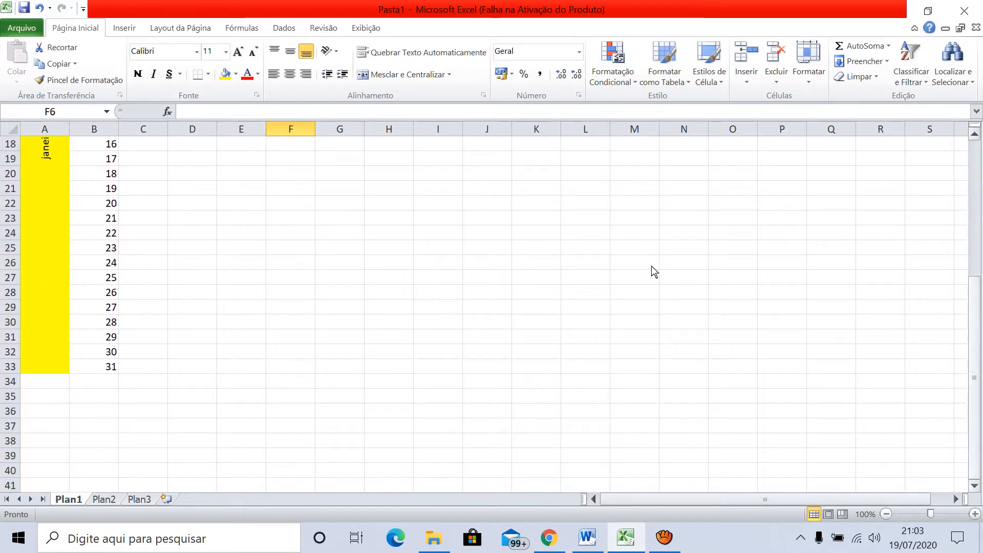
scroll(645, 235, up, 6)
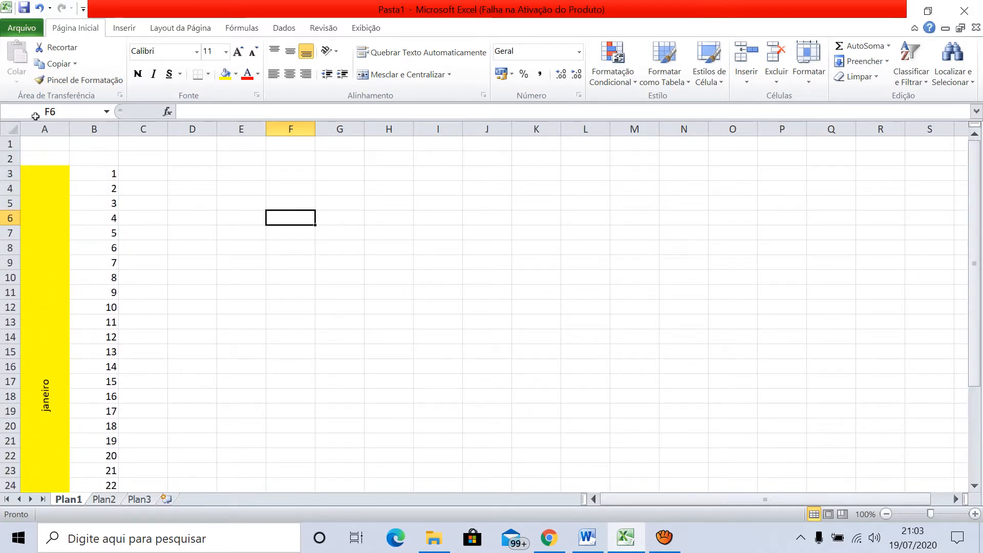
Copy the day numbers 1 to 28 from B3:B30 and paste them starting at cell B34
drag(93, 174, 74, 287)
key(ctrl+c)
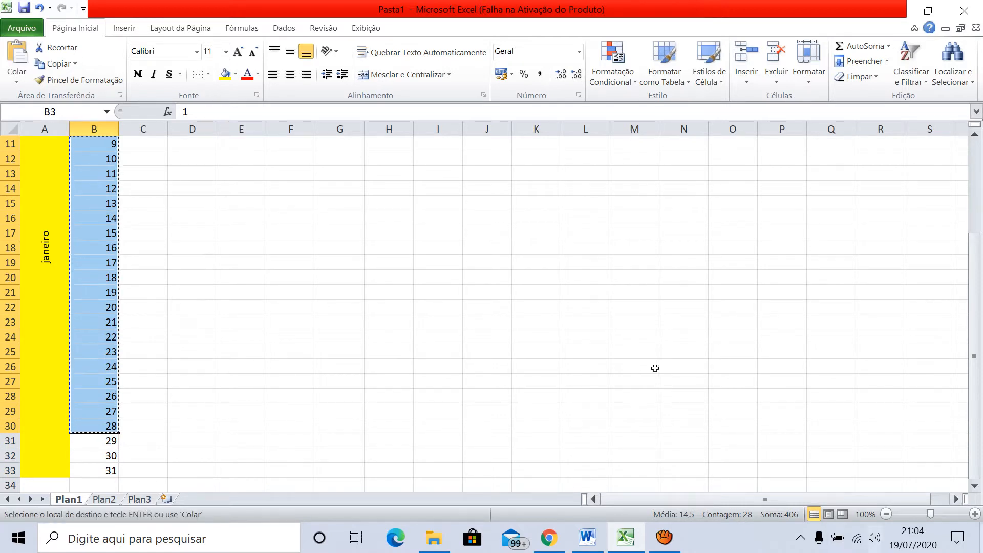
scroll(650, 328, down, 1)
scroll(653, 330, down, 4)
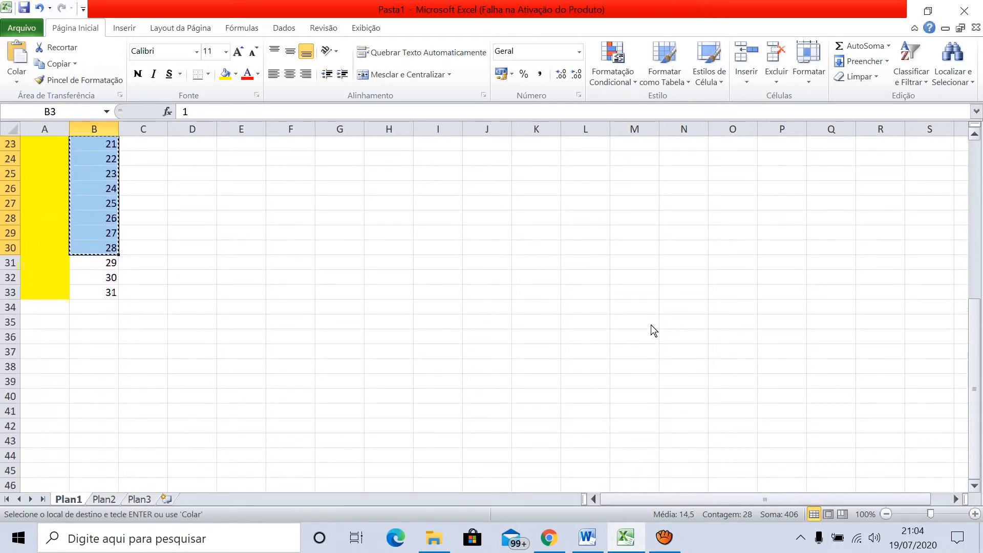
key(ctrl+Down)
key(Down)
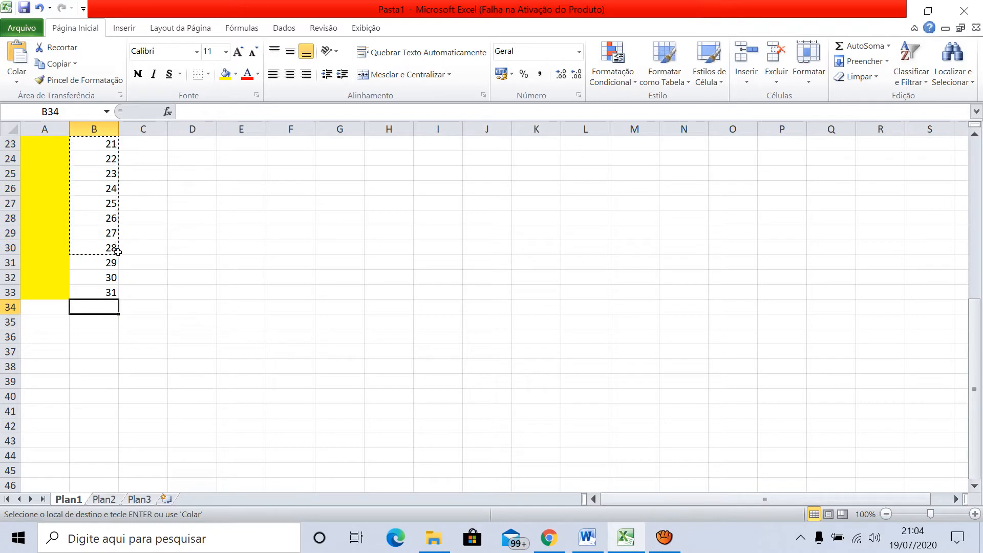
key(ctrl+v)
scroll(130, 246, down, 20)
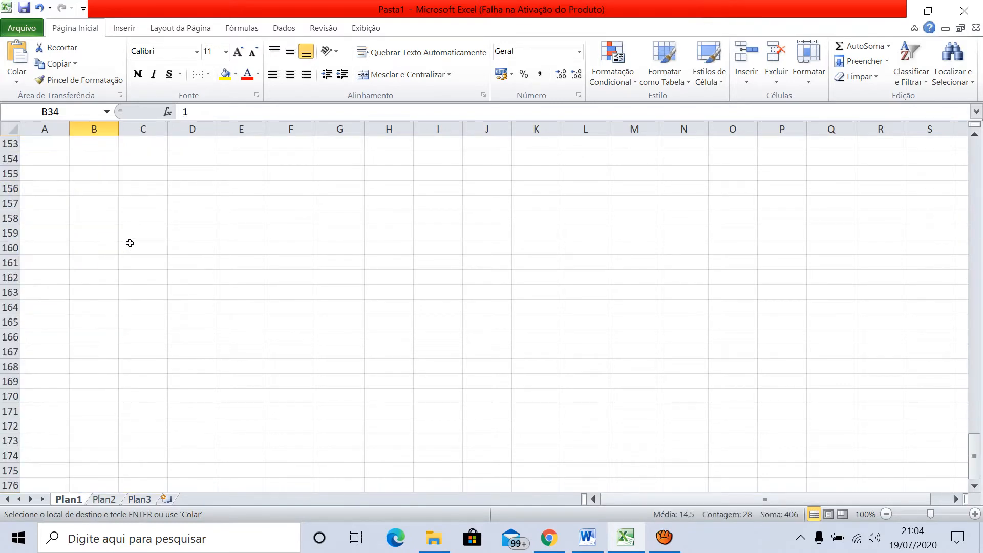
scroll(130, 245, up, 20)
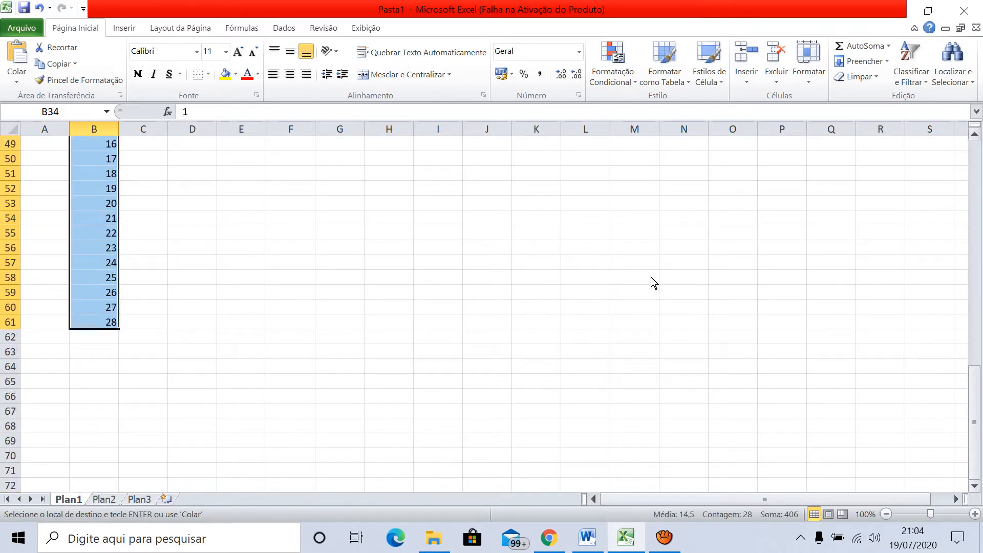
Merge and center cells A34:A61 beside the second set of day numbers and fill the merged cell with light green
scroll(647, 272, up, 6)
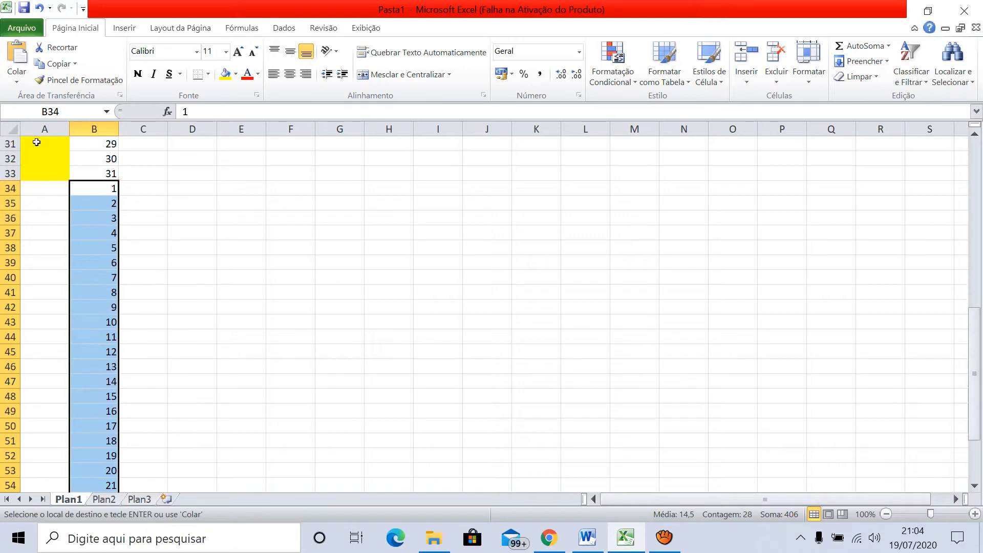
drag(33, 187, 31, 482)
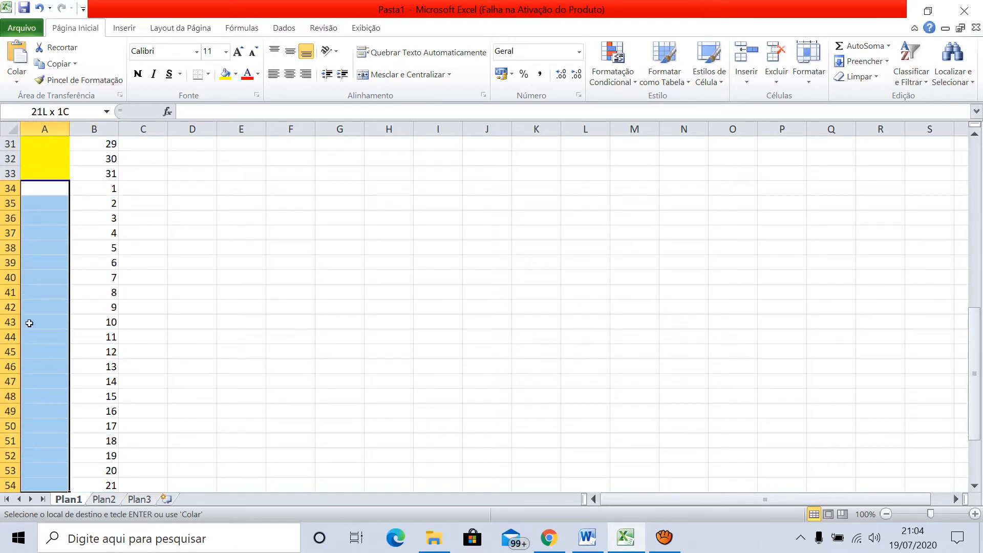
scroll(33, 337, down, 1)
scroll(33, 336, down, 2)
drag(33, 336, 28, 310)
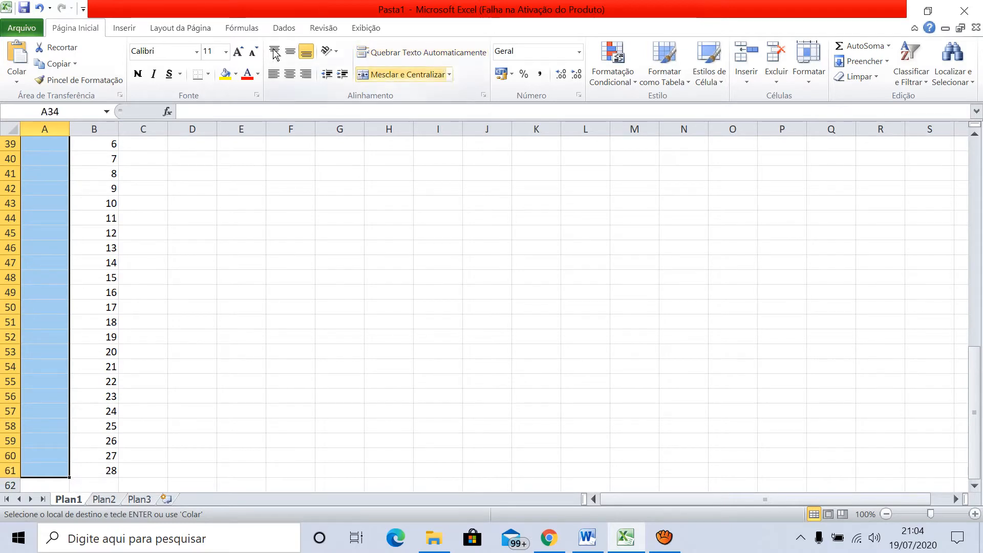
click(405, 74)
key(alt+h)
key(h)
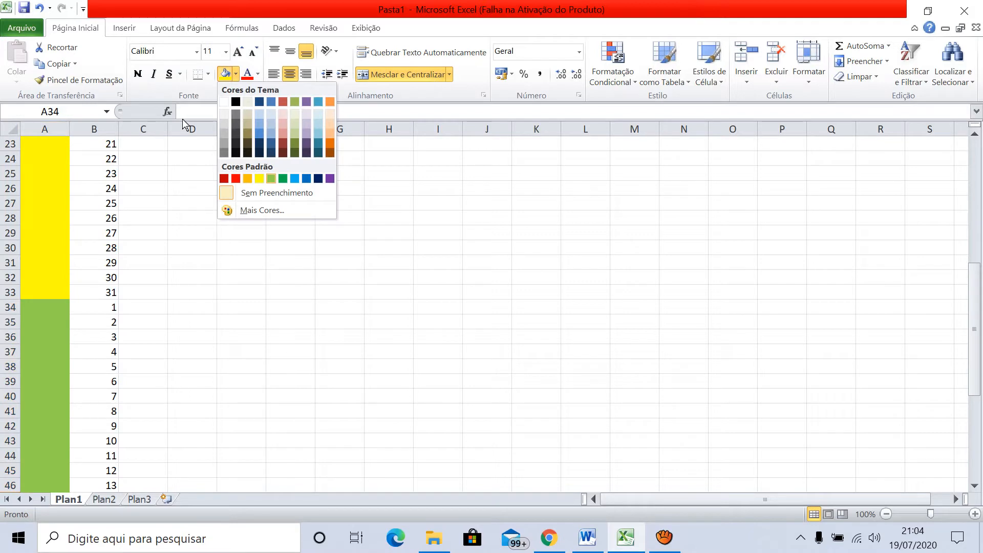
click(272, 179)
Label the green merged cell "fevereiro", with its text rotated upward and aligned vertically to the middle
click(292, 52)
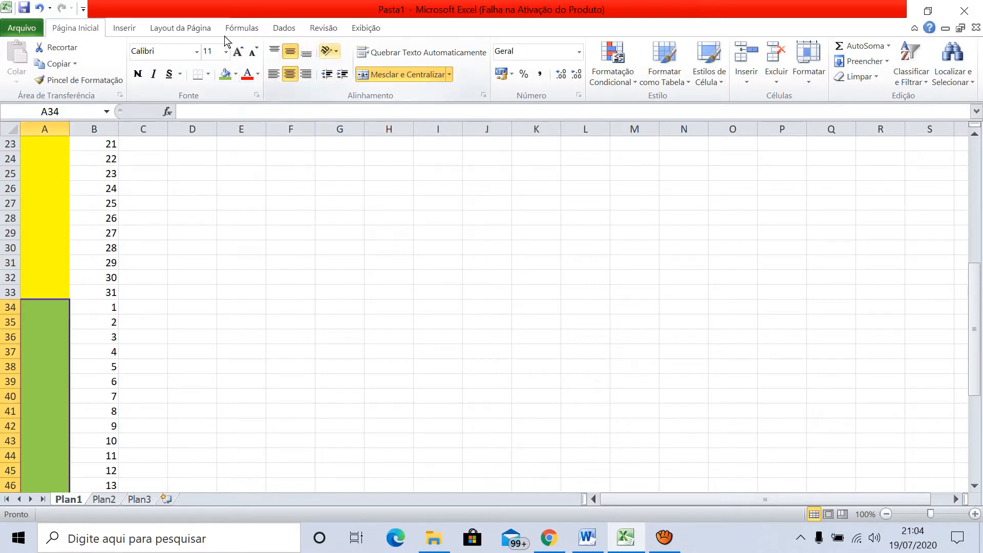
click(336, 52)
click(358, 118)
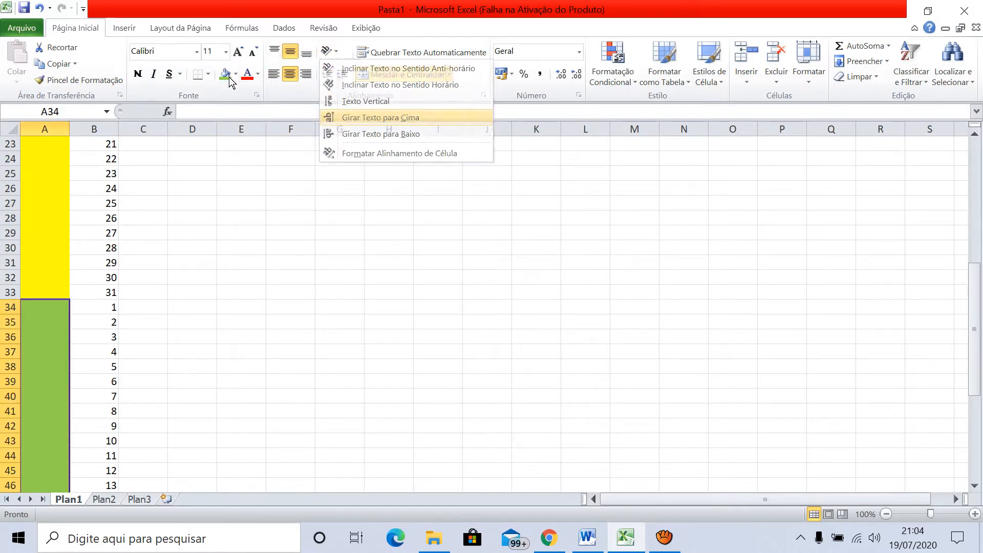
text(fevereiro)
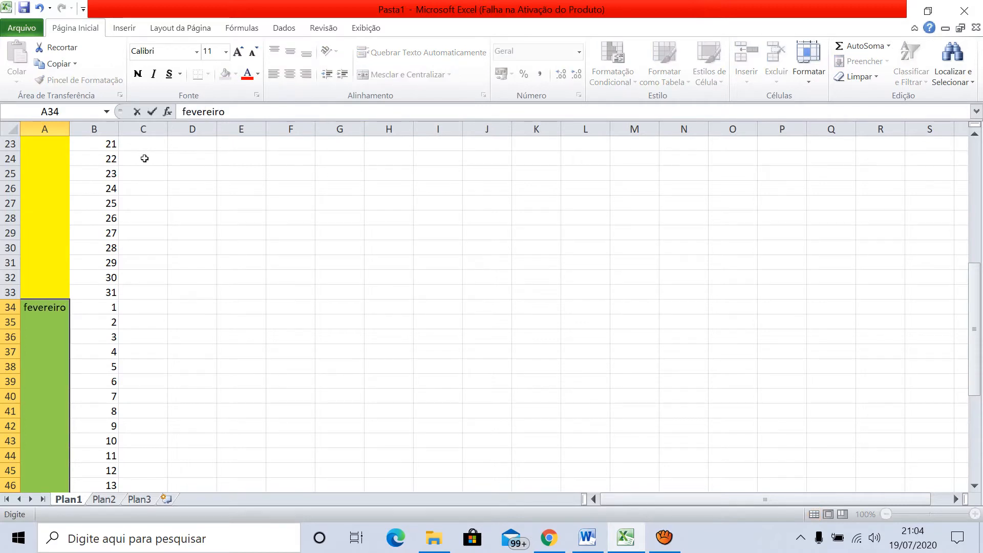
key(Return)
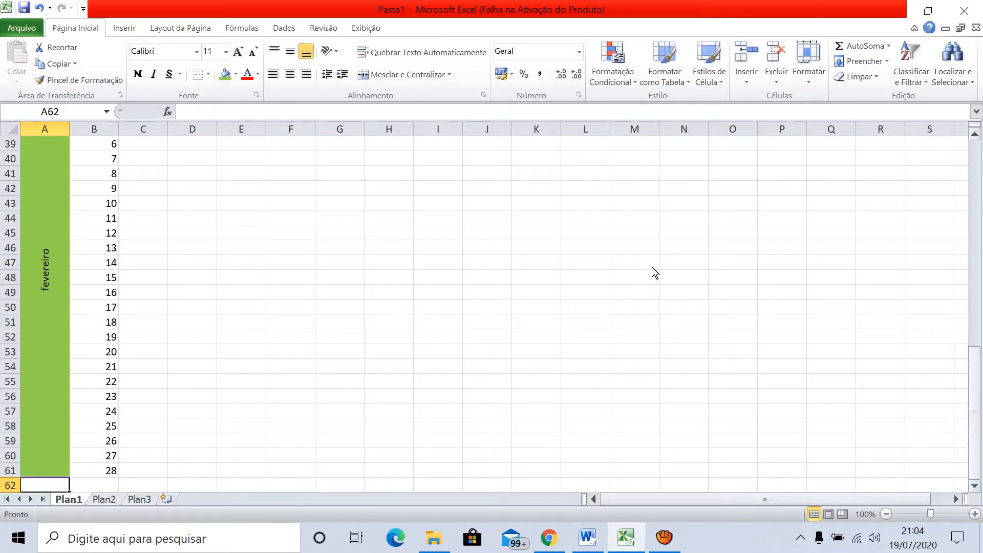
Copy the day numbers 1 to 31 from B3:B33
drag(977, 399, 979, 432)
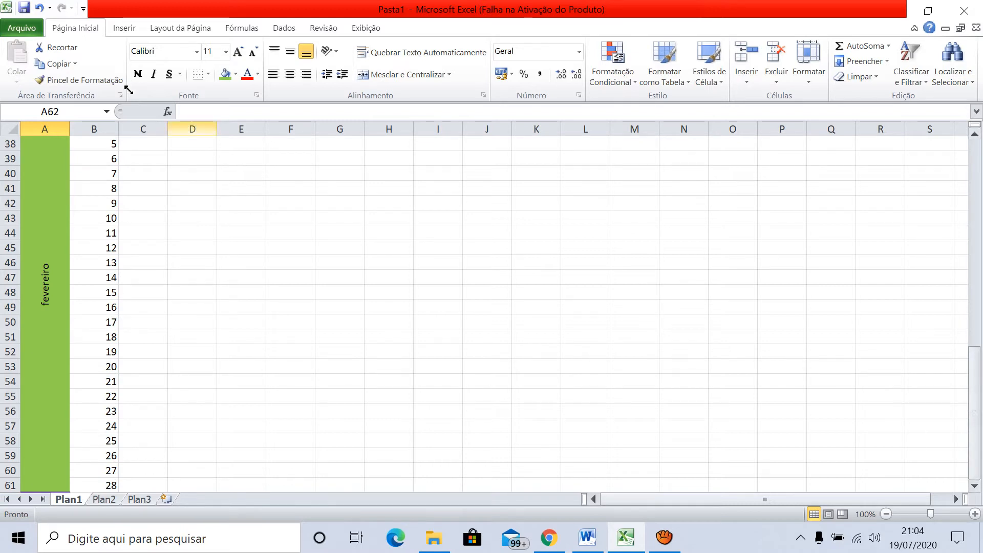
scroll(189, 175, up, 13)
drag(92, 175, 64, 238)
key(ctrl+c)
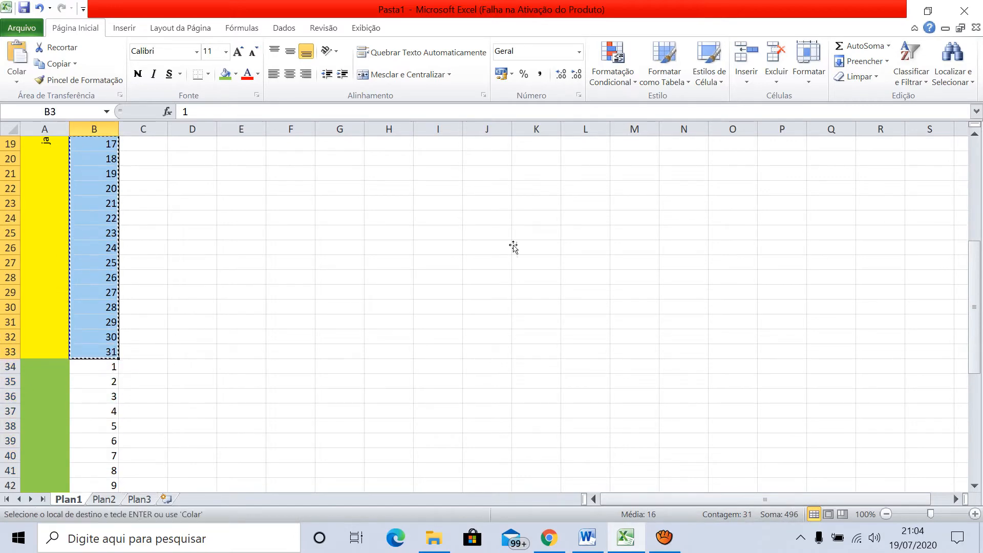
scroll(651, 234, down, 2)
scroll(651, 233, down, 4)
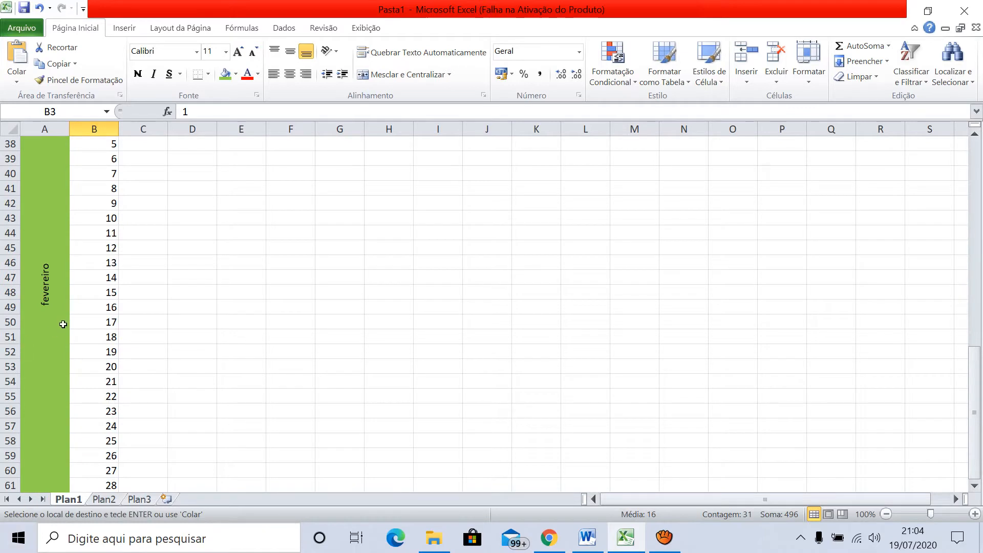
key(ctrl+Down)
key(Return)
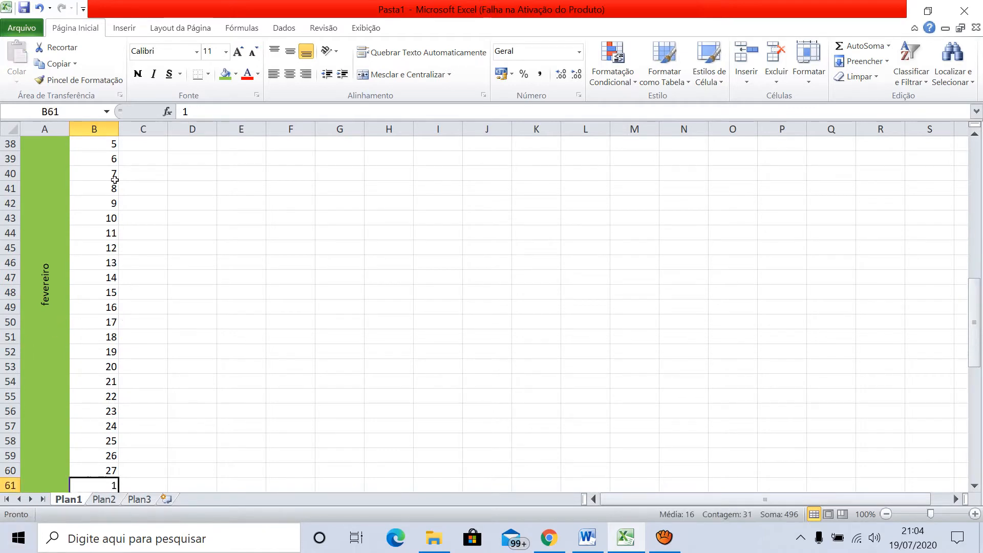
click(34, 8)
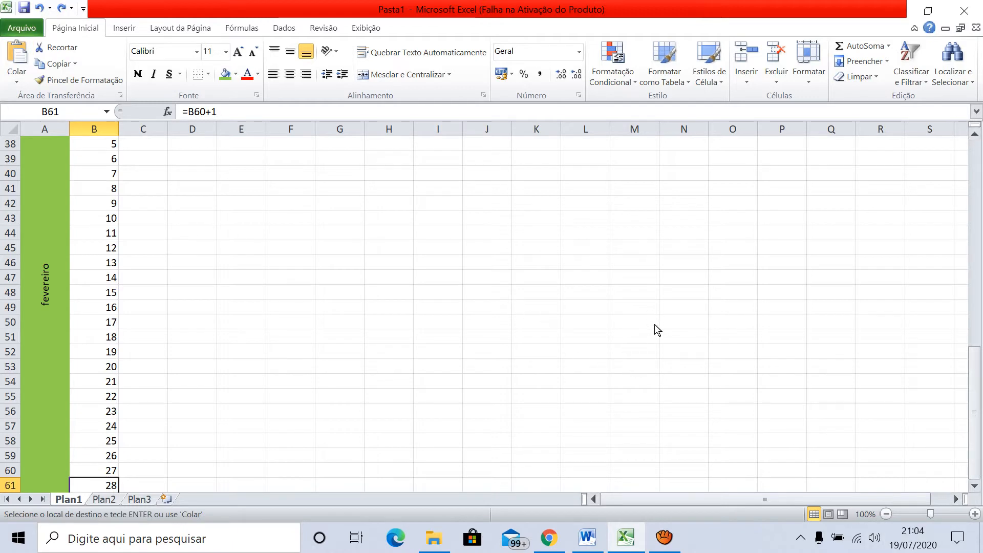
Paste the copied day numbers 1 to 31 starting at cell B62, directly below the February days
key(shift+Down)
key(shift+Down)
key(shift+Down)
key(shift+Down)
key(shift+Down)
key(shift+Down)
key(shift+Down)
key(shift+Down)
key(shift+Down)
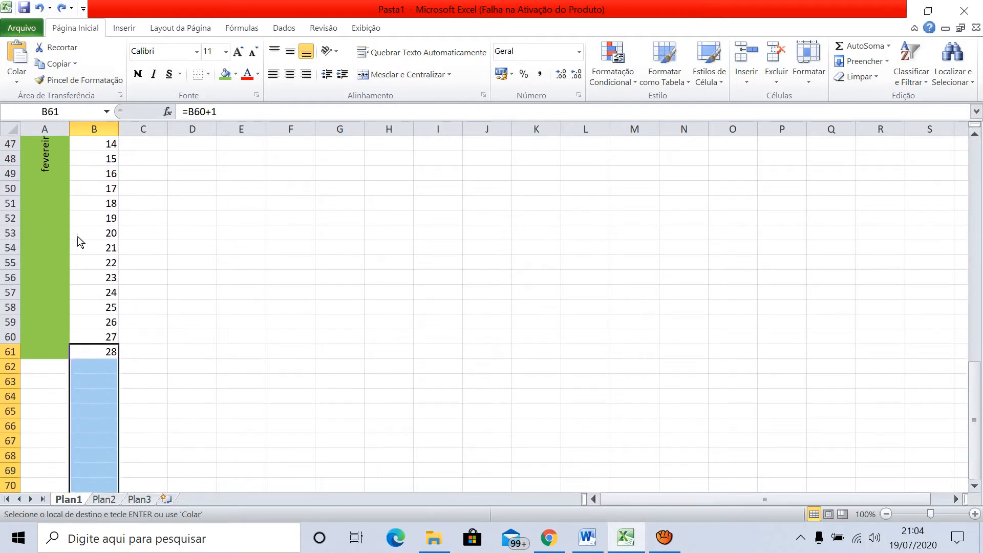
key(Down)
key(ctrl+v)
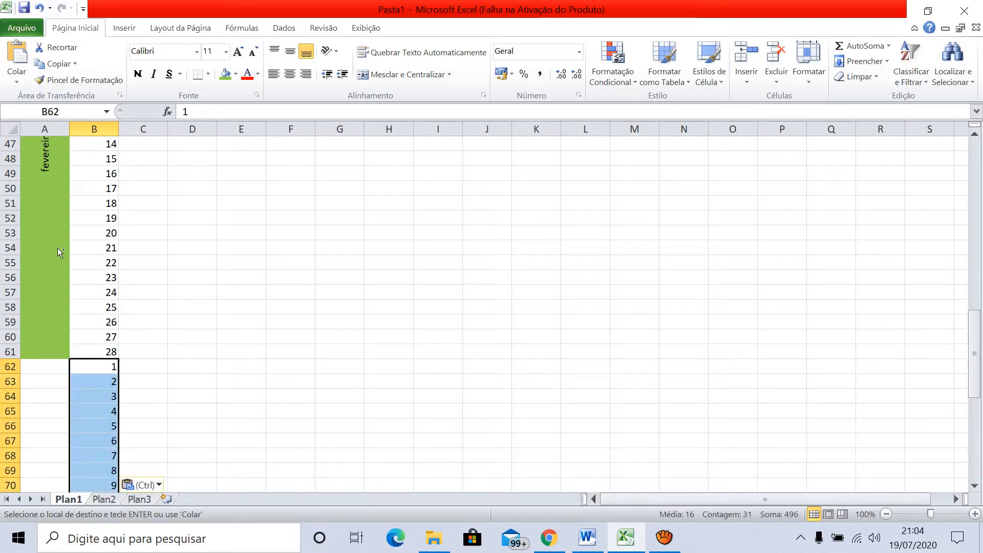
Merge and center cells A62:A92 beside the third set of day numbers and fill the merged cell with yellow
scroll(191, 213, down, 17)
scroll(190, 214, up, 9)
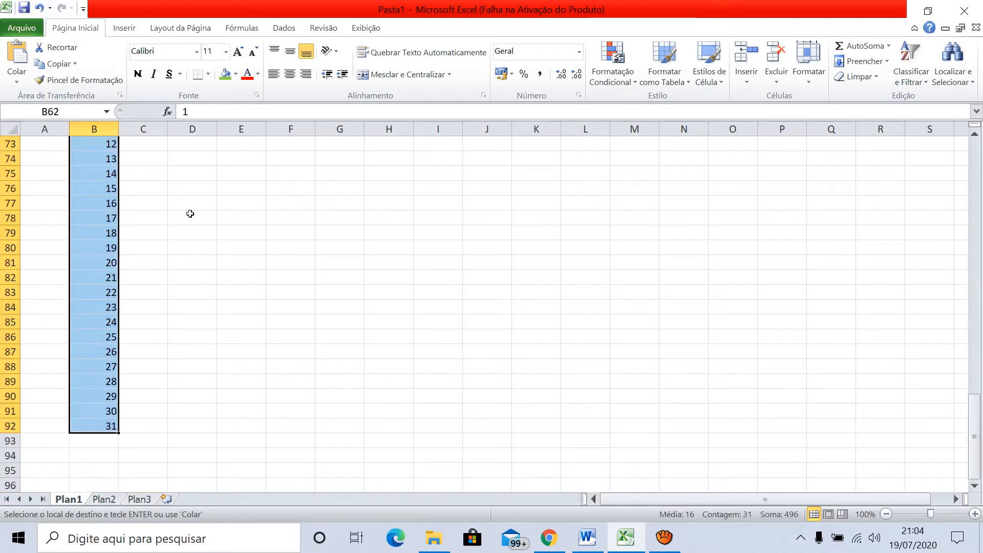
scroll(648, 287, up, 2)
scroll(647, 297, down, 2)
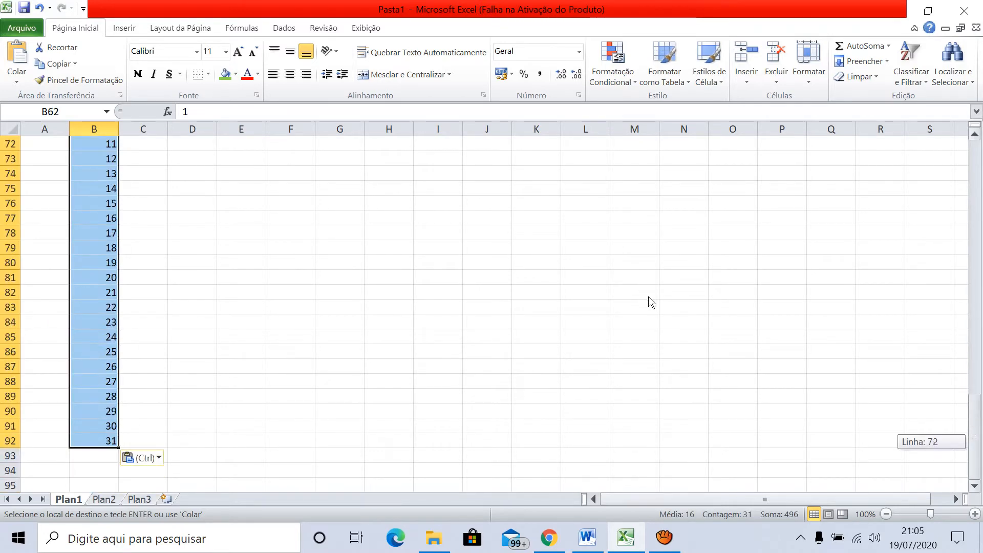
drag(45, 441, 36, 149)
click(404, 75)
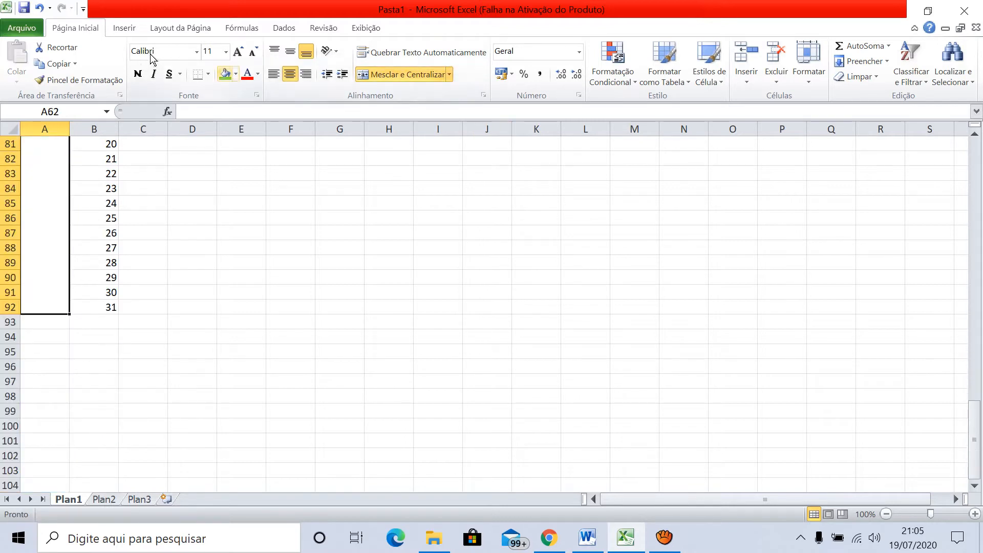
click(236, 75)
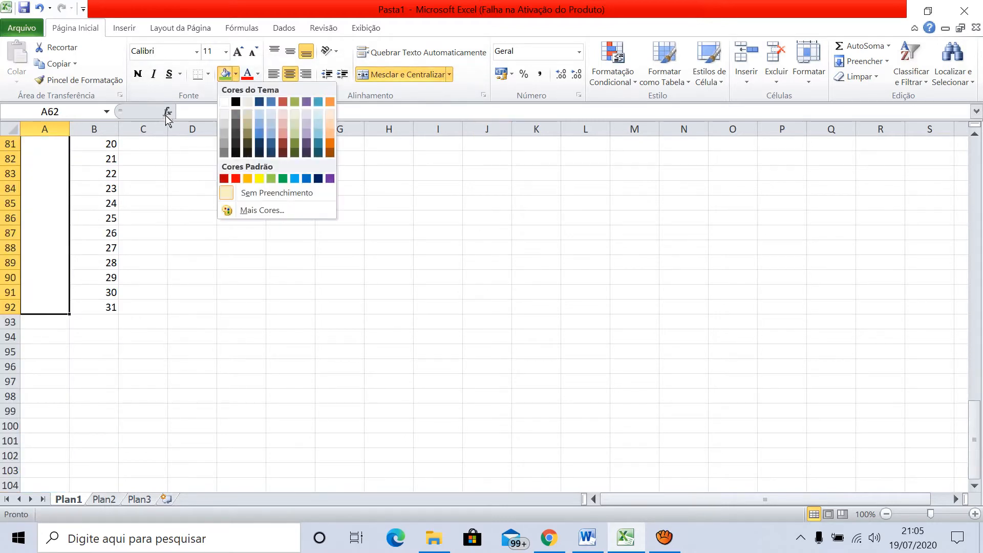
click(259, 178)
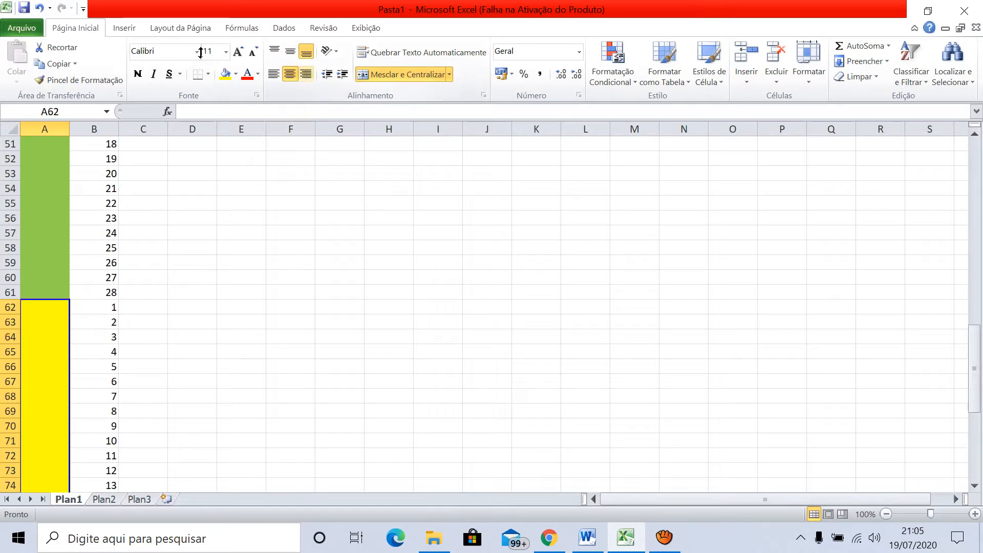
Label the merged yellow cell A62 "março", with its text rotated upward and aligned vertically to the middle
click(291, 51)
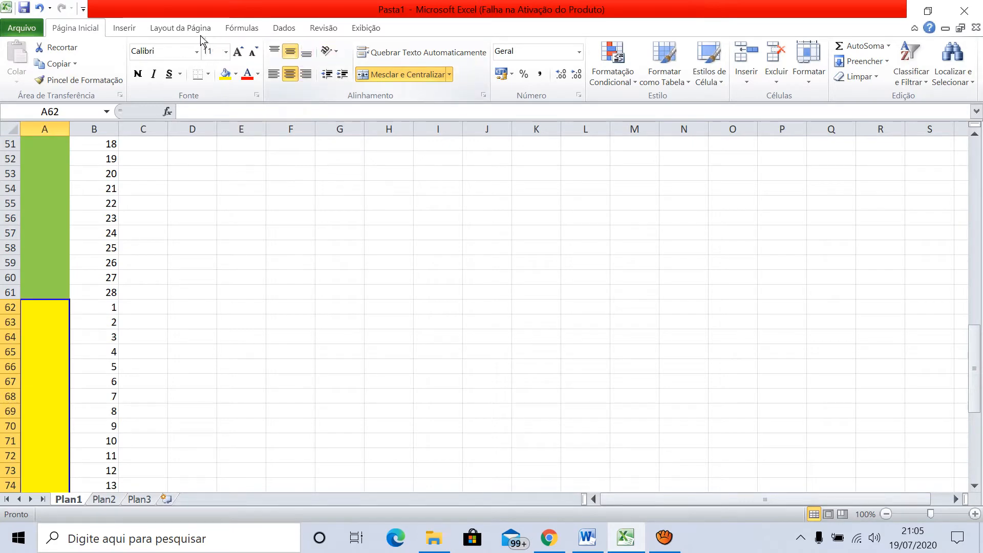
click(330, 51)
click(395, 117)
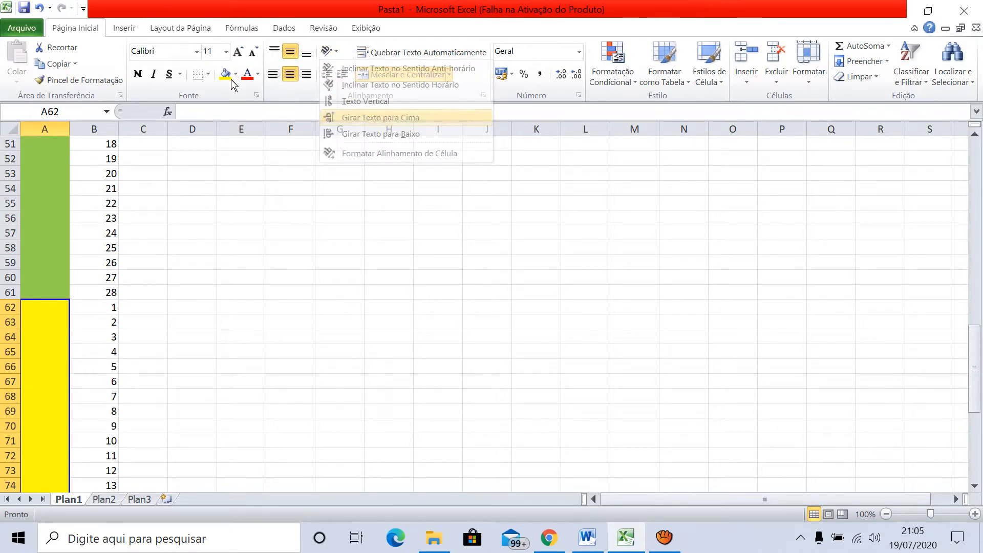
text(março)
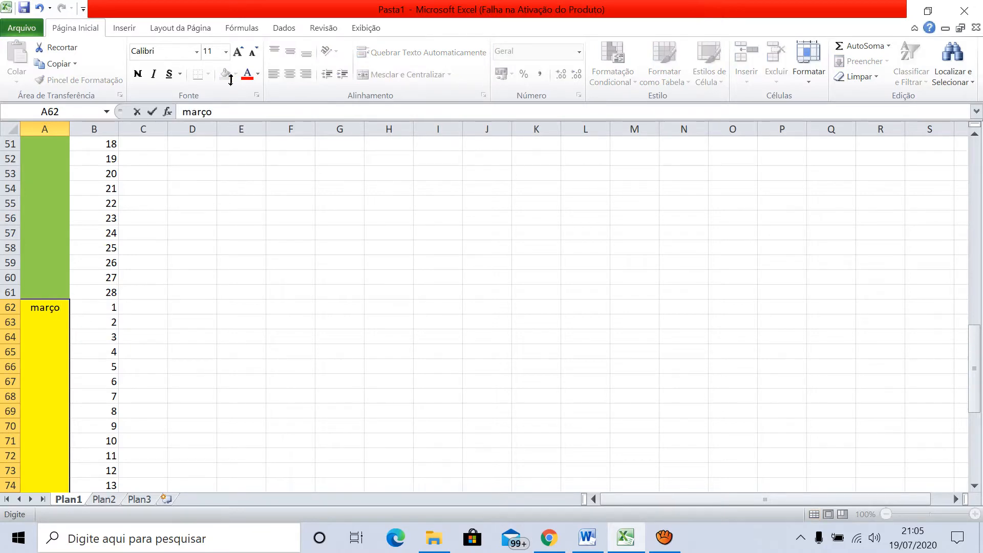
key(Return)
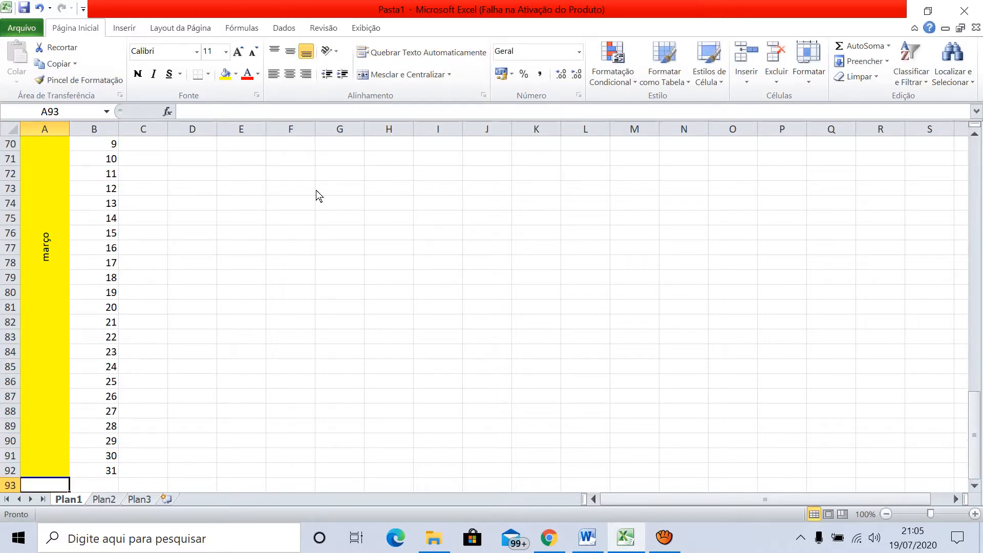
scroll(655, 224, up, 9)
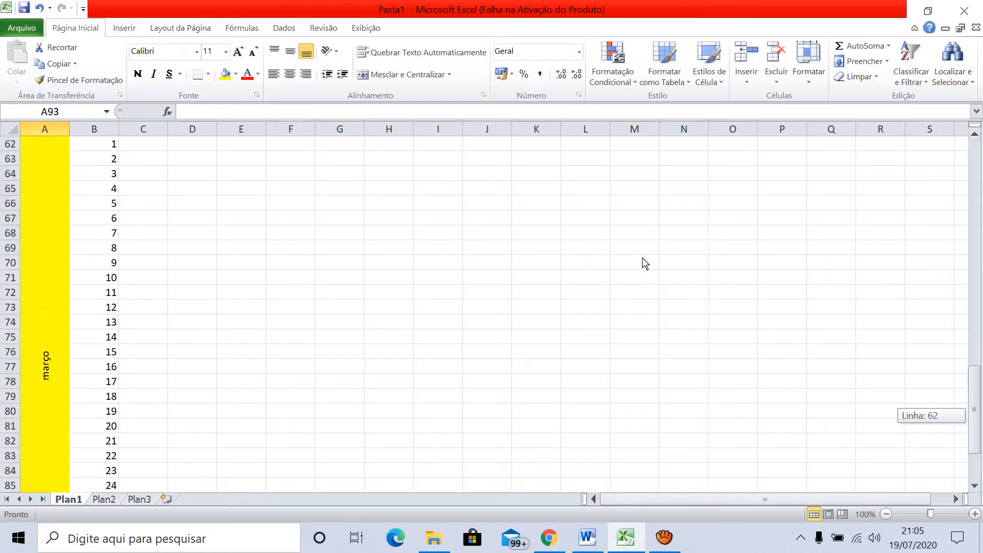
scroll(634, 211, up, 14)
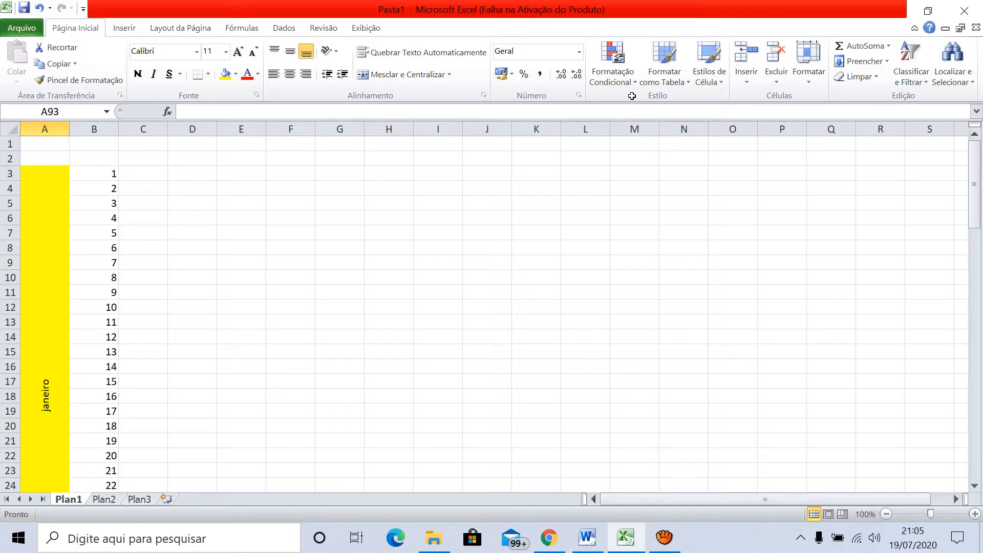
scroll(651, 140, down, 7)
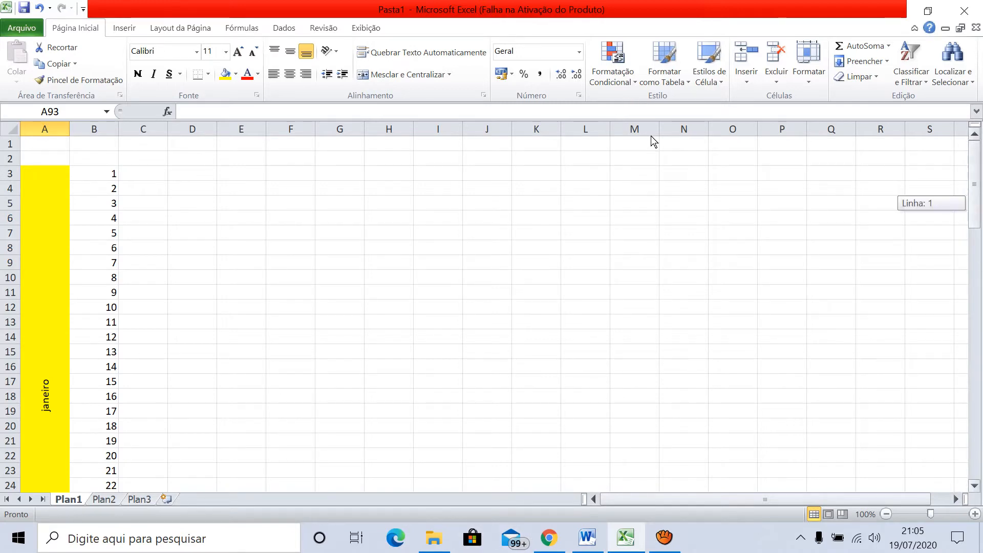
scroll(656, 220, down, 9)
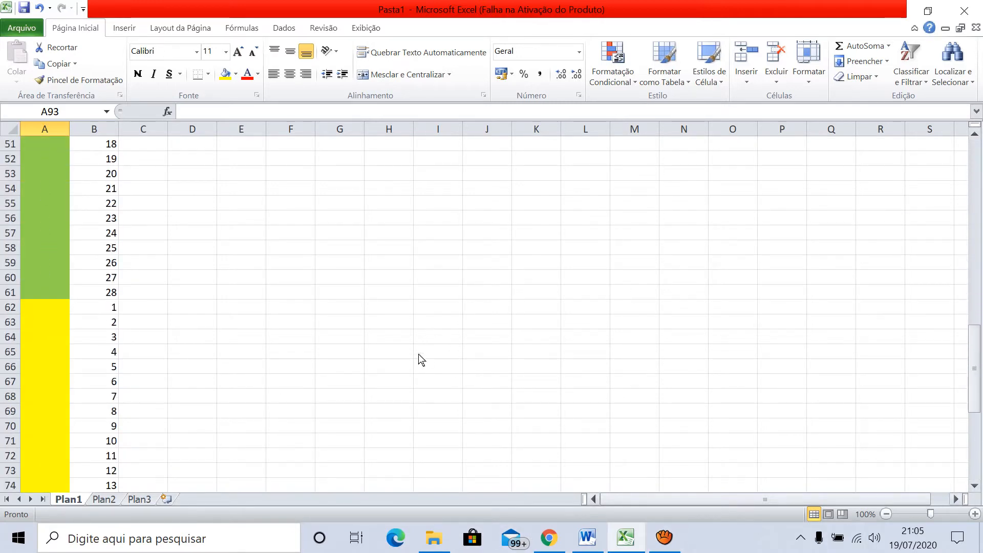
click(664, 541)
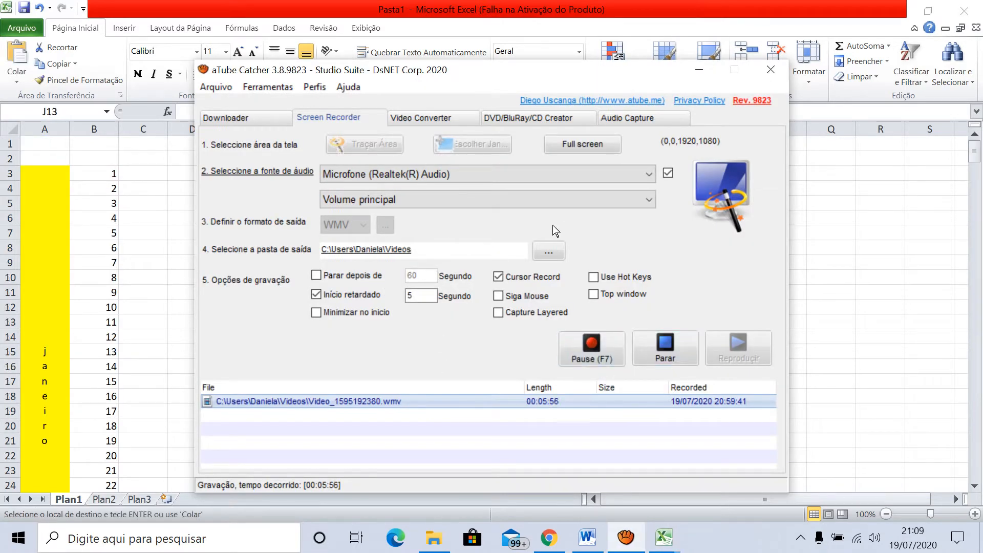
click(828, 338)
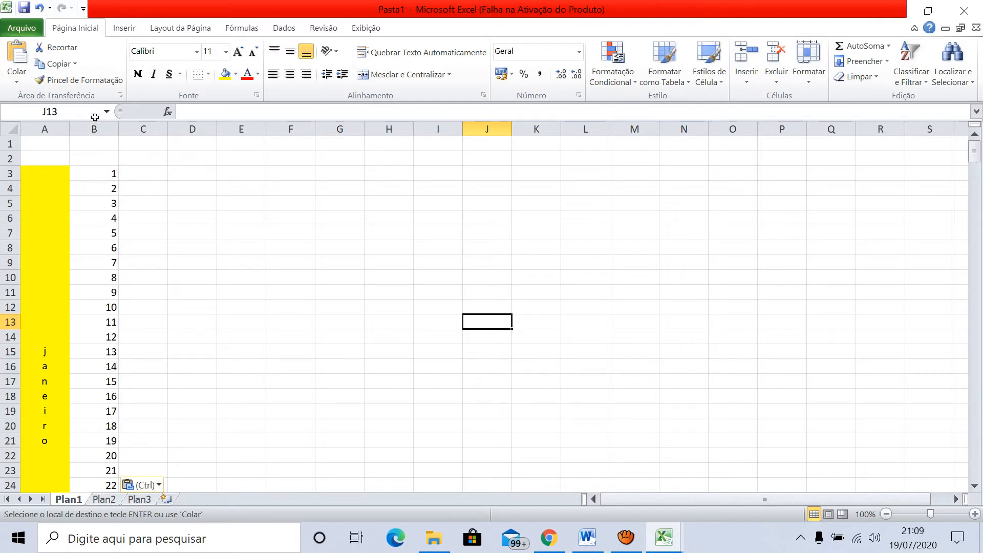
Enter the number 1 in cell C3, beside the first January day
click(143, 175)
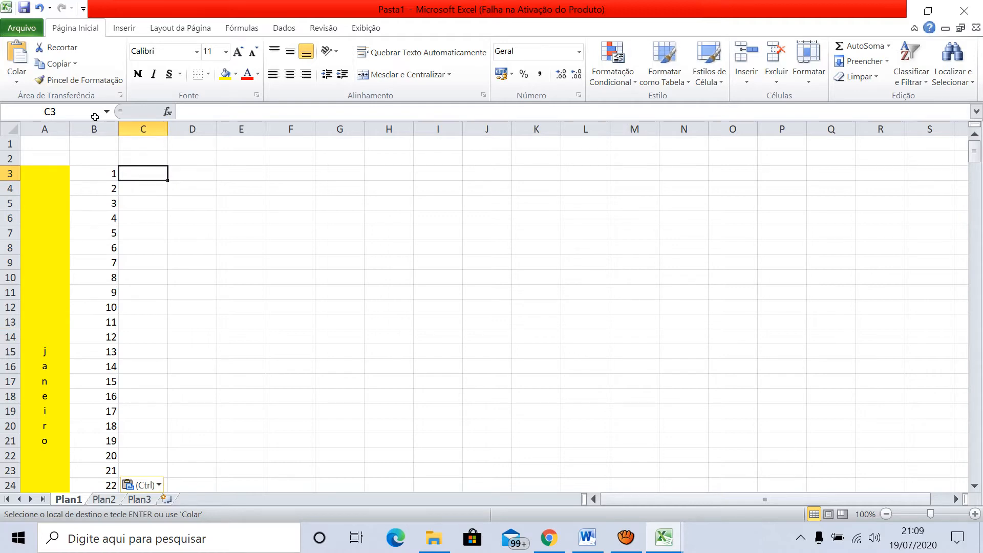
text(1)
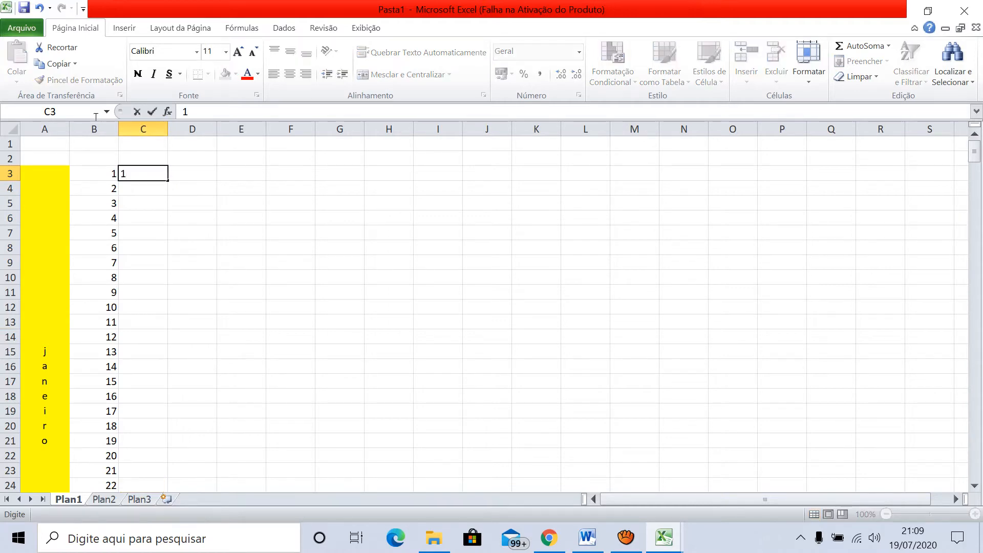
key(Return)
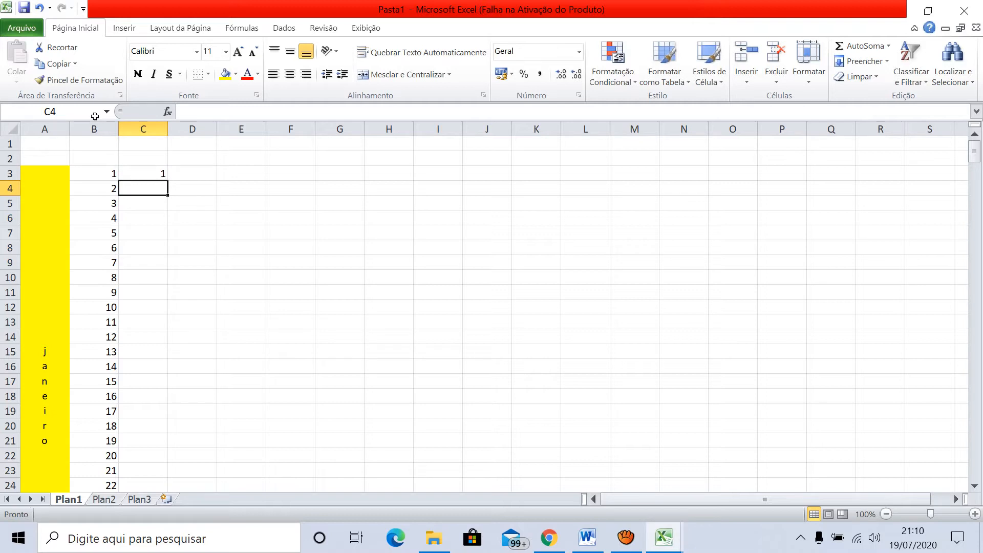
Enter the formula =C3+1 in C4 and fill it down to C367, beside 31 December
text(=)
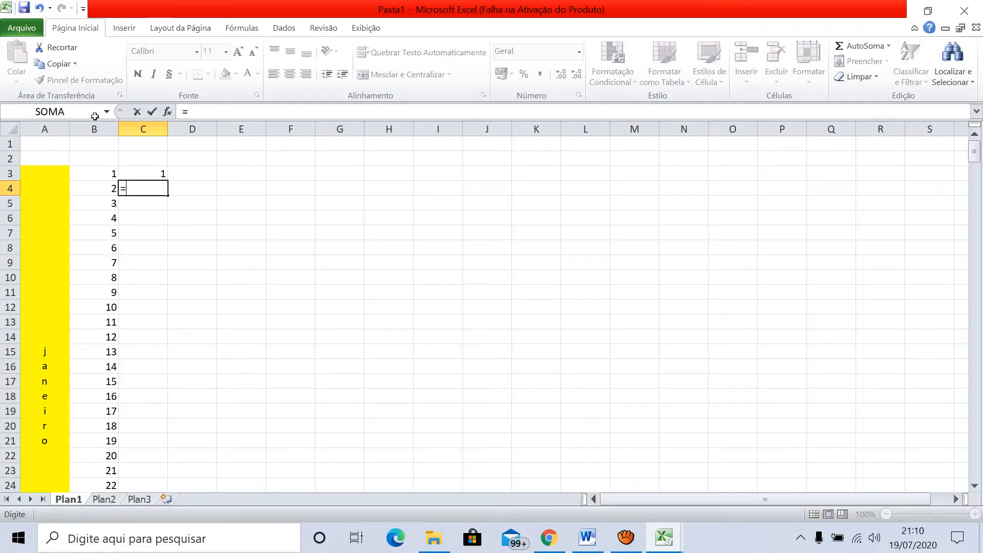
text(C3+1)
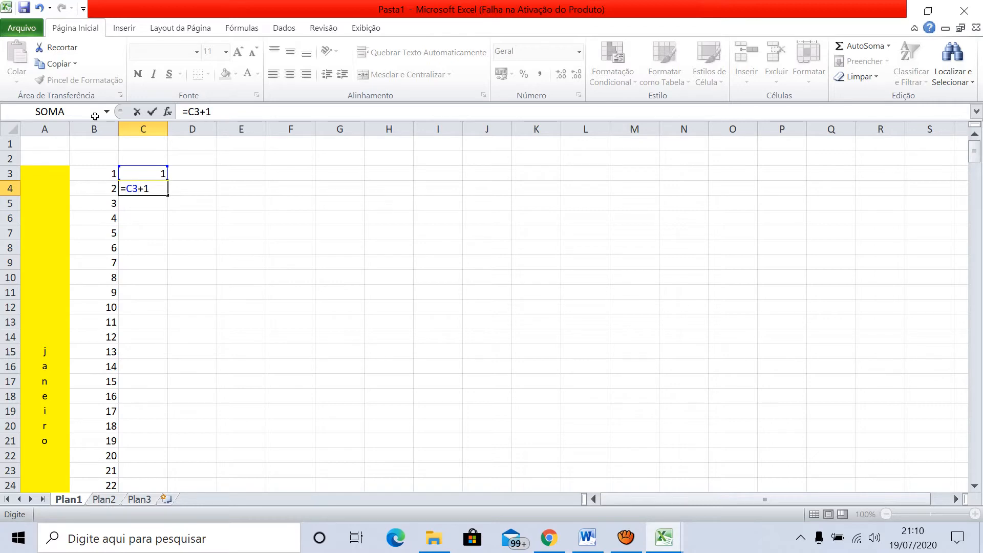
key(Return)
key(Up)
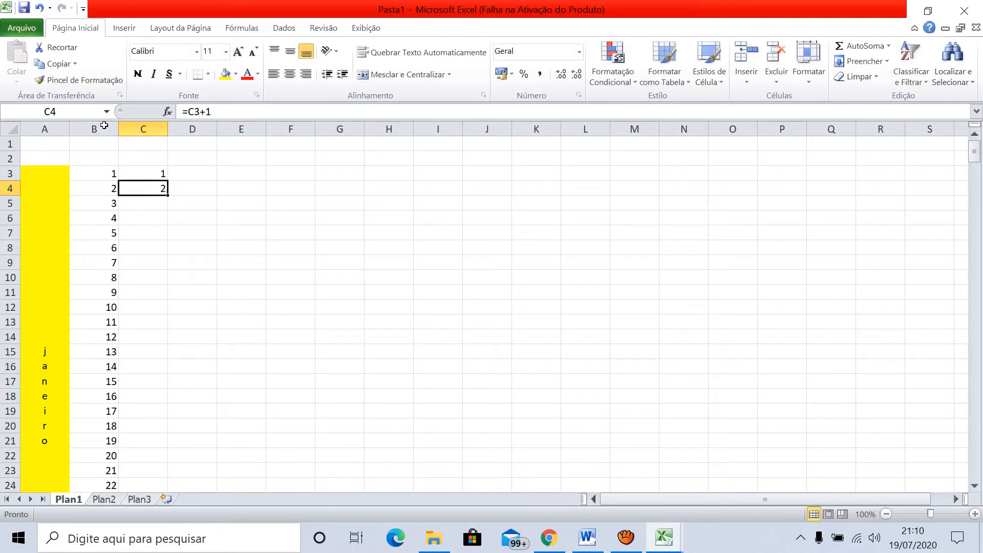
drag(168, 196, 169, 430)
drag(113, 363, 109, 307)
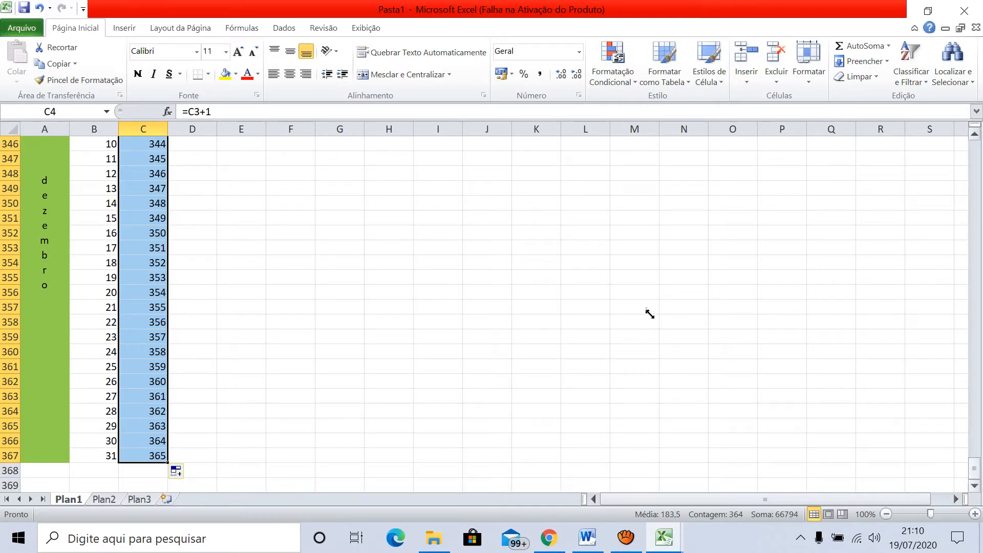
Enter the header "N dia" in cell C2 above the sequential day numbers
drag(974, 468, 982, 147)
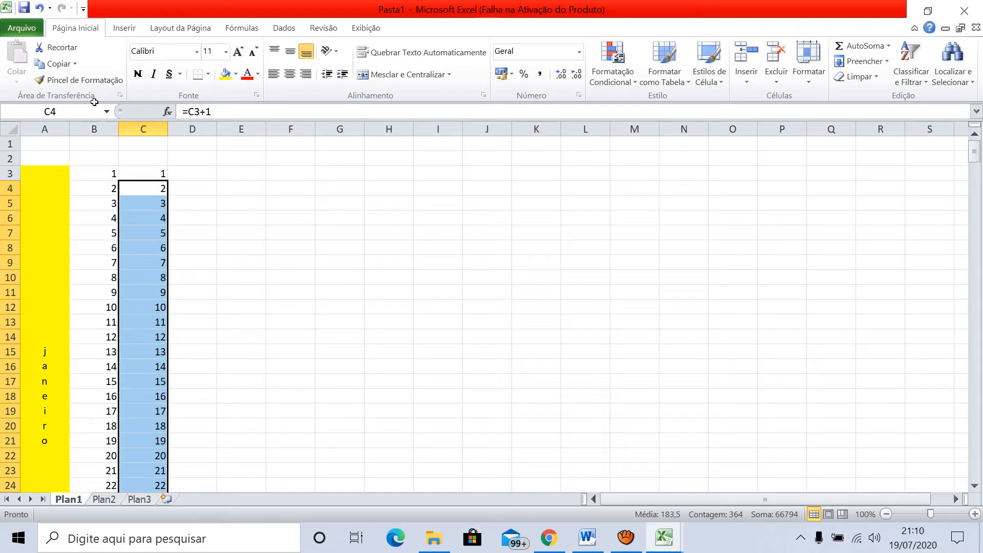
key(Up)
key(Up)
text(Ndia)
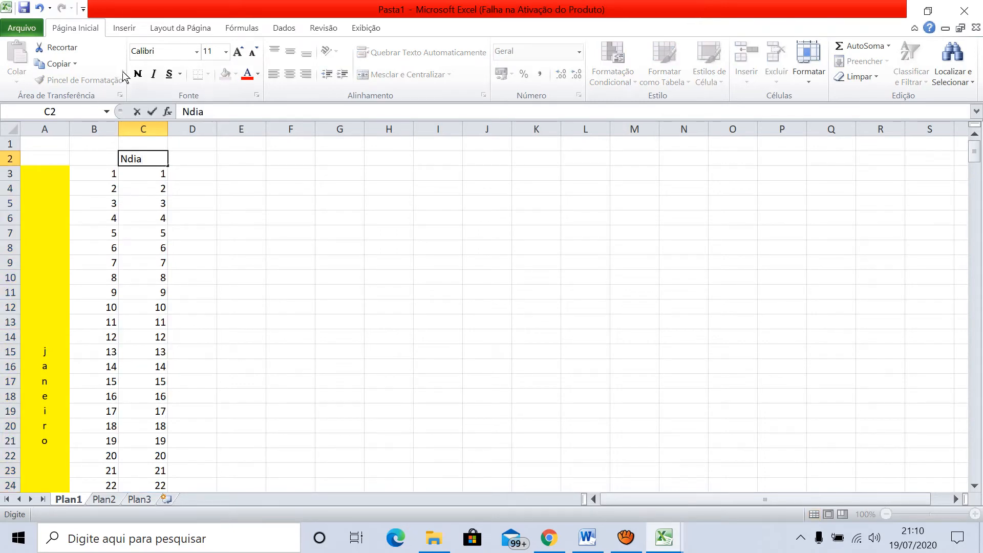
key(F2)
key(Left)
key(Left)
key(Left)
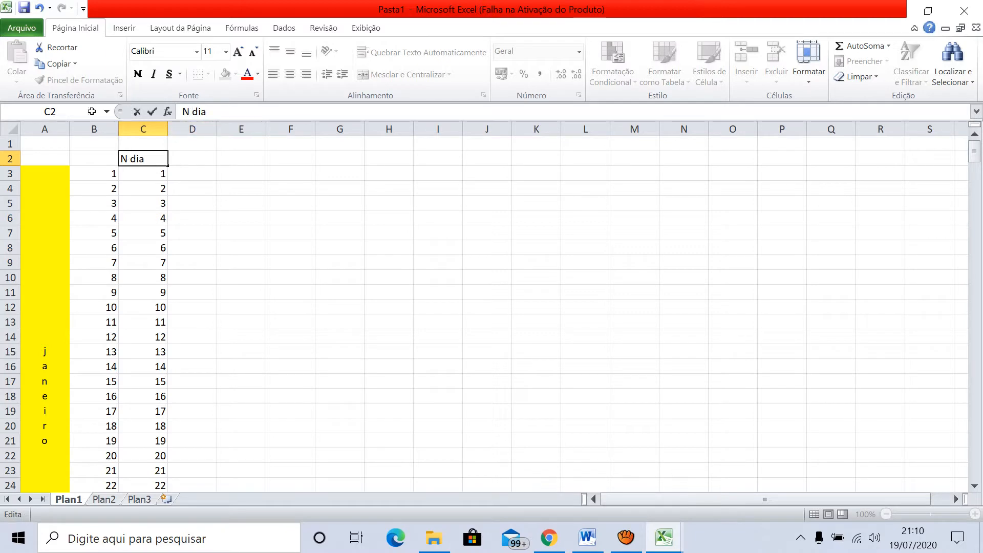
key(Return)
key(Down)
key(Up)
key(Up)
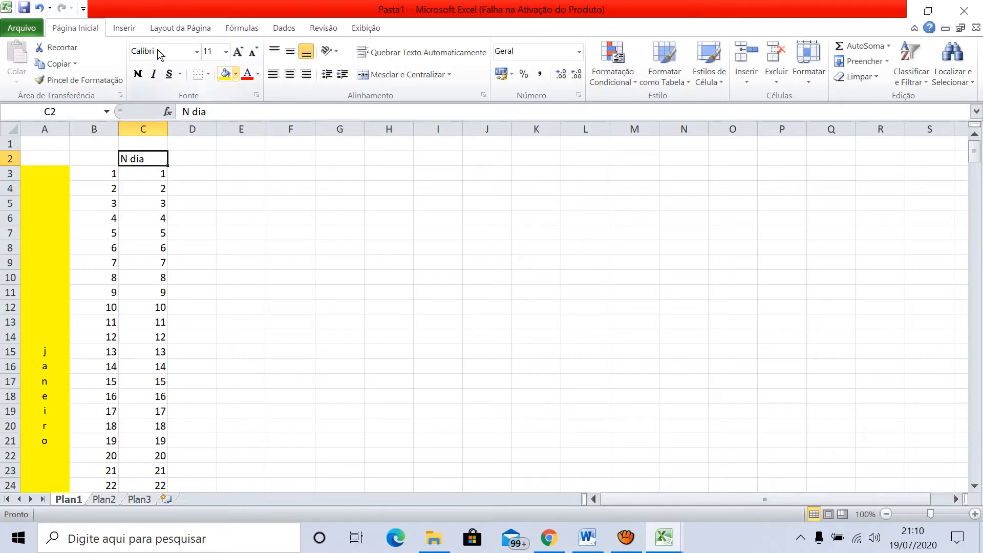
Fill the "N dia" header cell C2 with the standard light blue colour
click(236, 74)
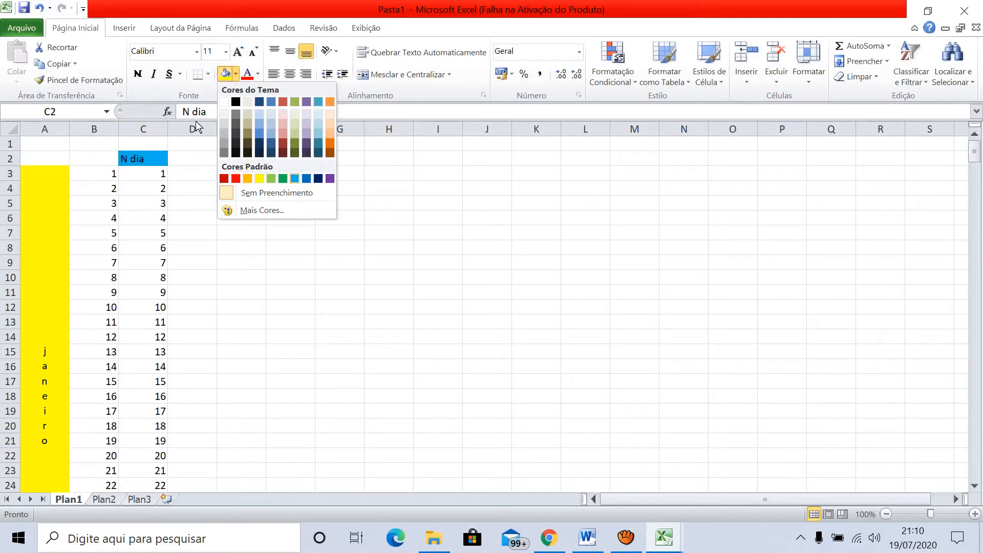
click(294, 179)
click(237, 294)
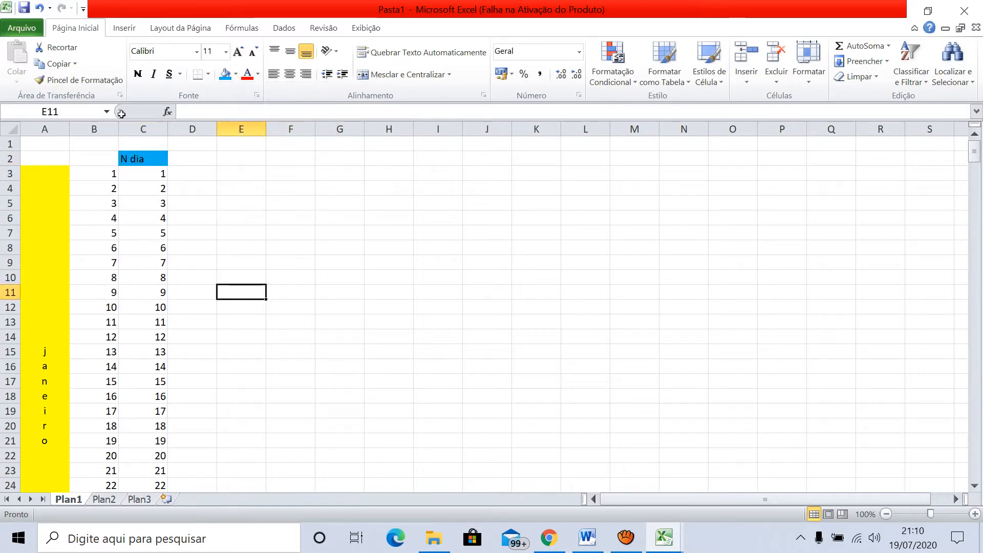
Enter the header "declinação" in D2 and widen column D slightly so the word fits
click(188, 160)
text(de)
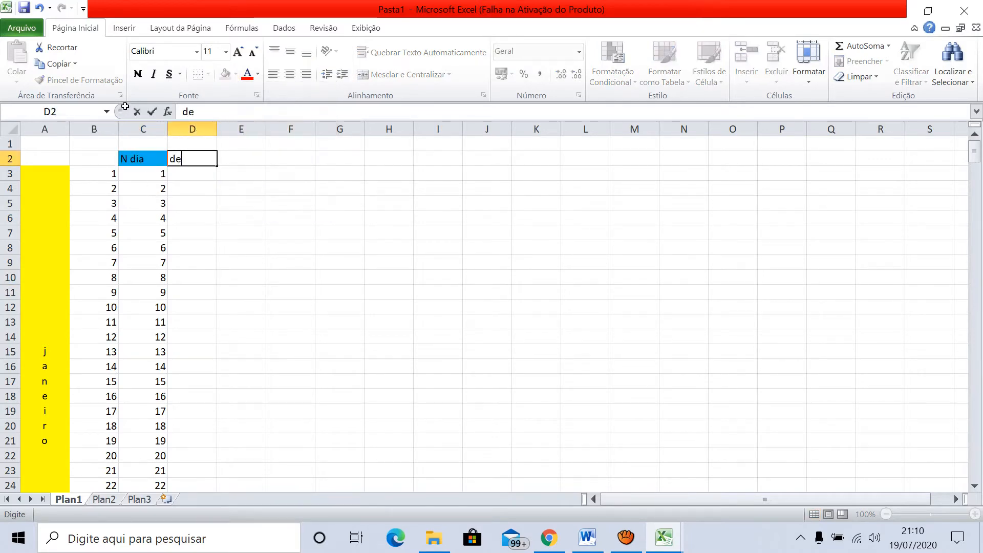
text(clinação)
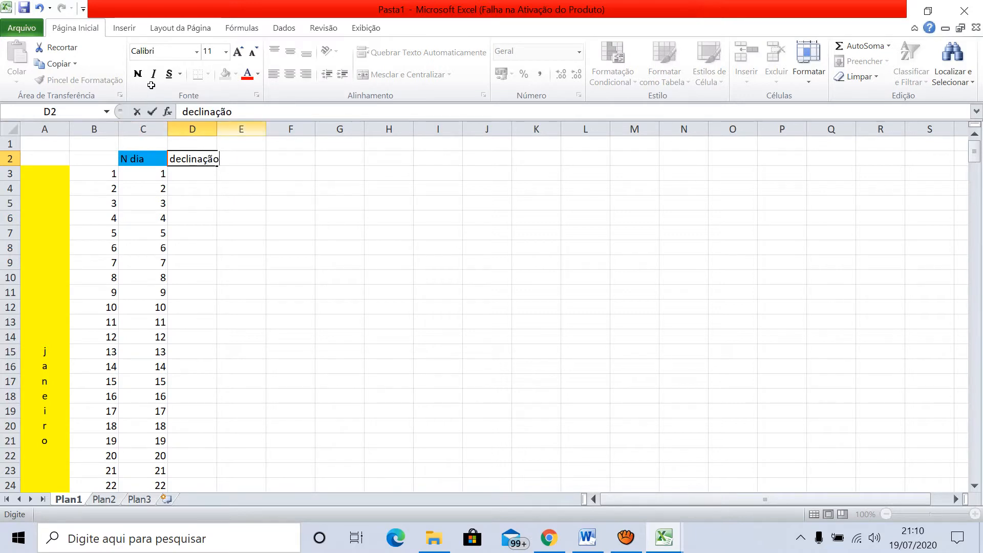
click(193, 129)
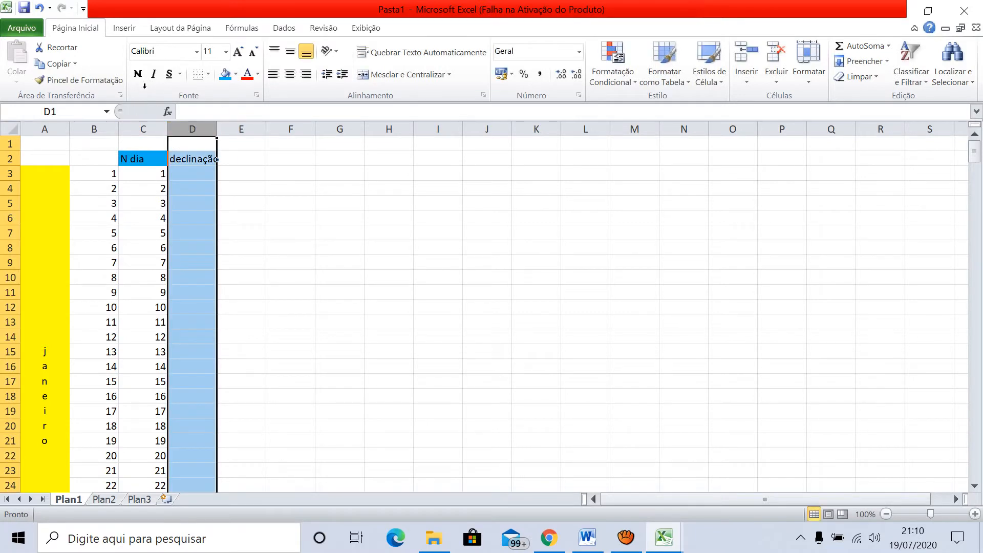
click(242, 189)
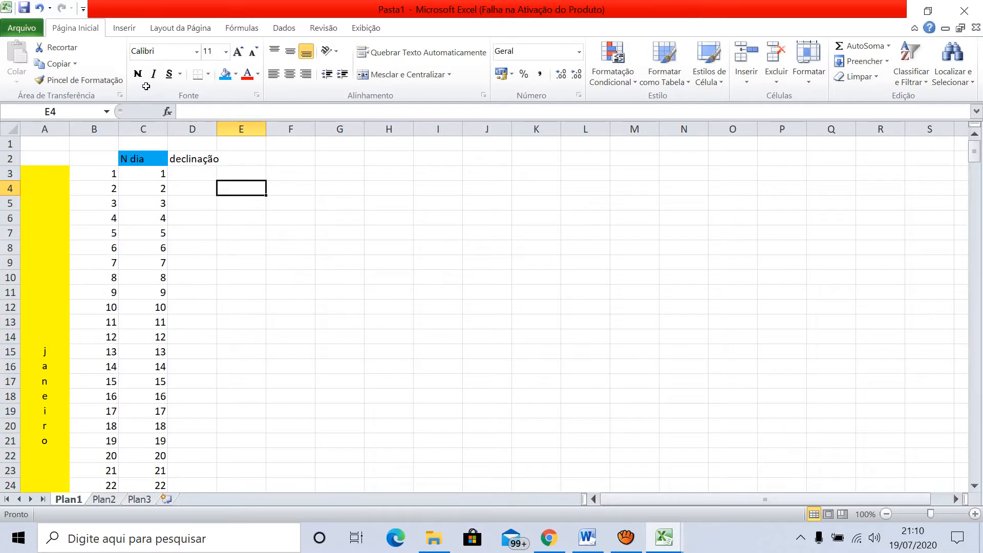
drag(217, 129, 227, 129)
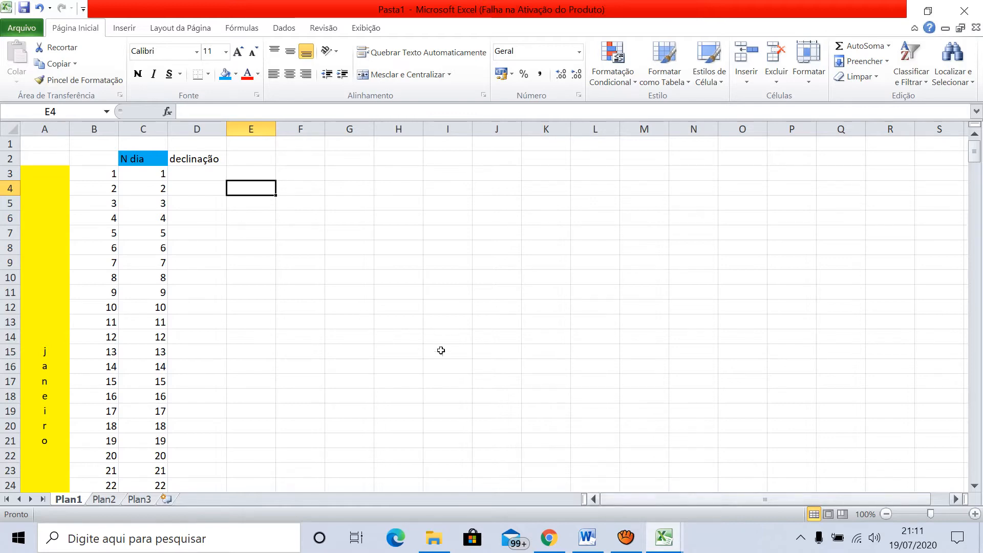
Switch to the Word assignment document and review its instructions from the introduction through to the solar declination formula
click(664, 538)
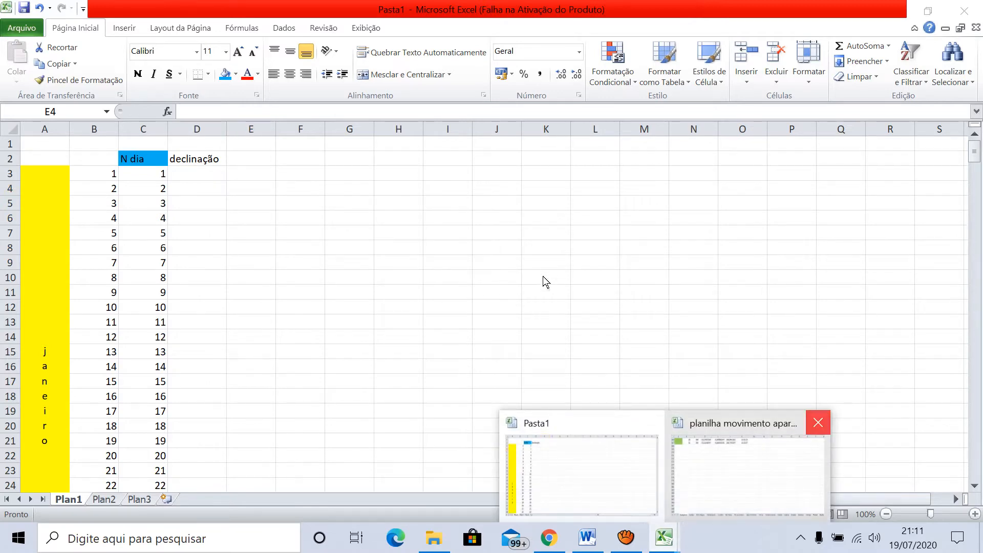
click(817, 421)
click(587, 538)
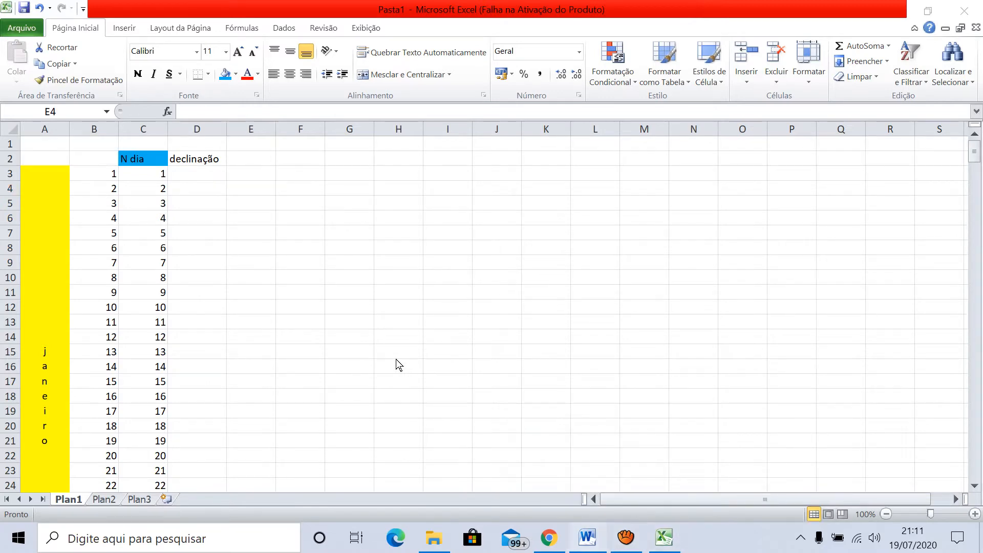
scroll(451, 266, up, 10)
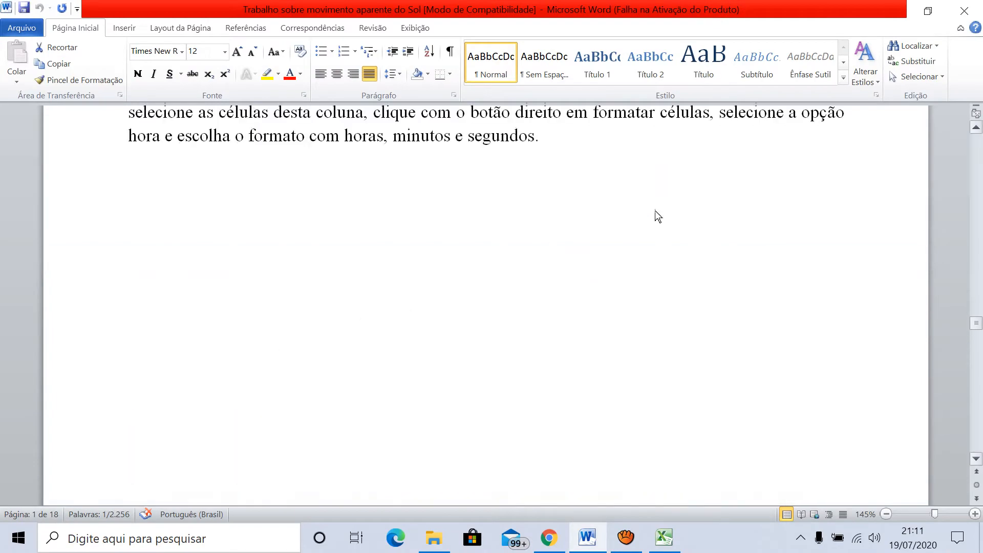
scroll(650, 216, up, 20)
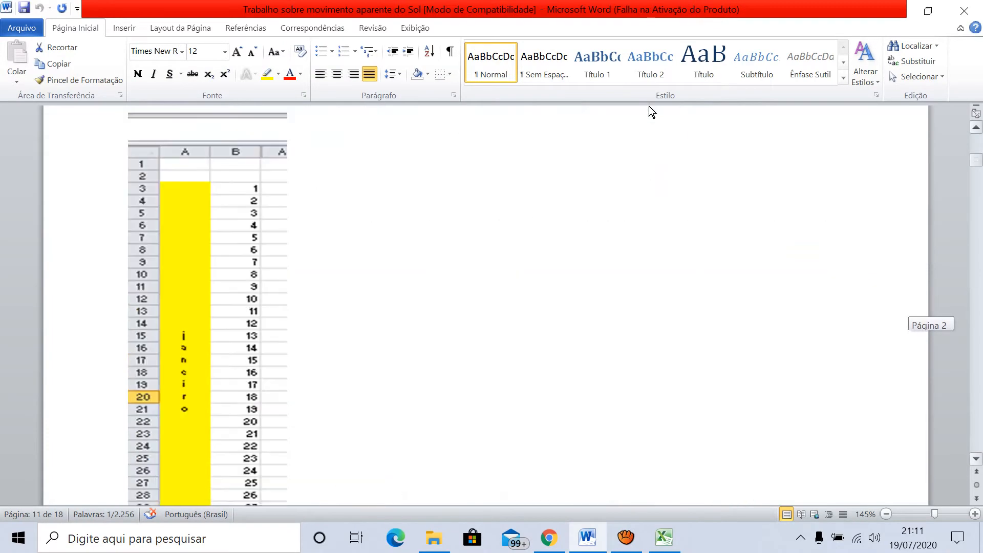
scroll(650, 106, up, 20)
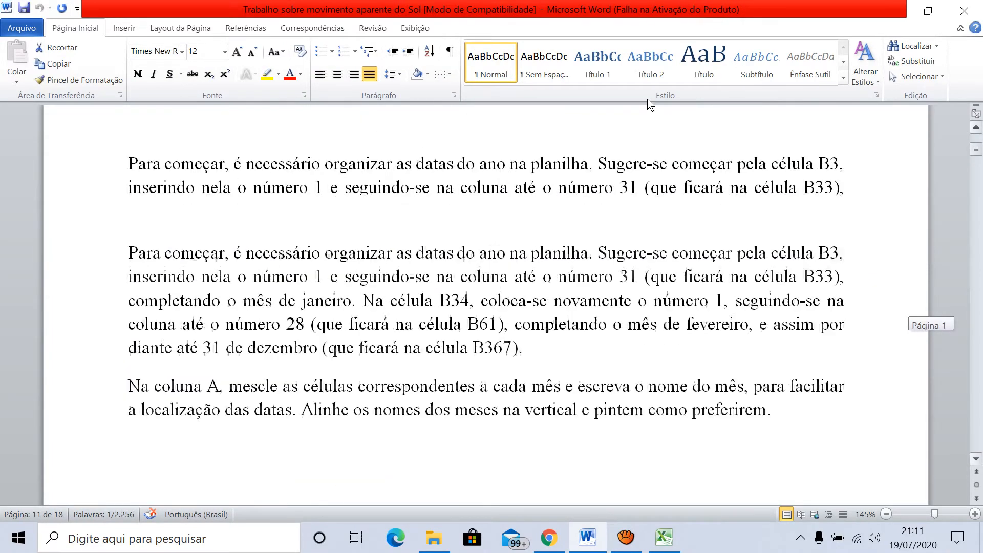
scroll(647, 98, up, 2)
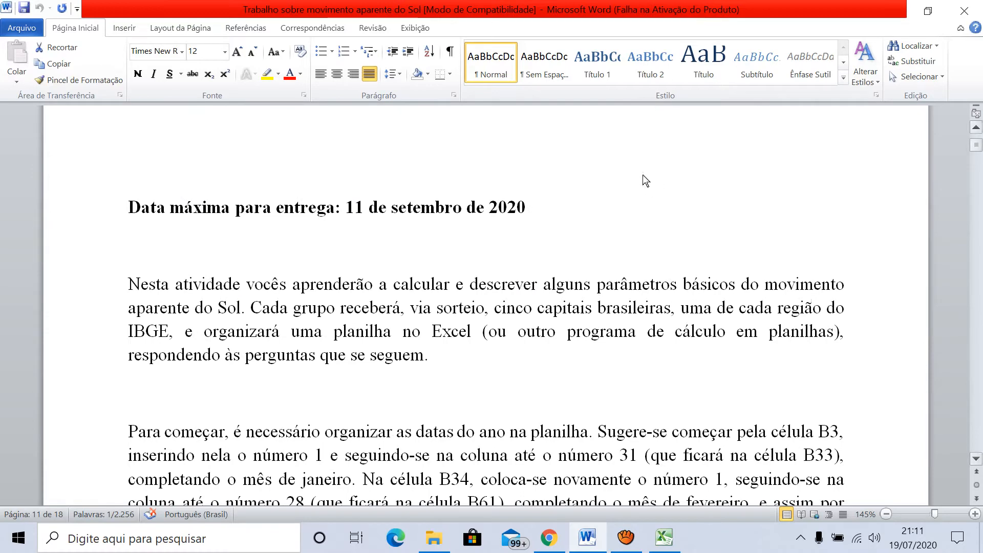
scroll(656, 311, down, 2)
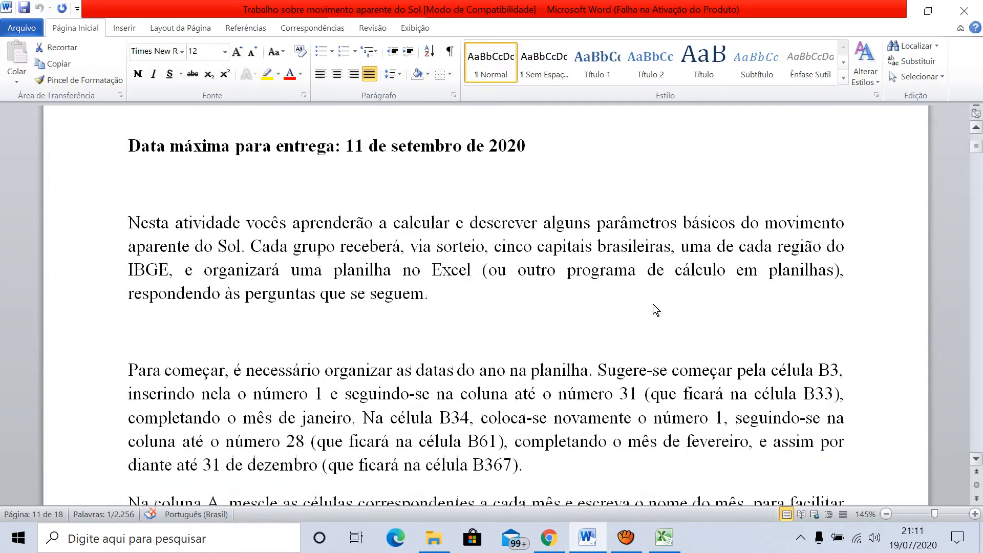
scroll(655, 312, down, 4)
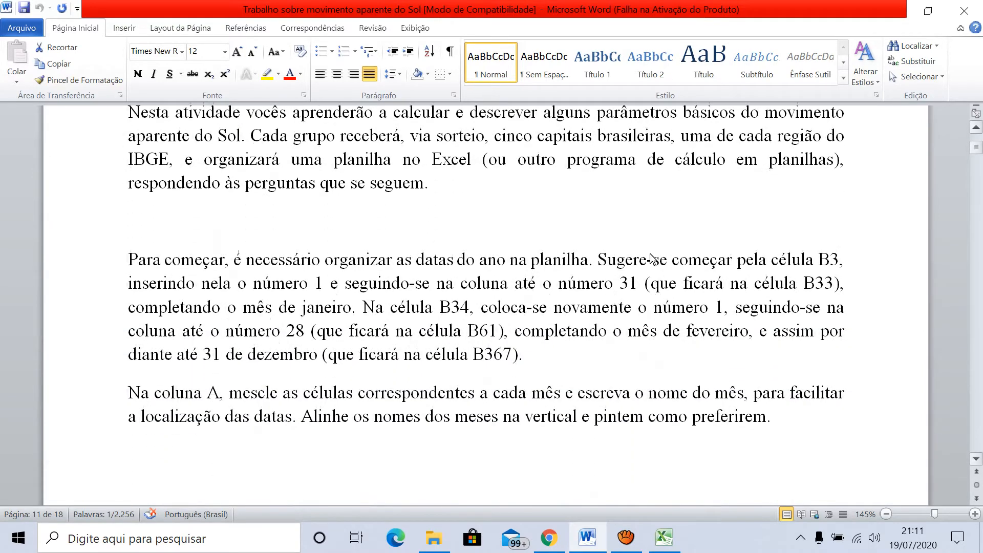
scroll(651, 259, down, 10)
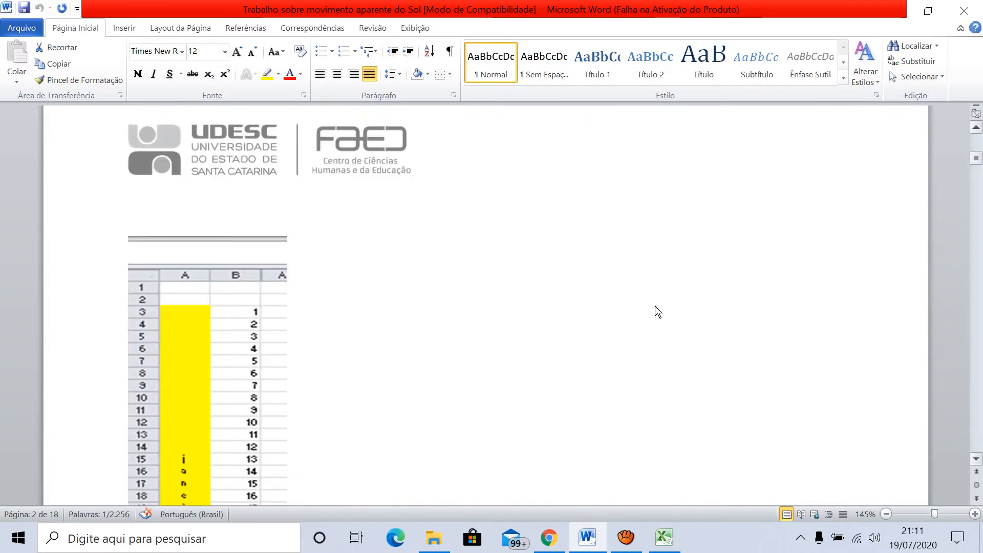
scroll(656, 291, down, 15)
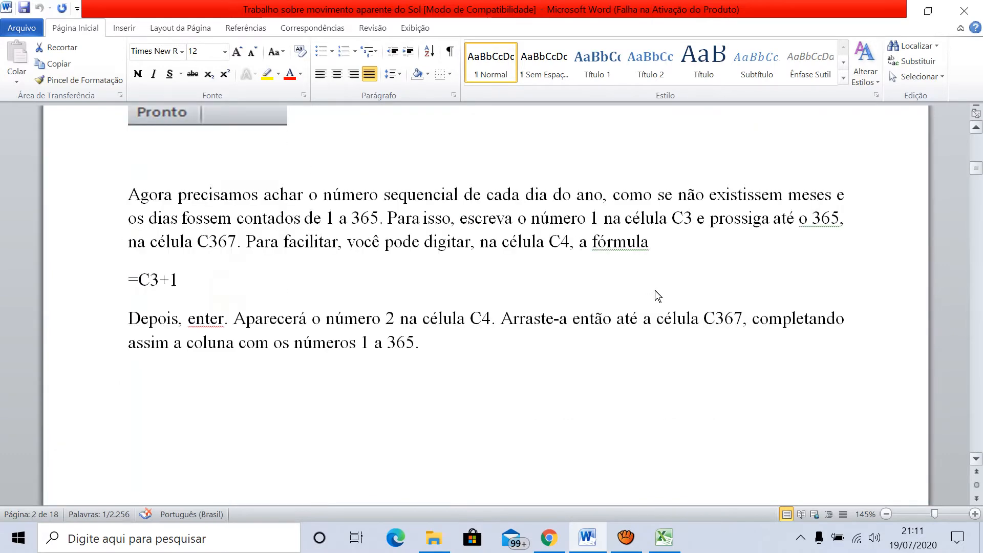
scroll(656, 290, down, 15)
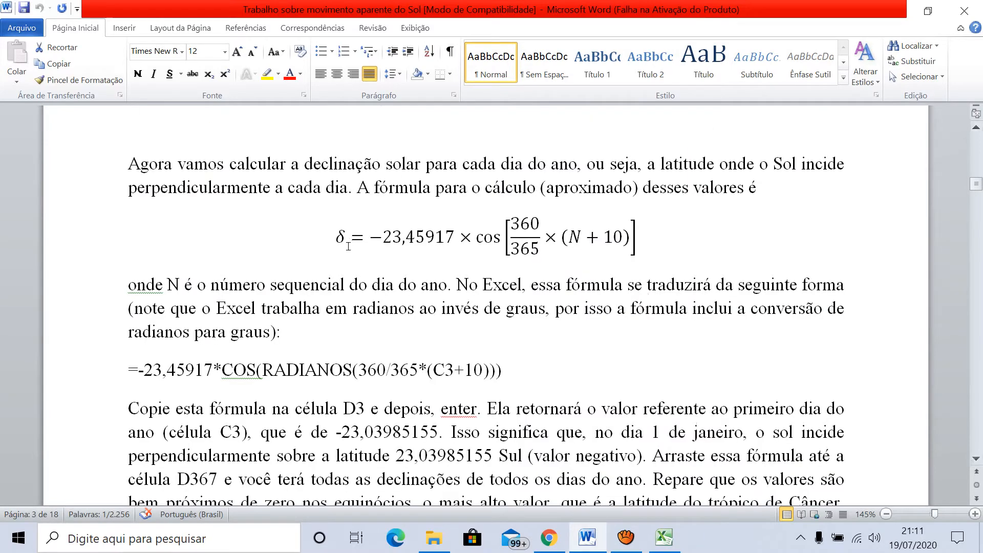
Copy the formula =-23,45917*COS(RADIANOS(360/365*(C3+10))) from the Word document and paste it into cell D3 of the Excel sheet
drag(331, 247, 86, 260)
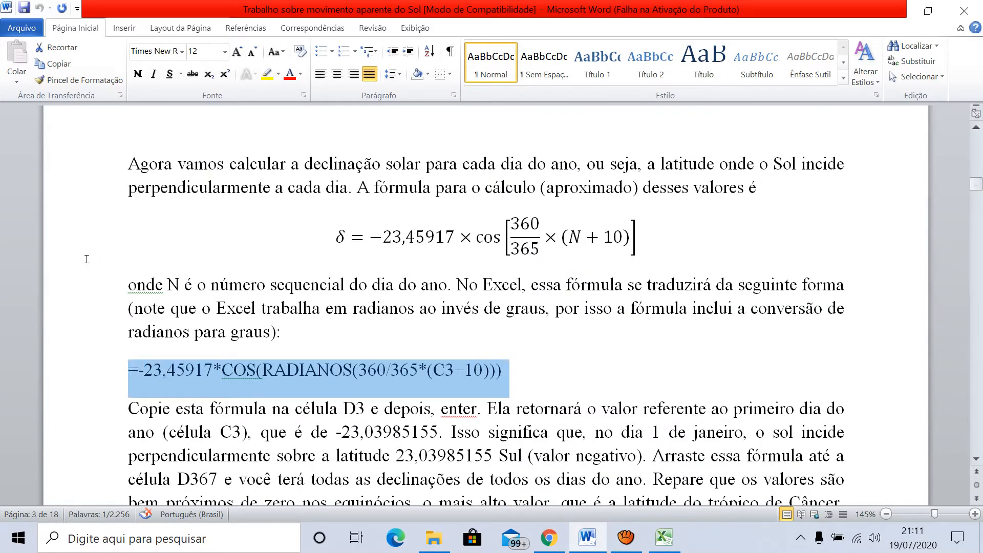
key(ctrl+c)
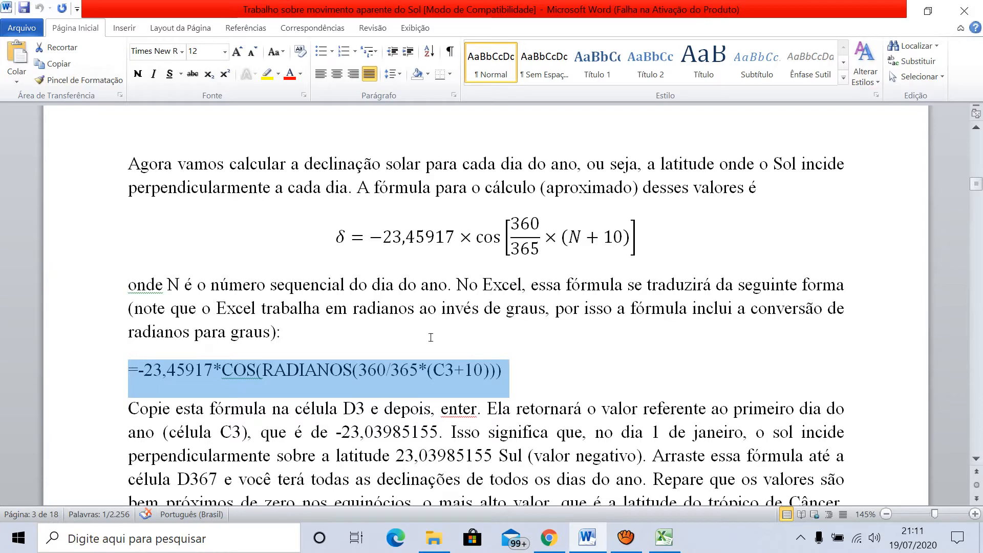
key(alt+Tab)
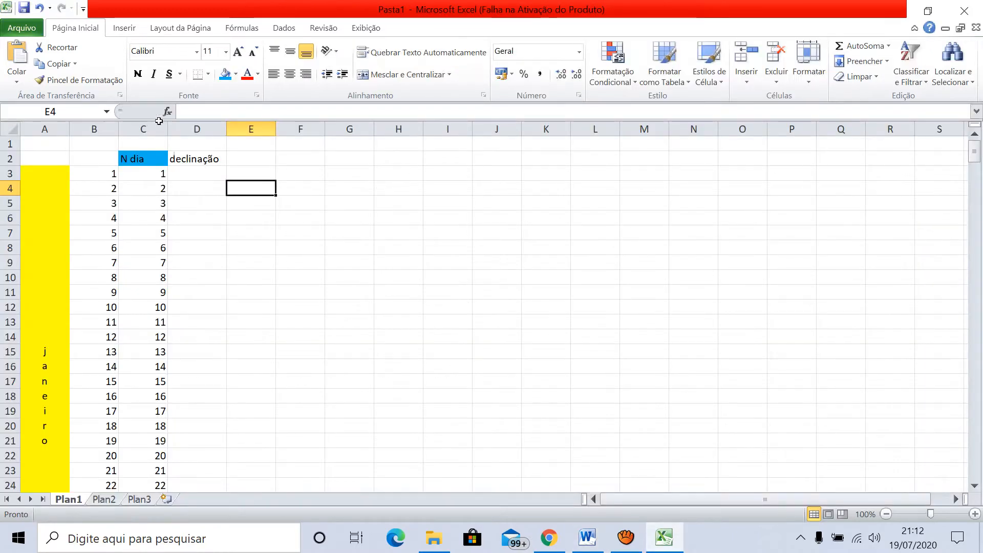
key(Up)
key(Left)
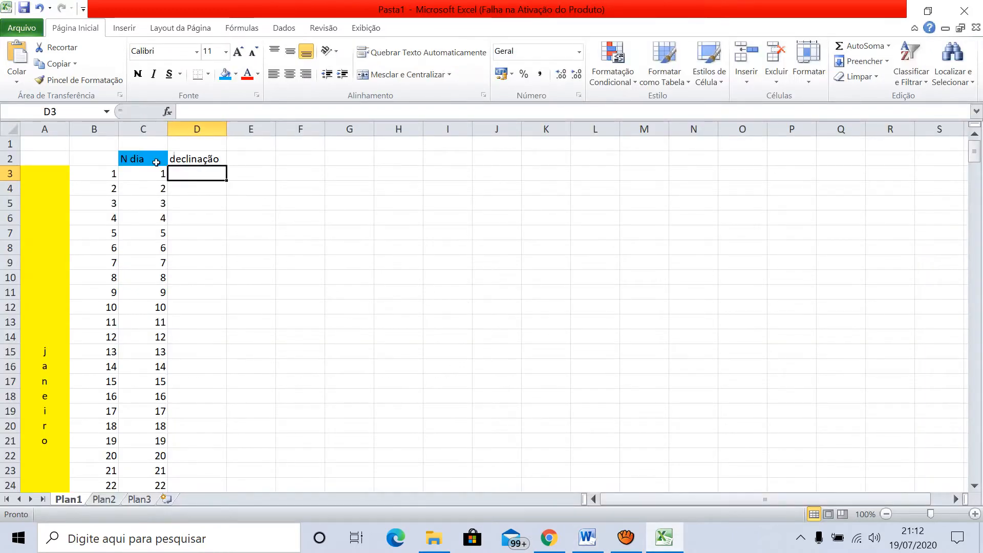
key(ctrl+v)
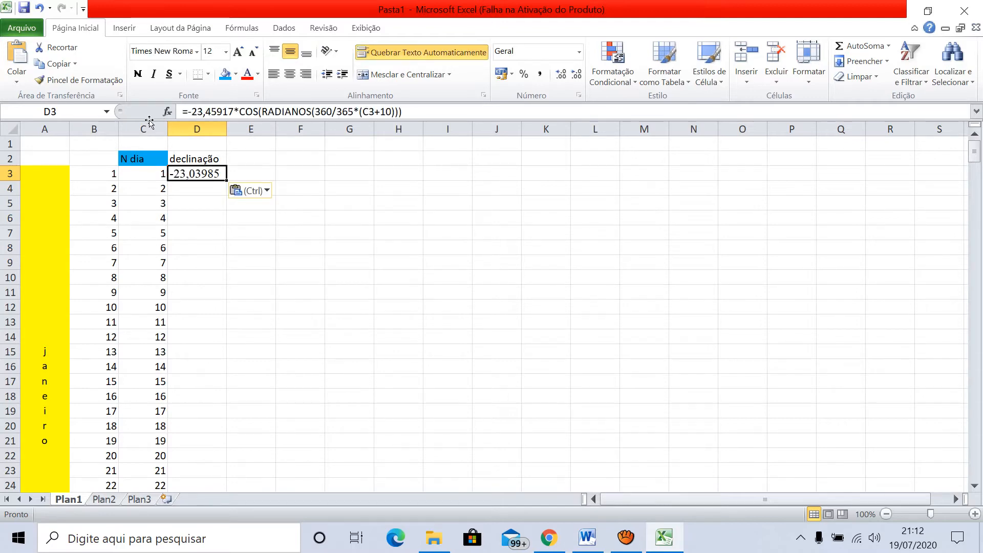
Fill the declination formula from D3 down to D367, covering every day through 31 December
drag(226, 180, 226, 181)
drag(150, 127, 140, 292)
click(289, 384)
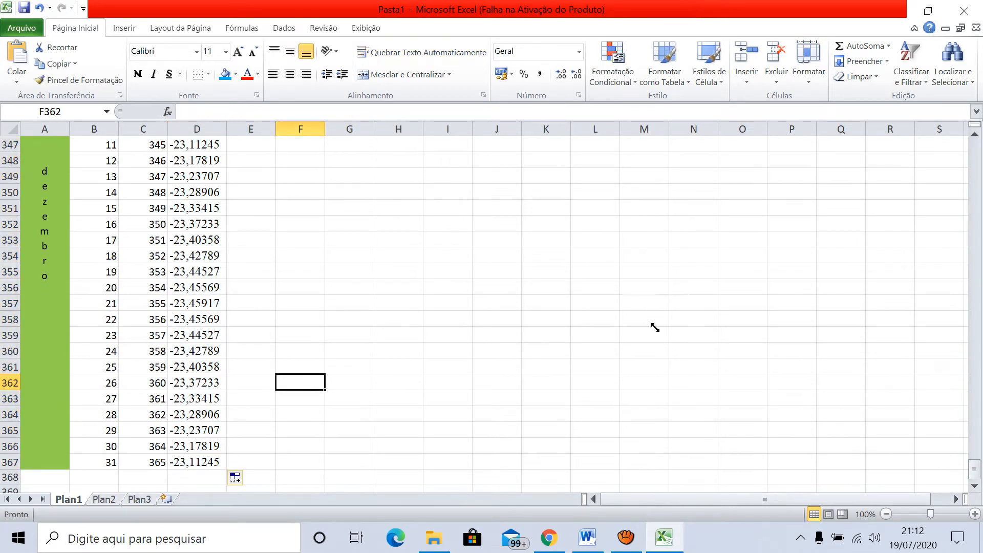
Examine how the solar declination in column D changes from January through December, including around the March, June, September and December dates
scroll(647, 283, up, 20)
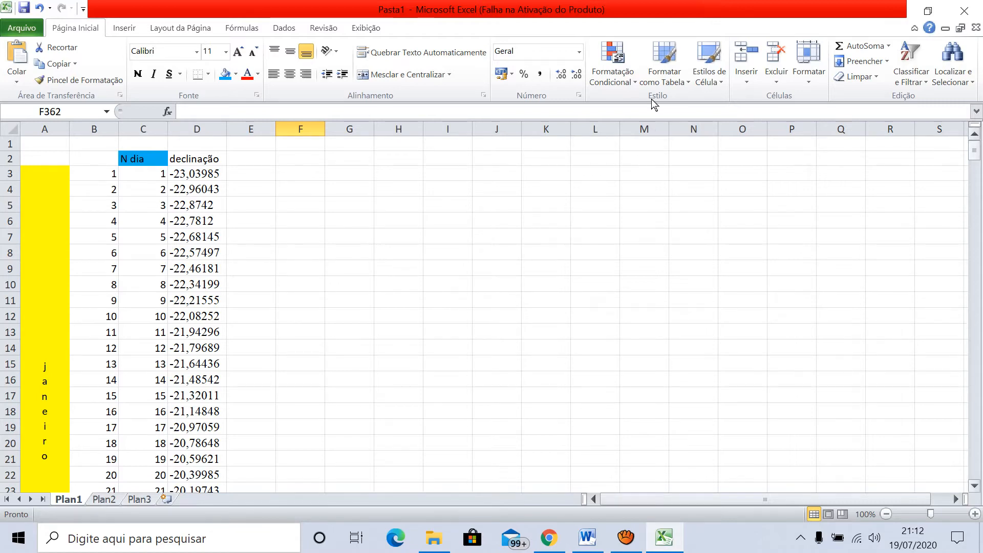
scroll(656, 118, down, 8)
scroll(656, 118, down, 10)
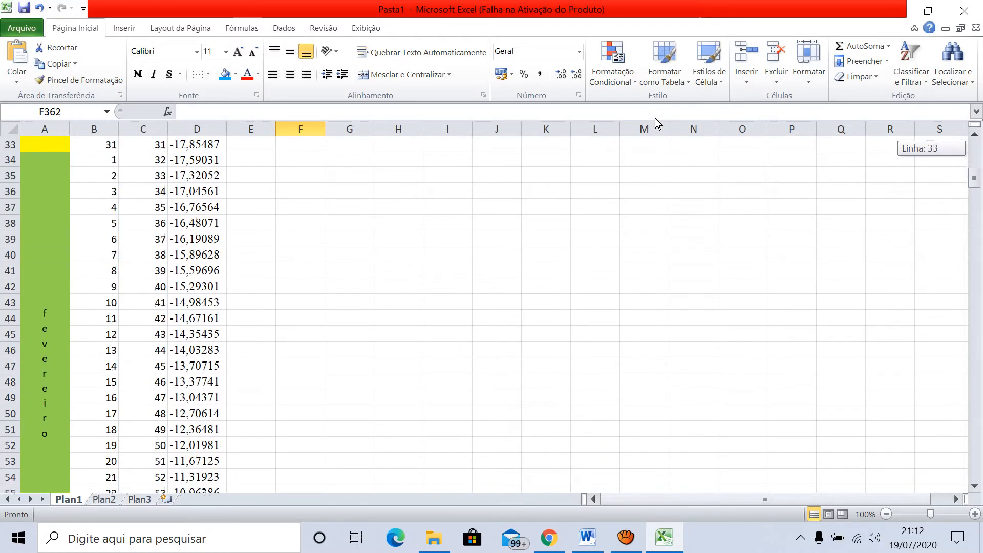
scroll(656, 136, down, 4)
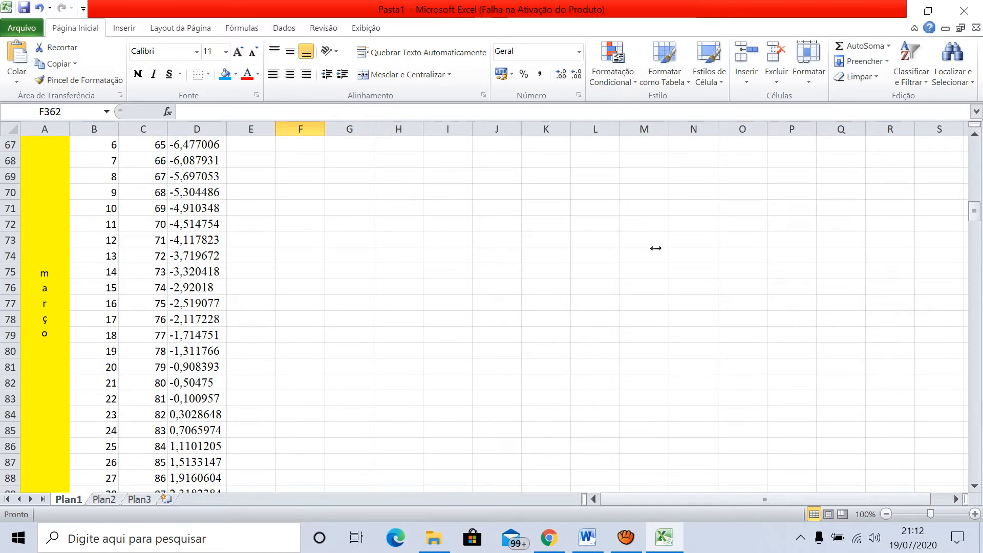
scroll(653, 324, down, 2)
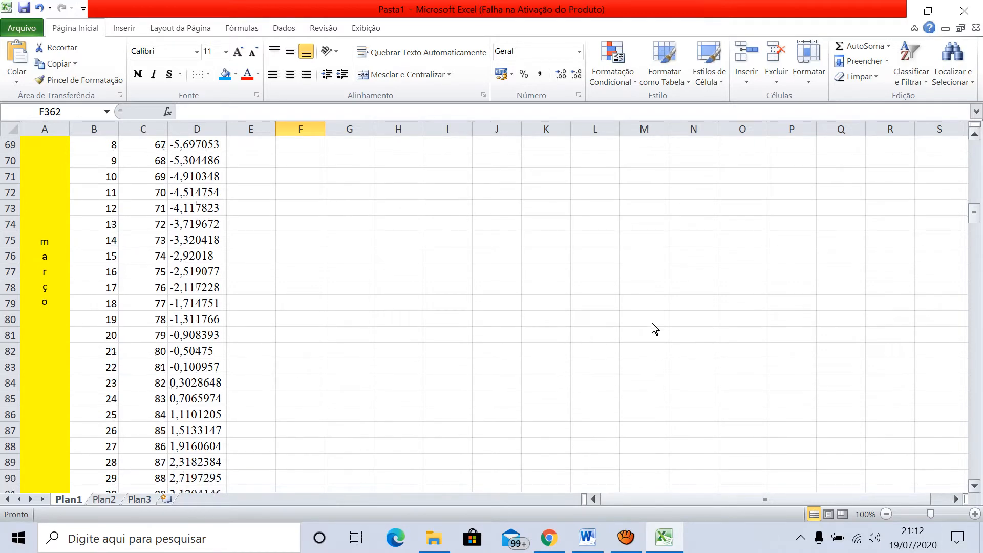
scroll(652, 324, down, 10)
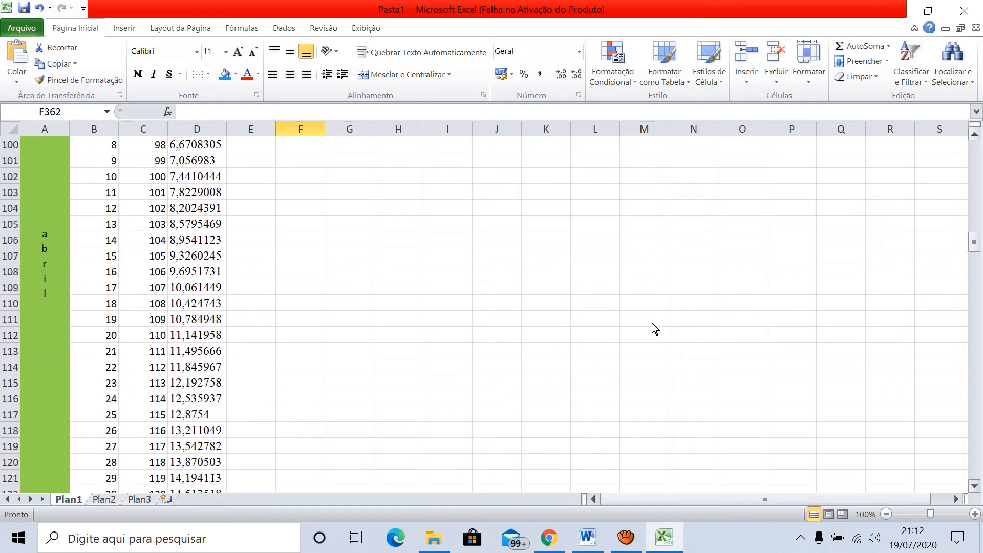
scroll(653, 324, down, 11)
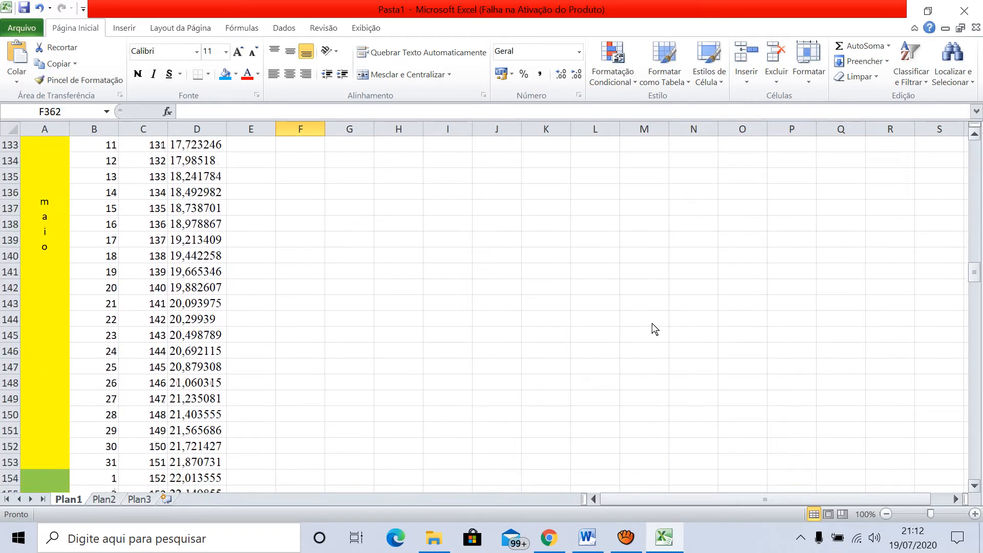
scroll(653, 323, down, 4)
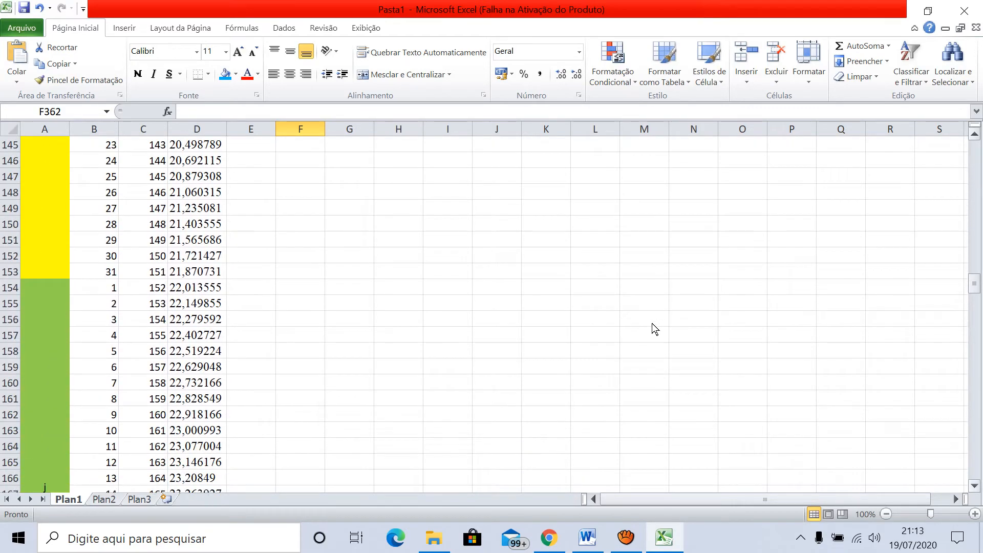
scroll(652, 324, down, 2)
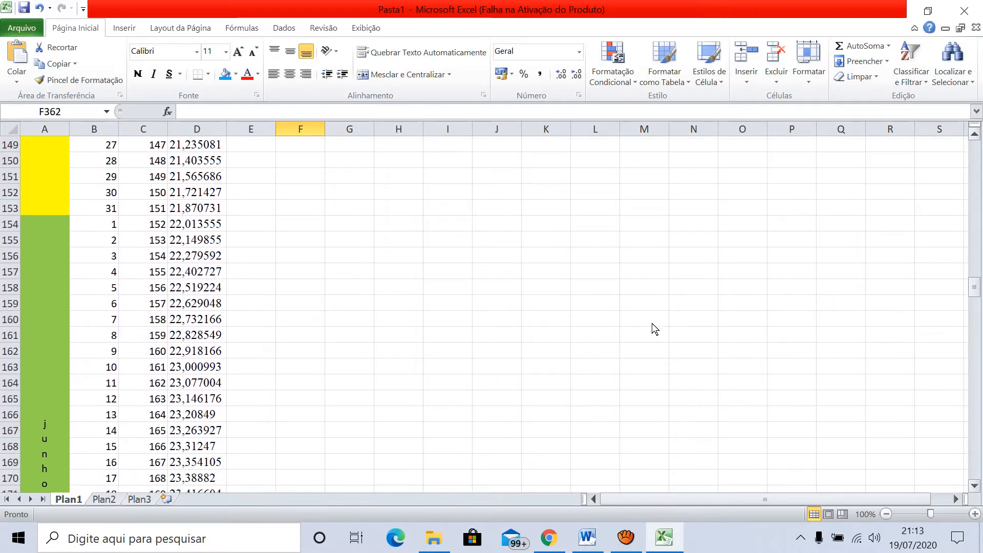
scroll(652, 324, down, 1)
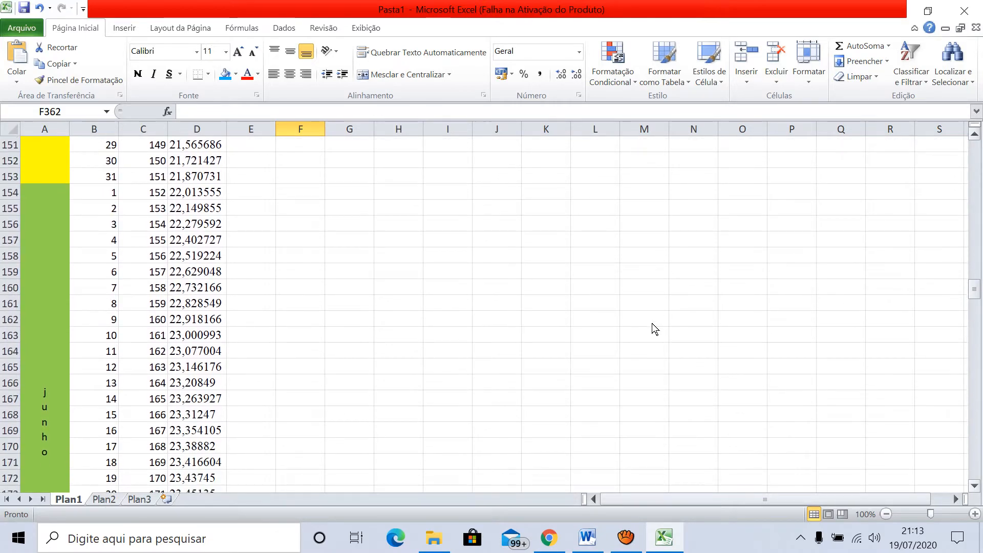
scroll(652, 324, down, 1)
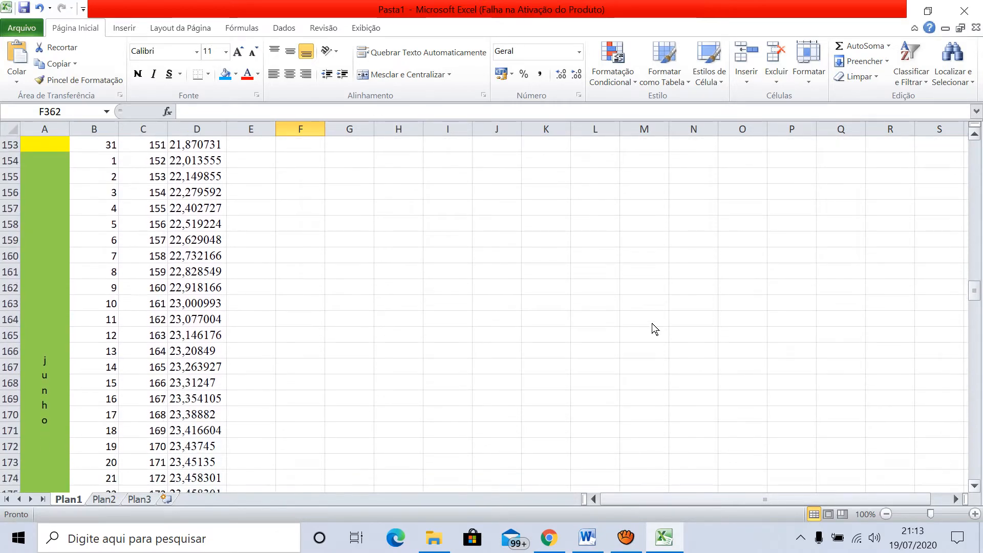
scroll(652, 324, down, 1)
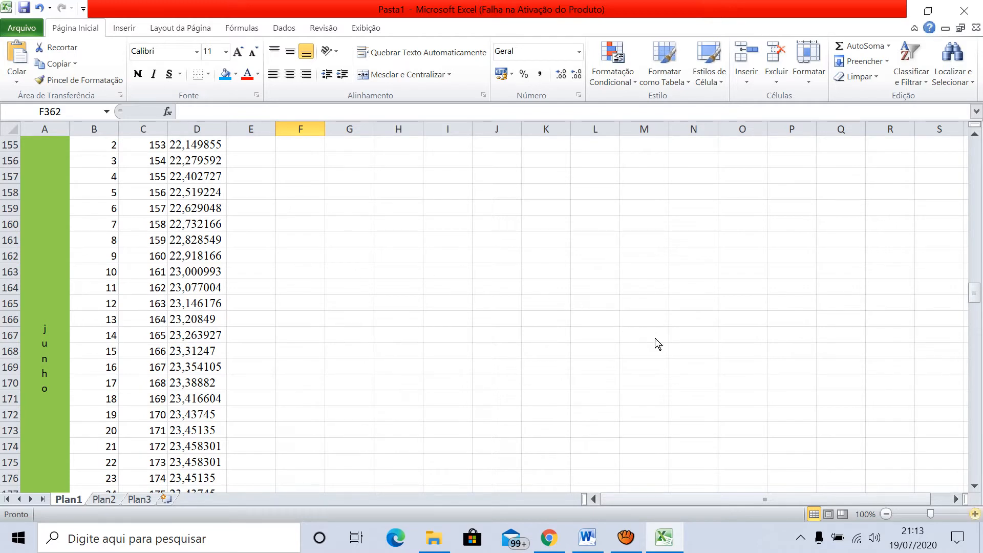
scroll(649, 321, down, 1)
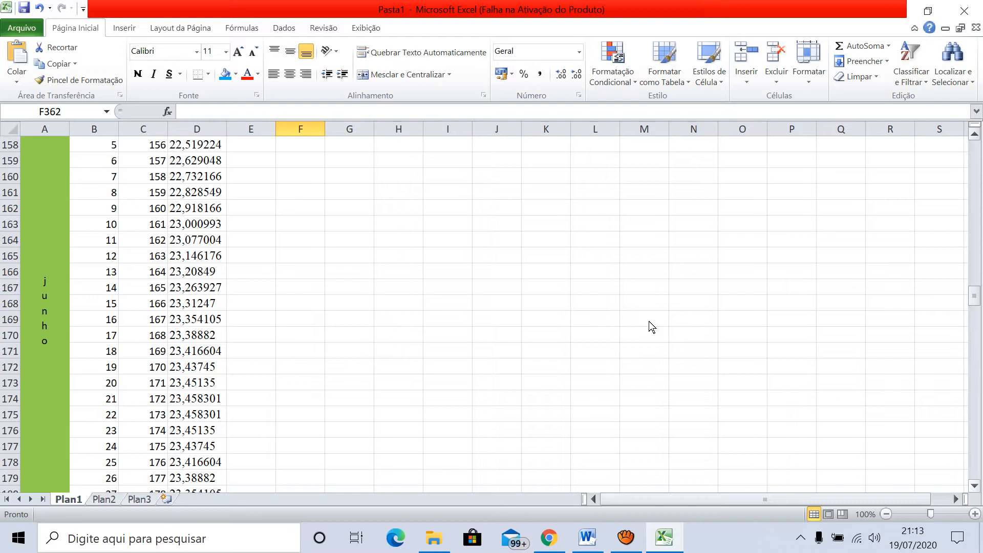
scroll(650, 321, down, 6)
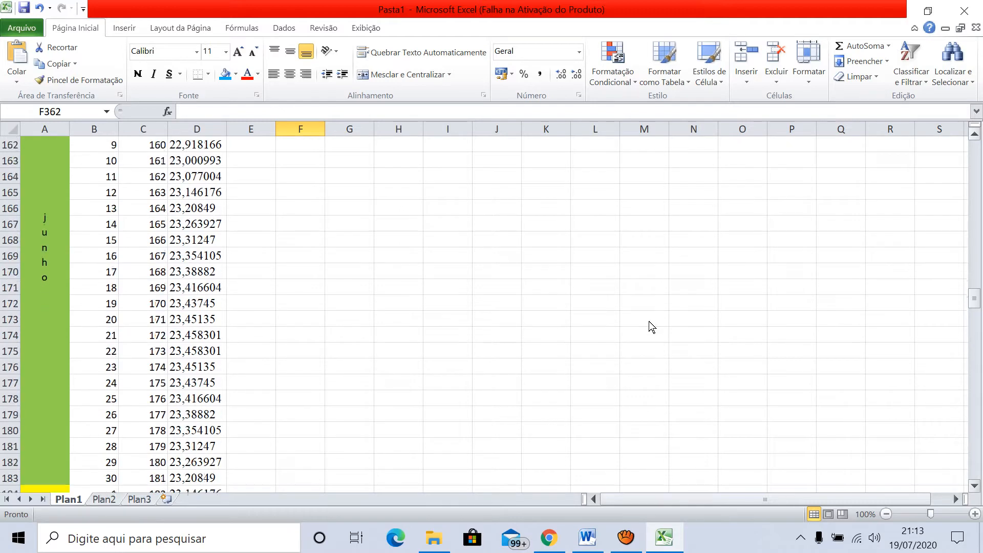
scroll(650, 321, down, 10)
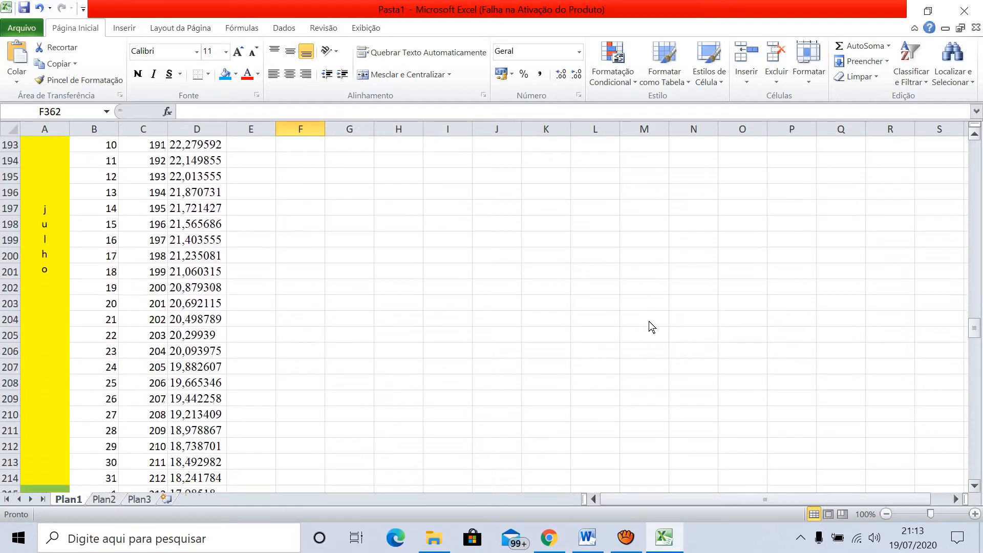
scroll(649, 322, down, 6)
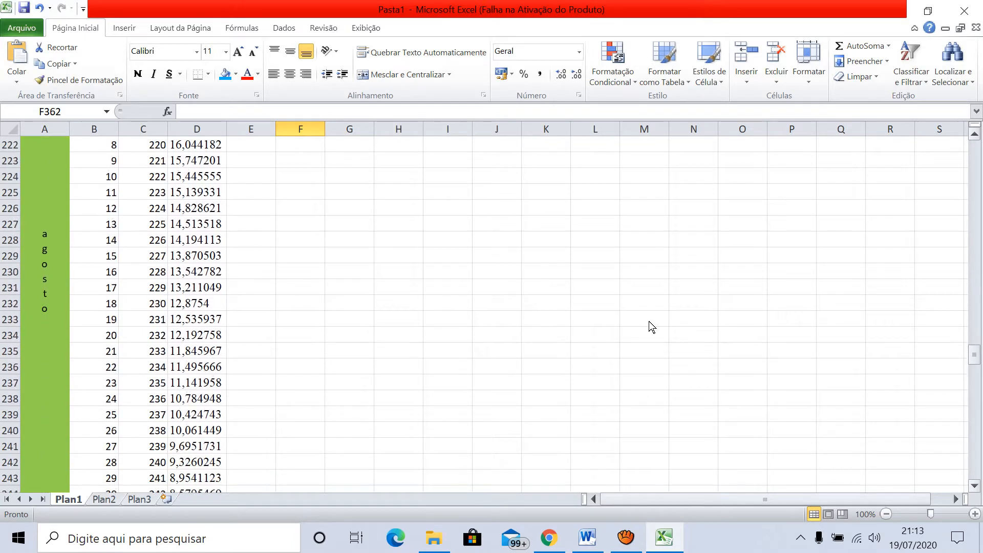
scroll(649, 321, down, 7)
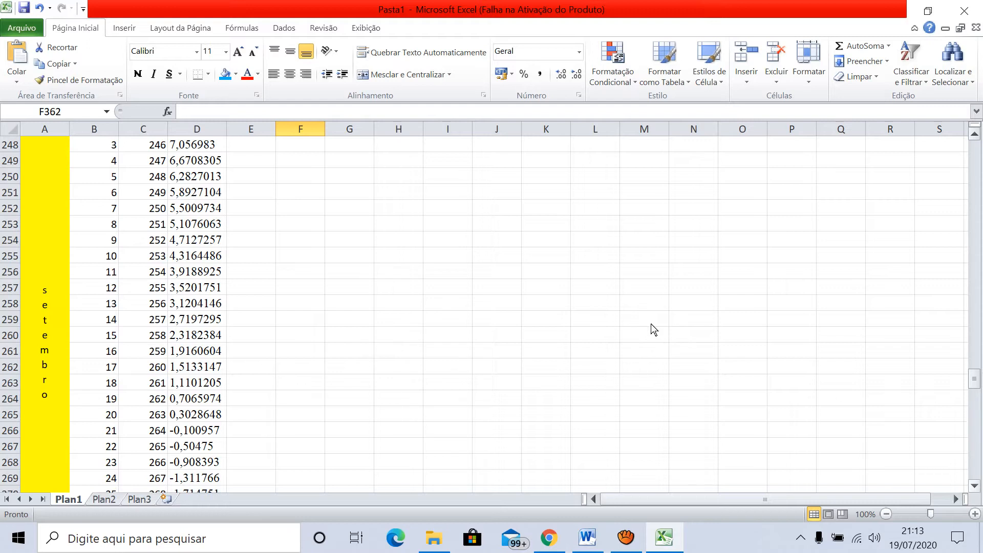
scroll(652, 325, down, 7)
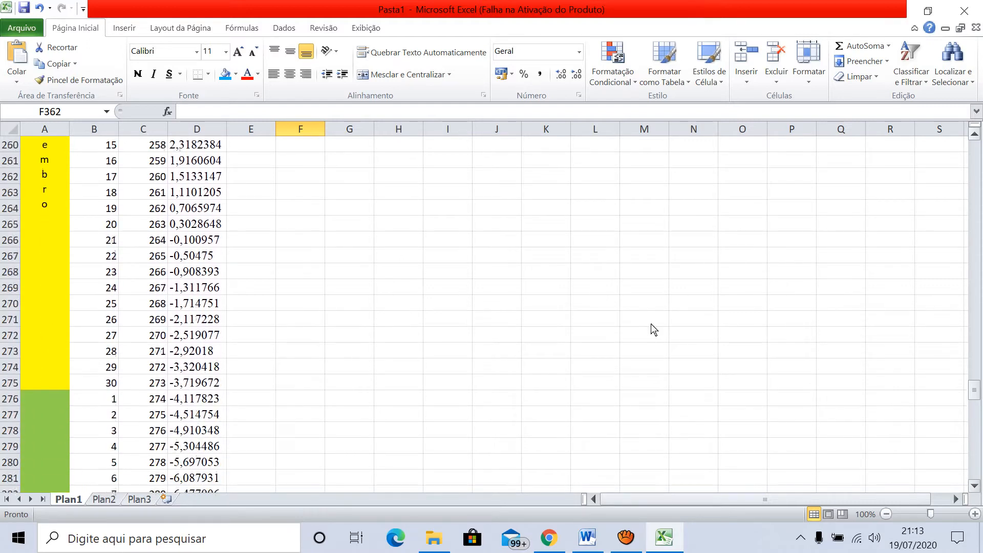
scroll(651, 325, down, 10)
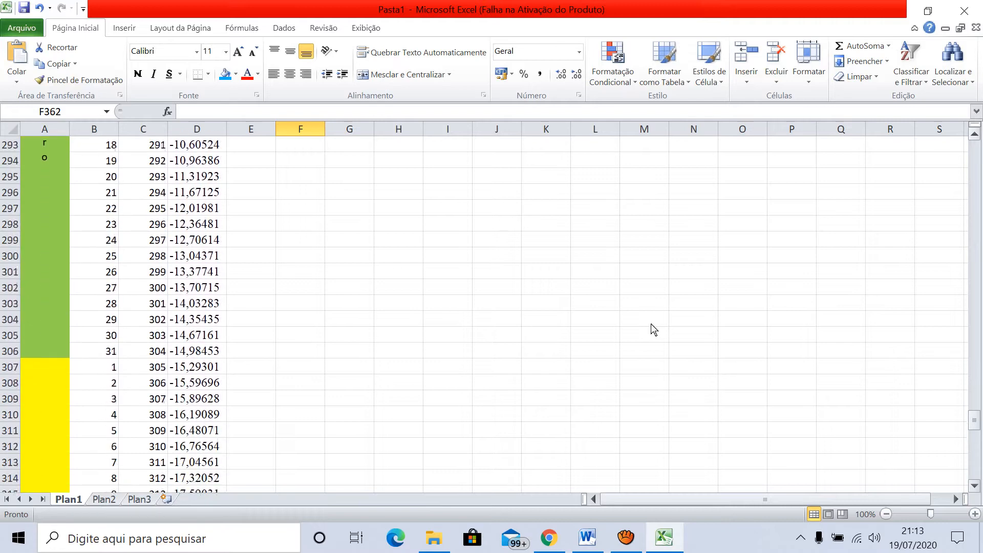
scroll(654, 329, down, 1)
scroll(650, 324, down, 10)
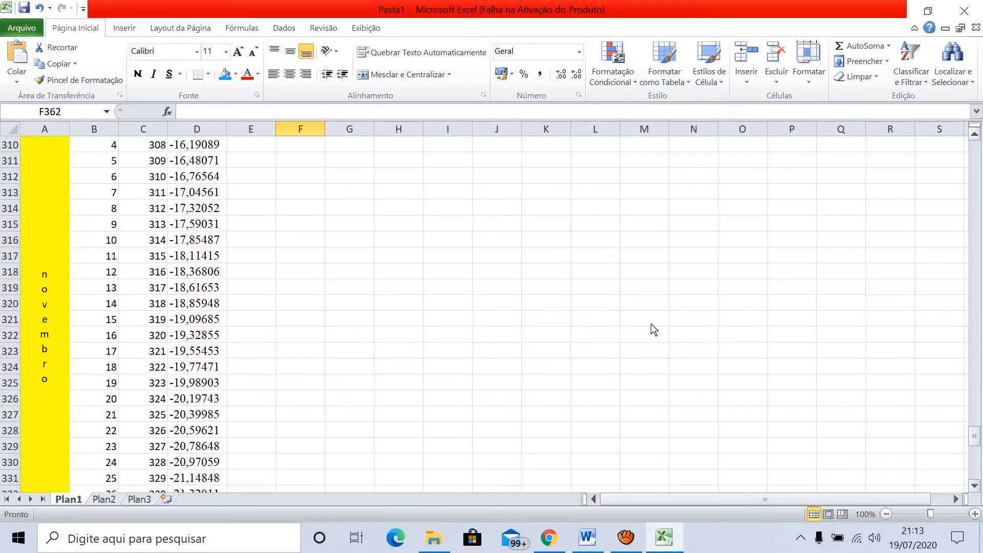
scroll(650, 324, down, 1)
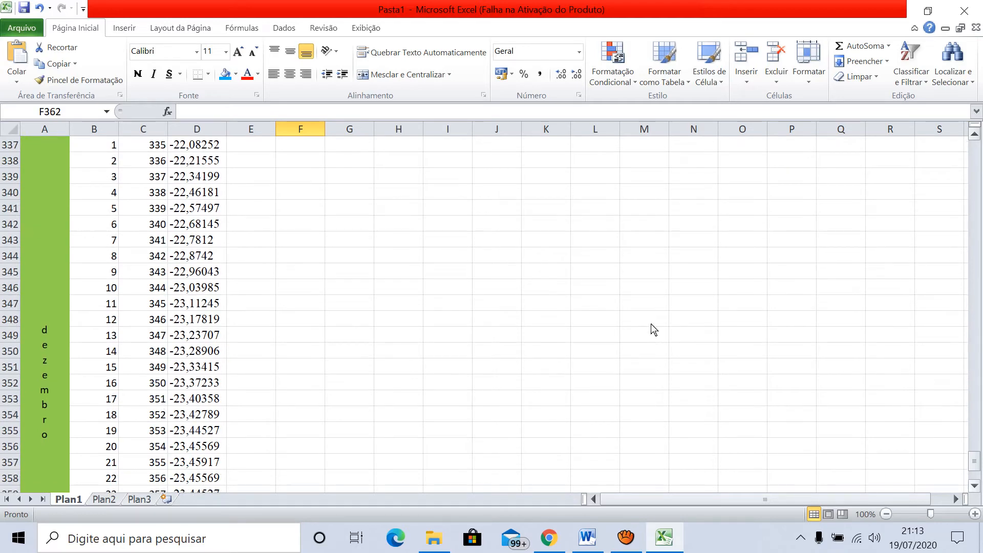
scroll(651, 324, down, 1)
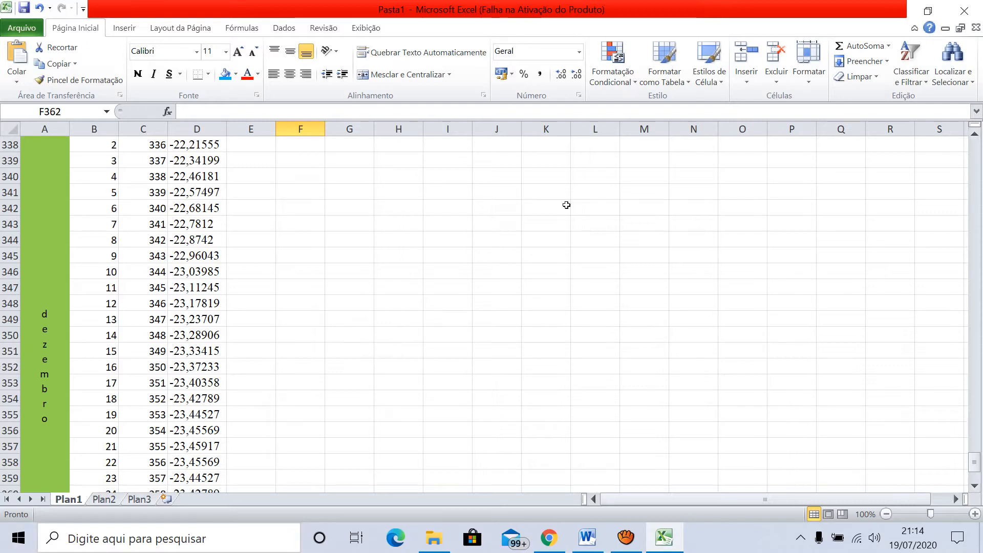
Enter the location heading "Blumenau" in cell E1, above the column next to the declination values
scroll(652, 282, up, 20)
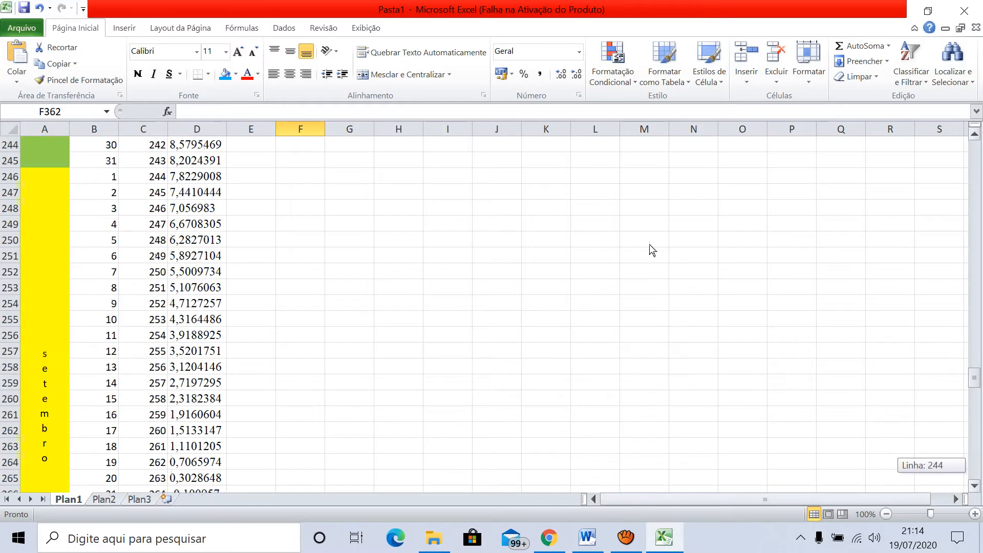
scroll(640, 138, up, 19)
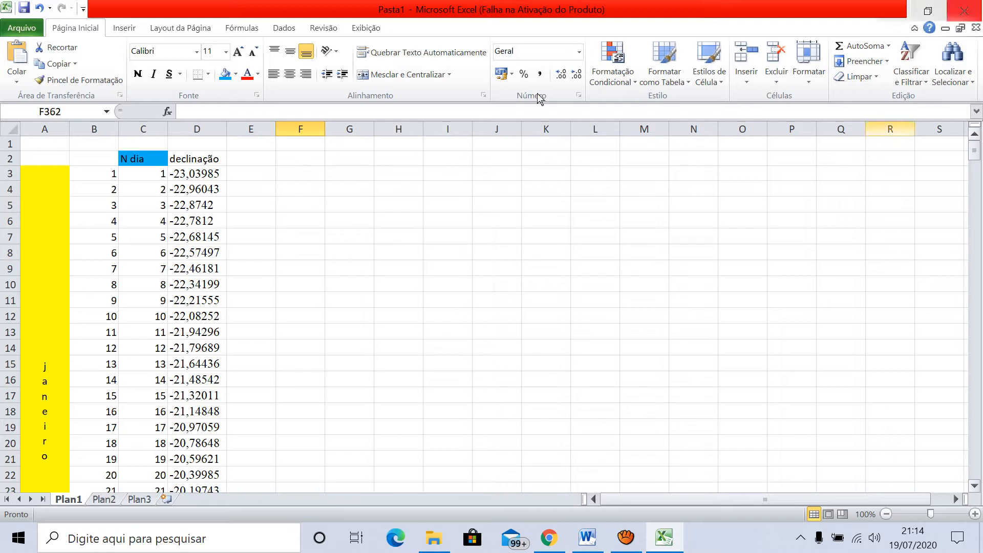
click(251, 144)
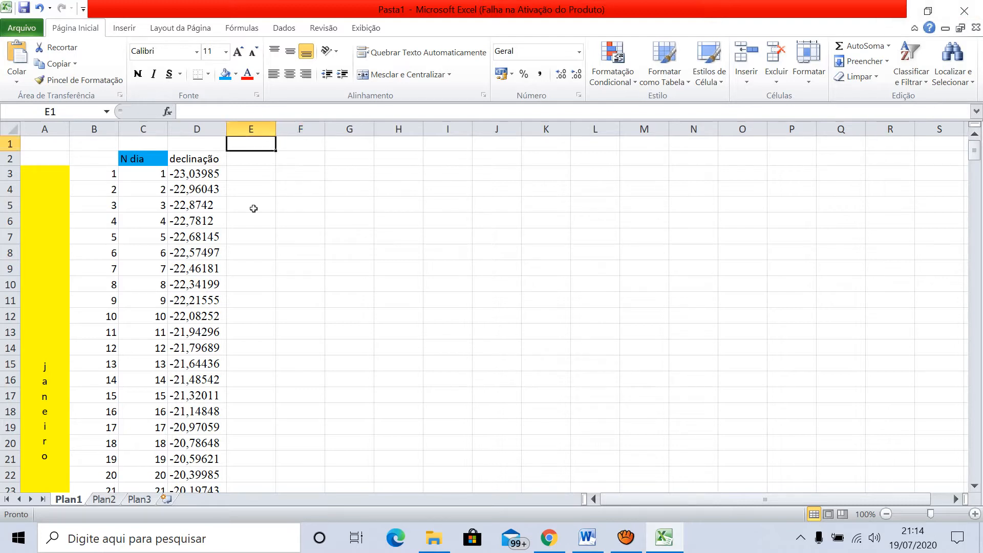
text(Blum)
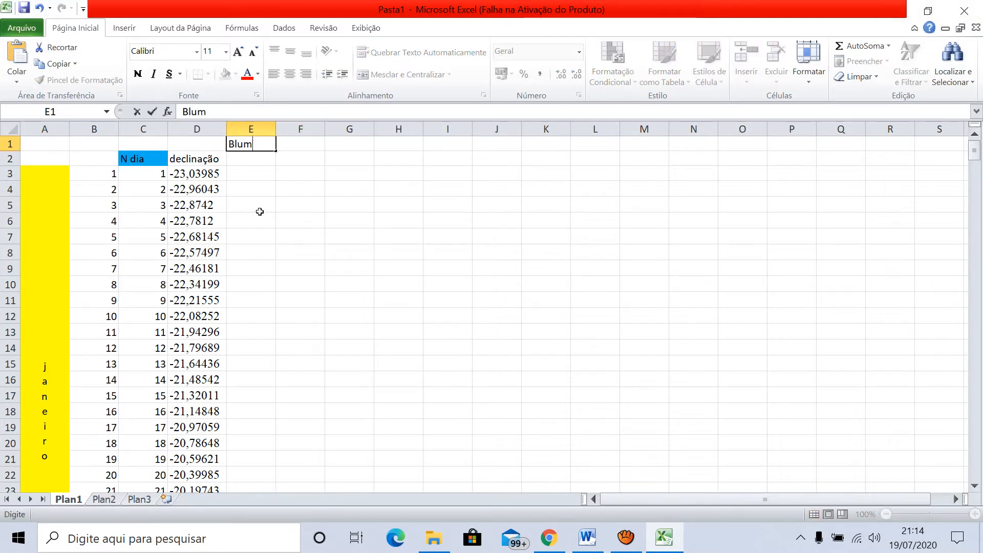
text(enau)
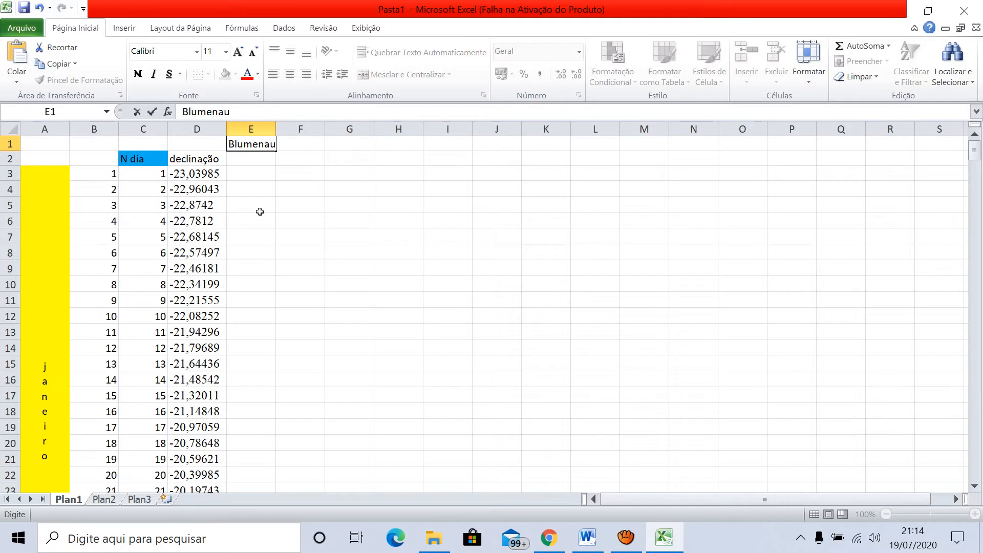
key(Return)
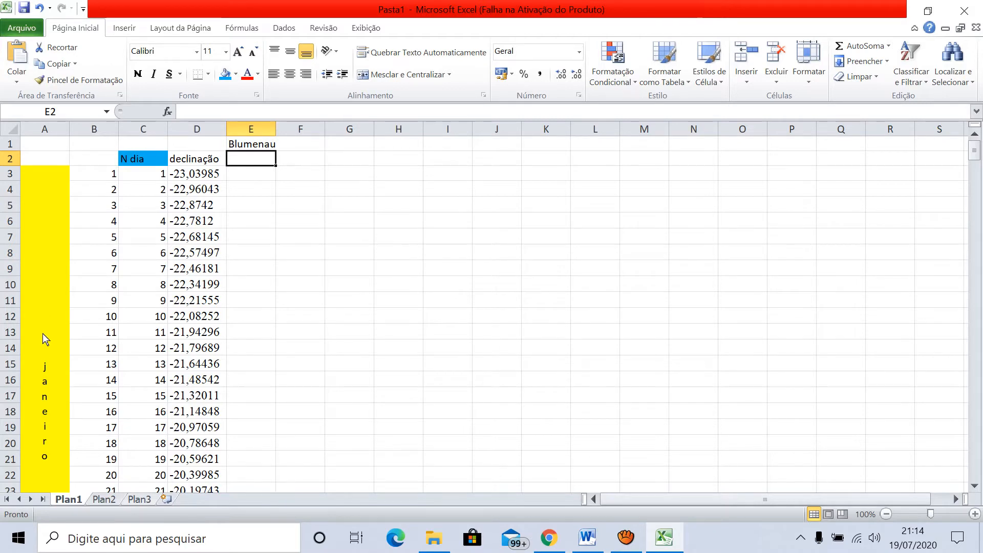
Rename the worksheet Plan1 as "Blumenau"
right_click(65, 500)
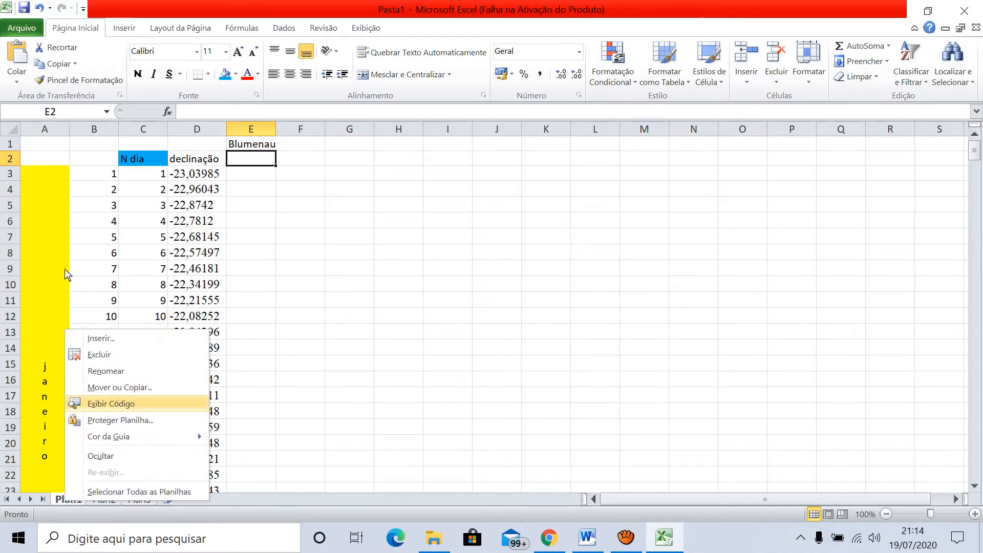
click(106, 371)
text(B)
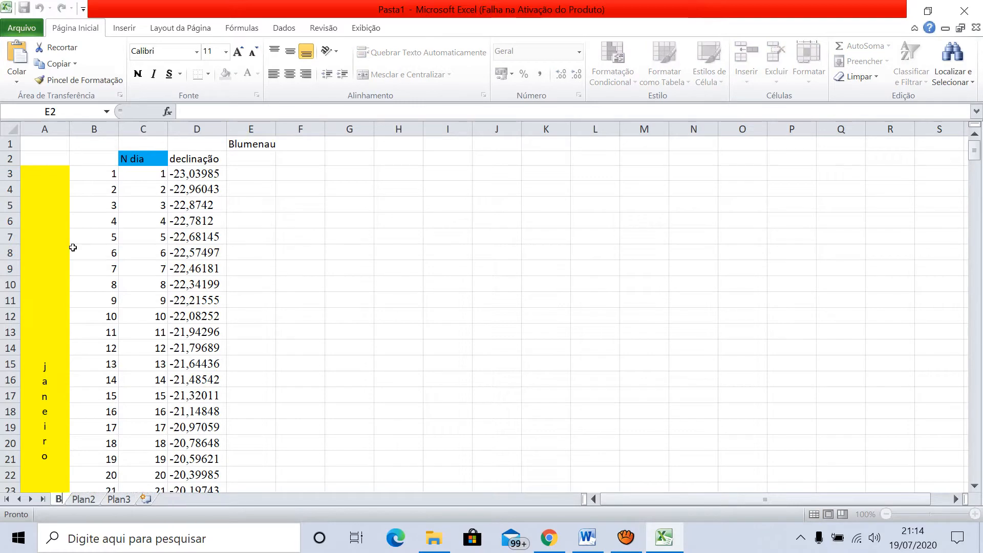
text(lumenau)
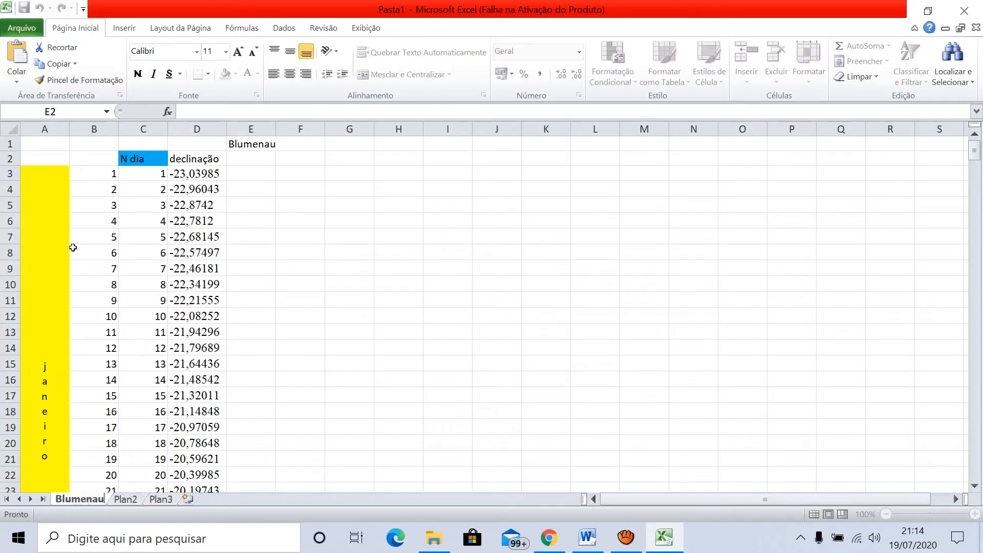
key(Return)
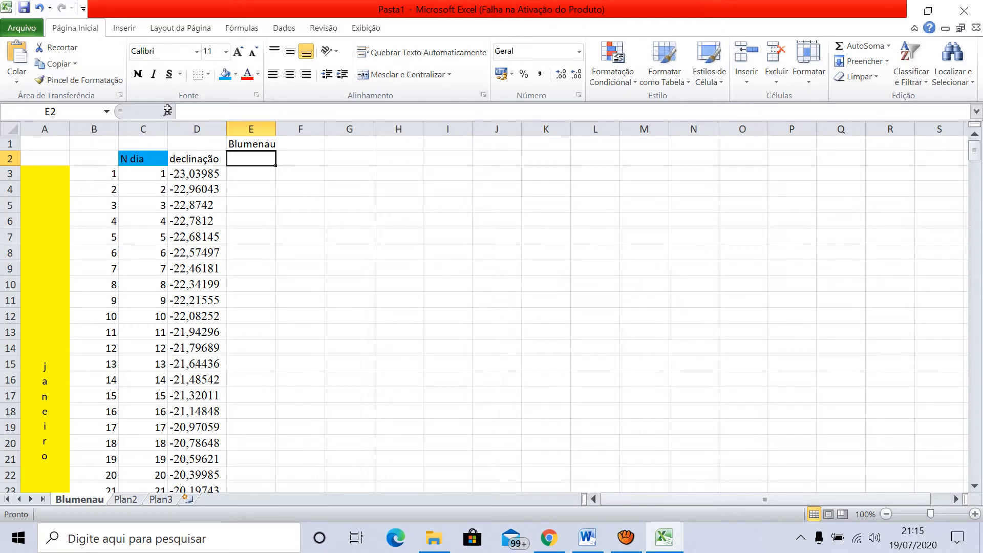
Enter the header "distância zenital" in E2 and widen column E so the text fits
text(distâ)
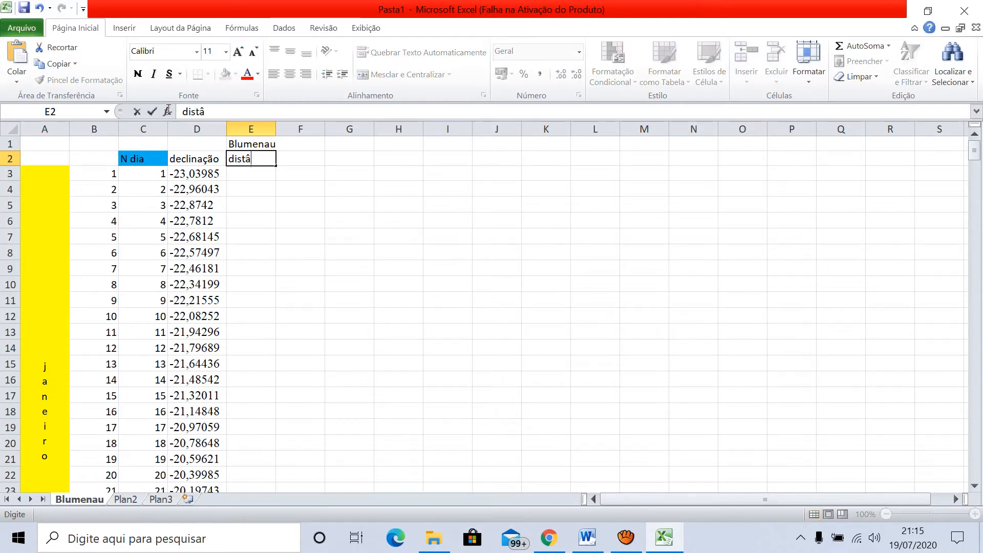
text(ncia zenital)
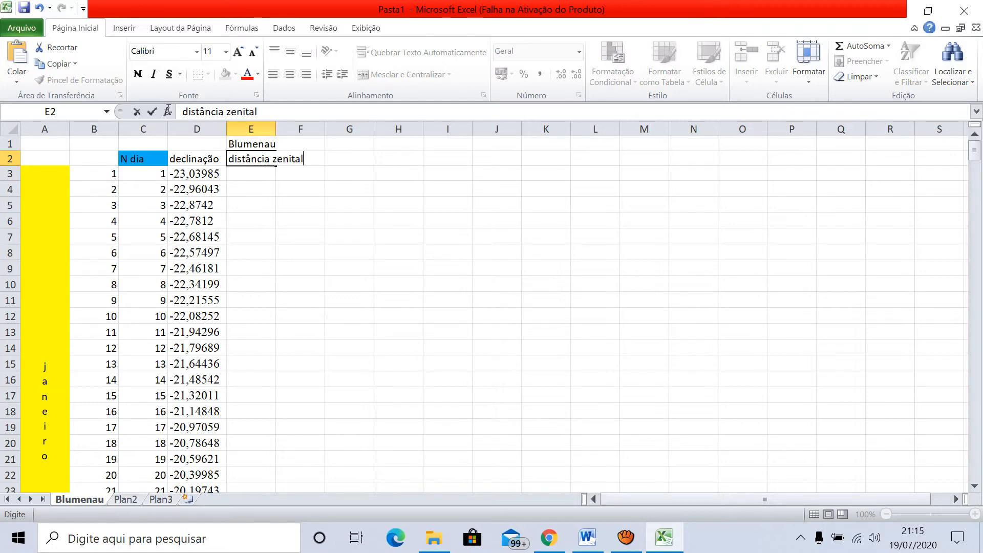
key(Return)
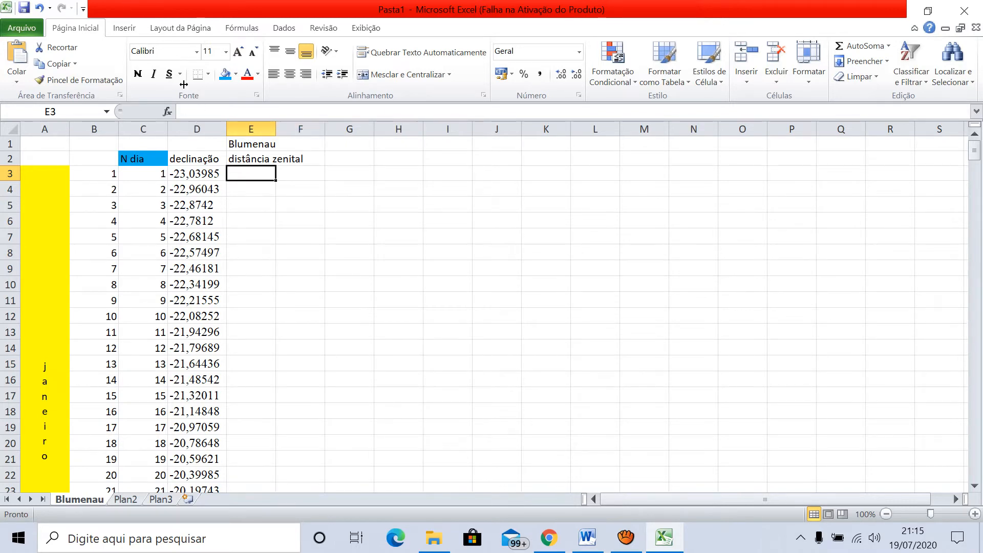
drag(276, 128, 310, 128)
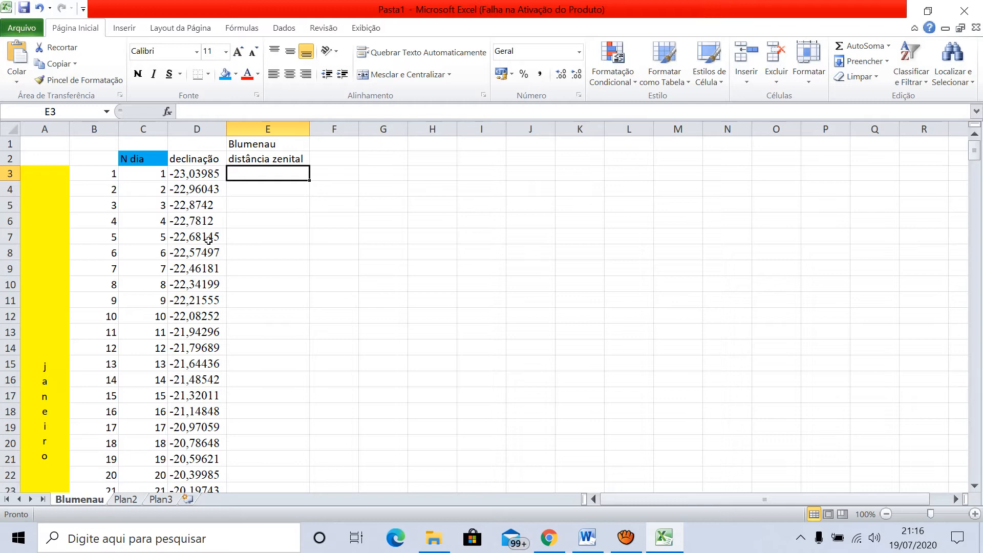
Switch to the Word document and copy the Excel zenith distance formula for Blumenau, =-26,90889-D3
click(586, 535)
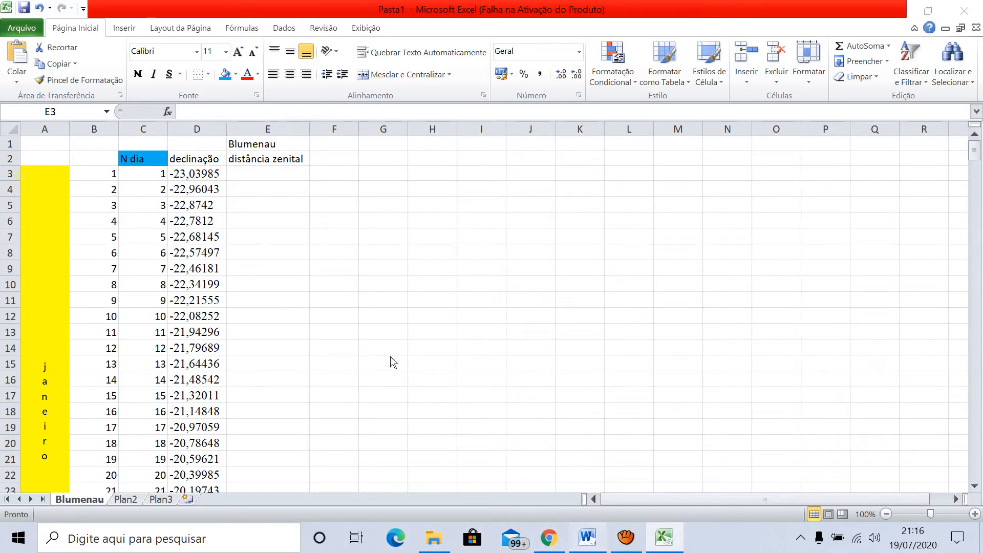
scroll(652, 314, down, 1)
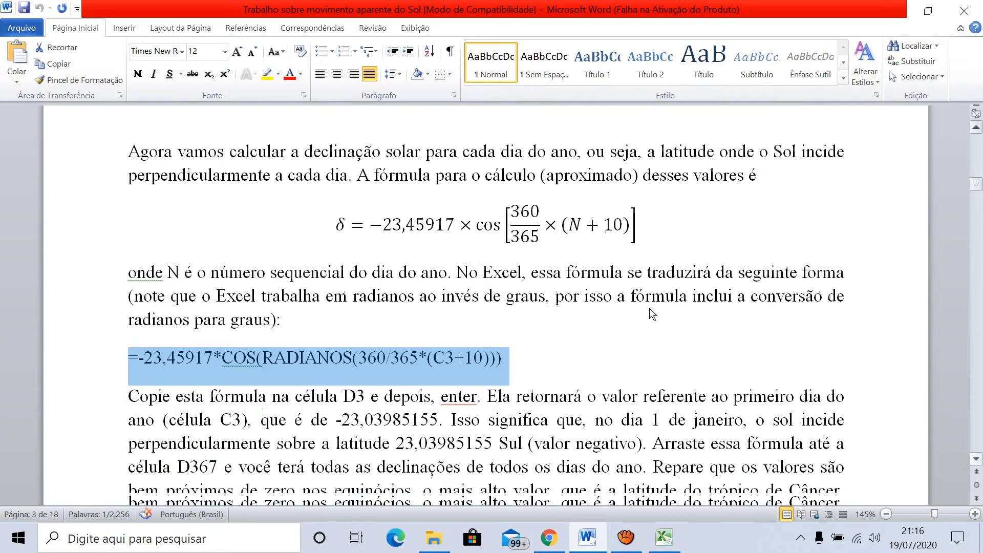
scroll(652, 313, down, 3)
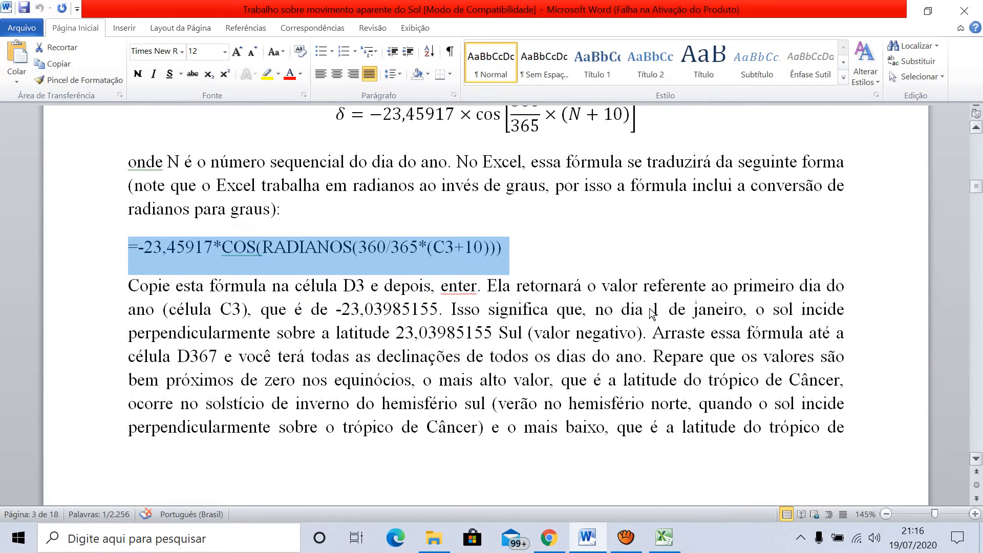
scroll(652, 314, down, 8)
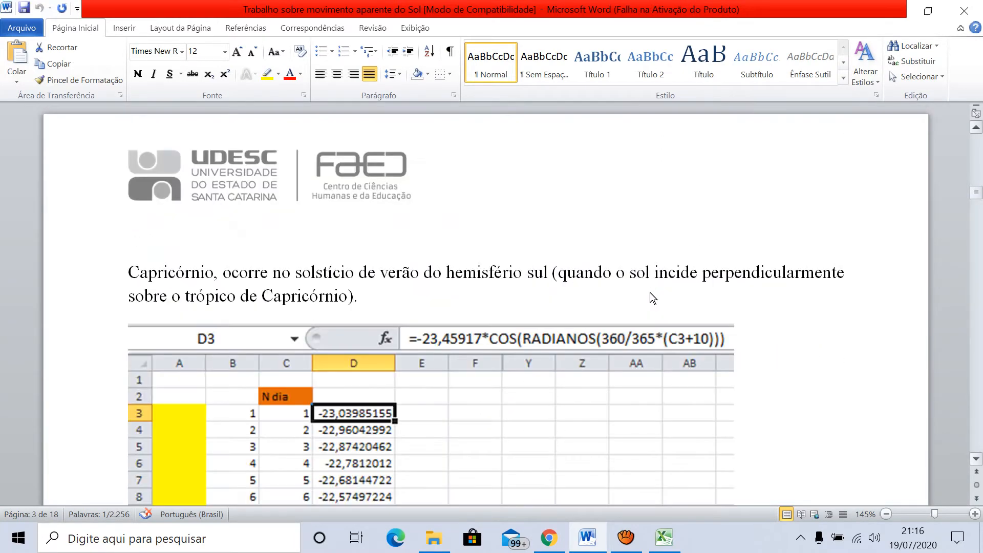
scroll(651, 293, down, 15)
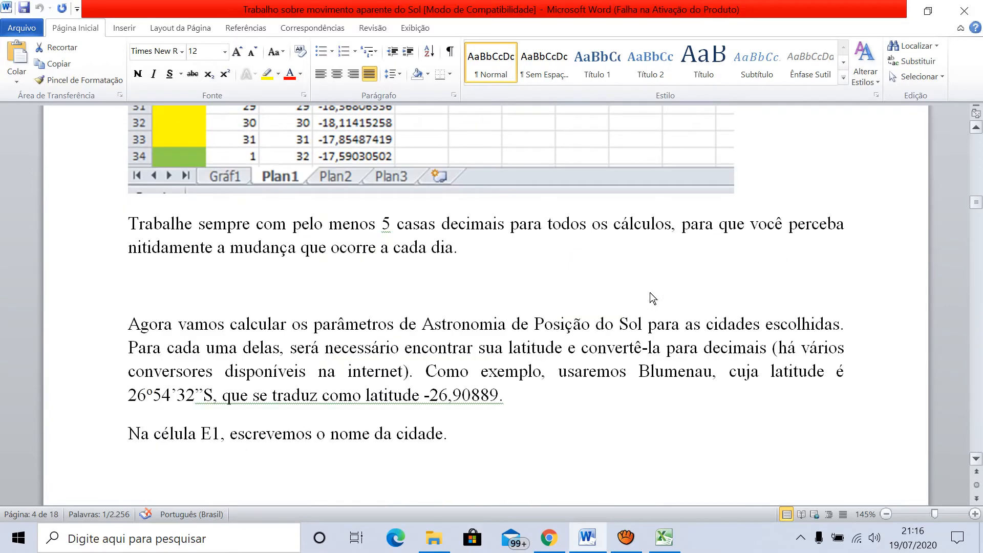
scroll(653, 299, down, 10)
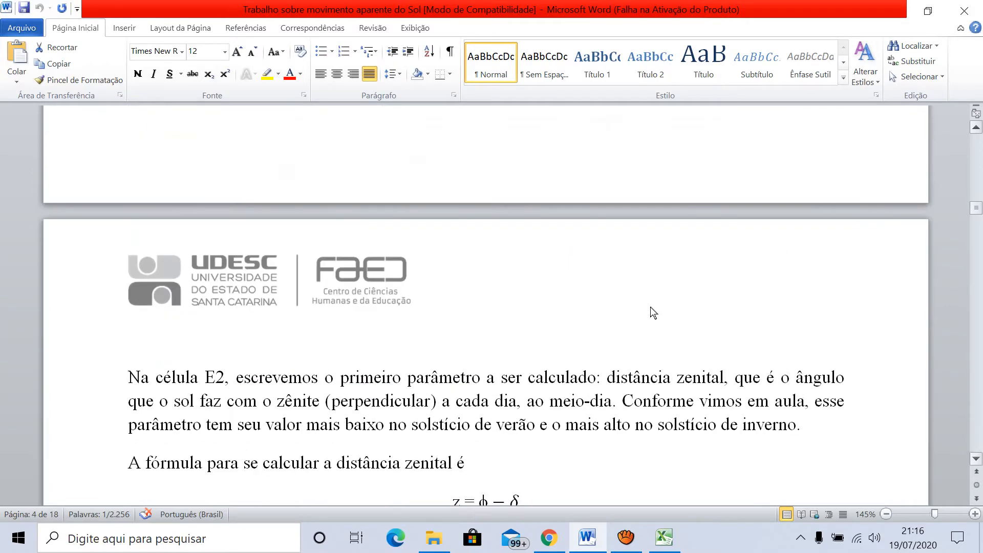
scroll(652, 313, down, 4)
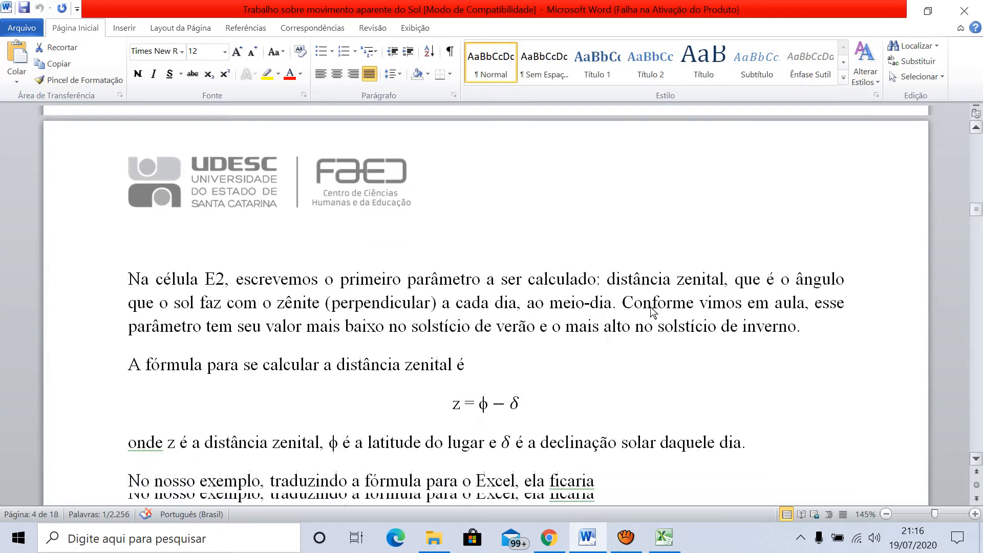
scroll(653, 312, down, 4)
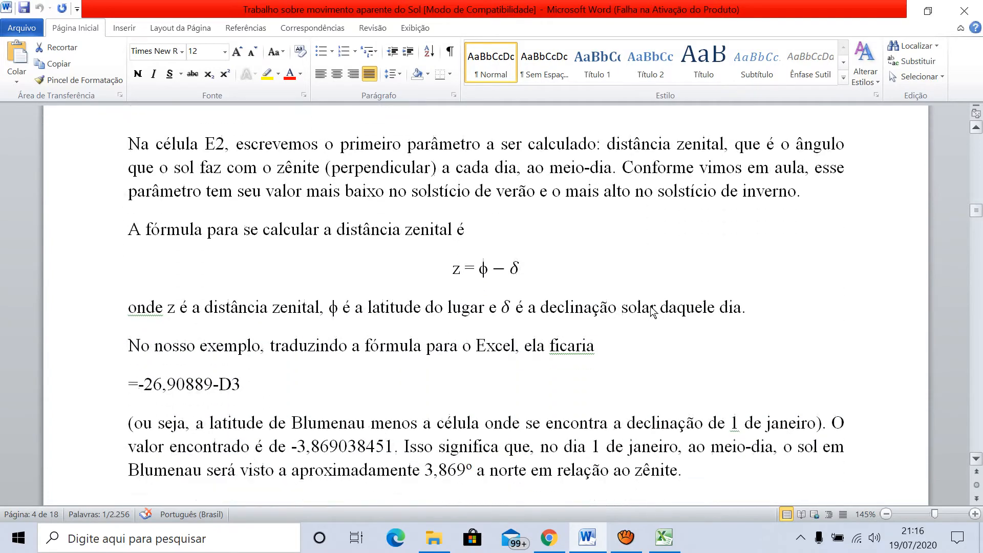
click(127, 247)
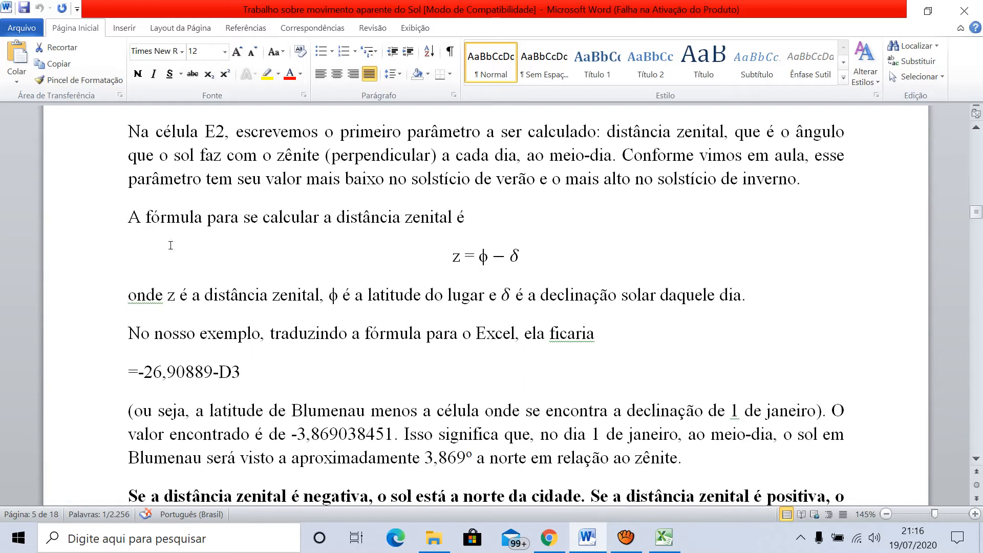
key(shift+Left)
key(shift+Left)
key(shift+Left)
key(shift+Left)
key(shift+Left)
key(shift+Left)
key(shift+Left)
key(shift+Left)
key(shift+Left)
key(shift+Left)
key(shift+Left)
key(shift+Left)
key(shift+Left)
key(ctrl+c)
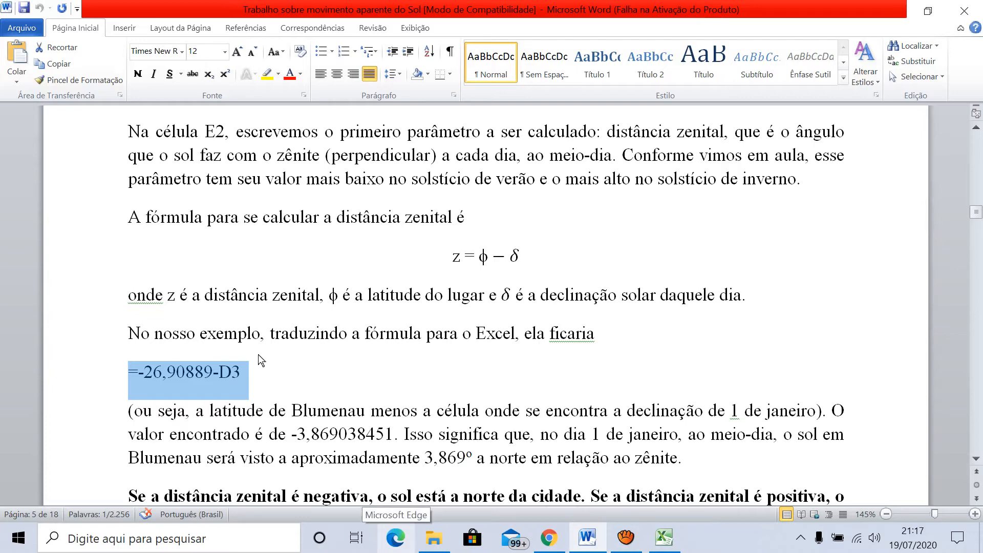
Switch back to Excel, paste the formula =-26,90889-D3 into E3 and fill it down to E367
click(663, 539)
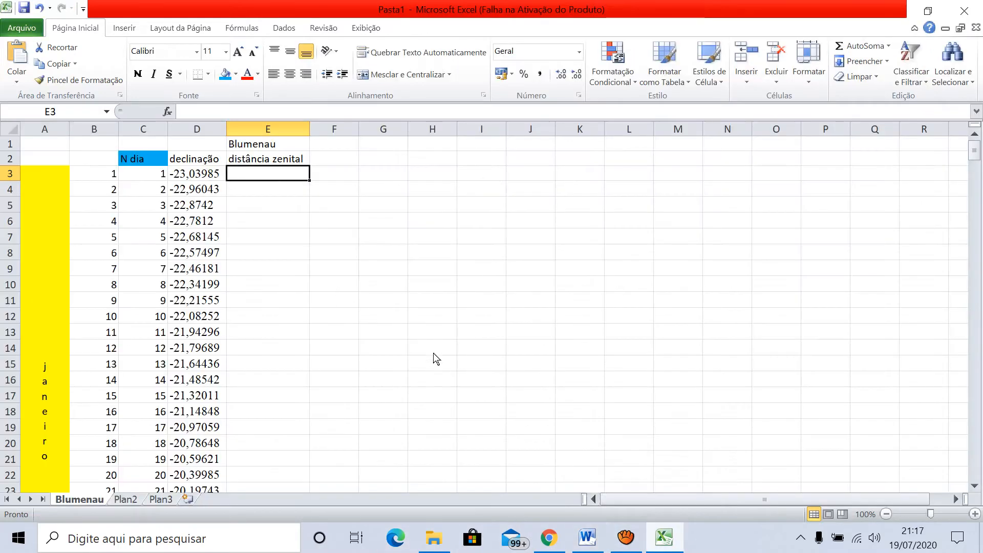
key(ctrl+v)
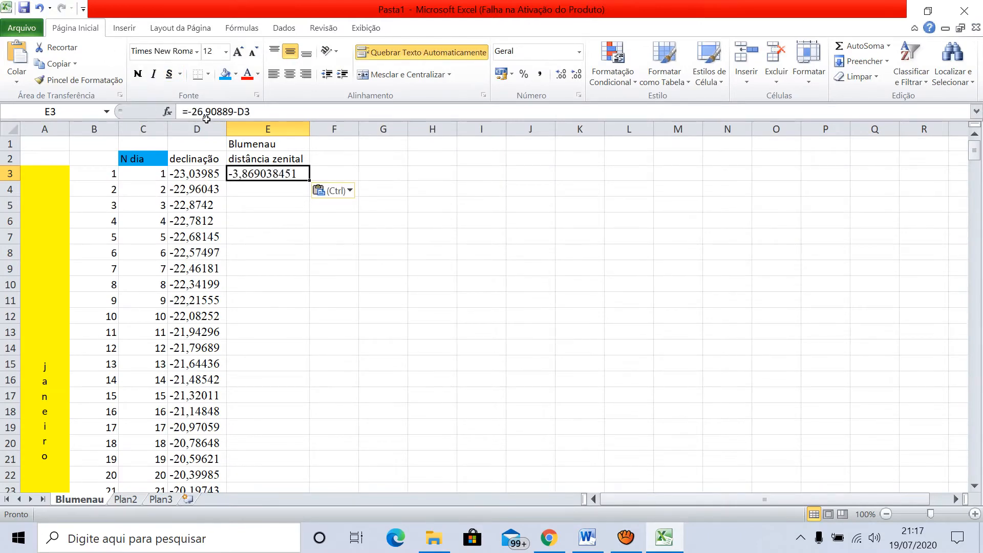
drag(309, 180, 302, 461)
drag(197, 369, 314, 466)
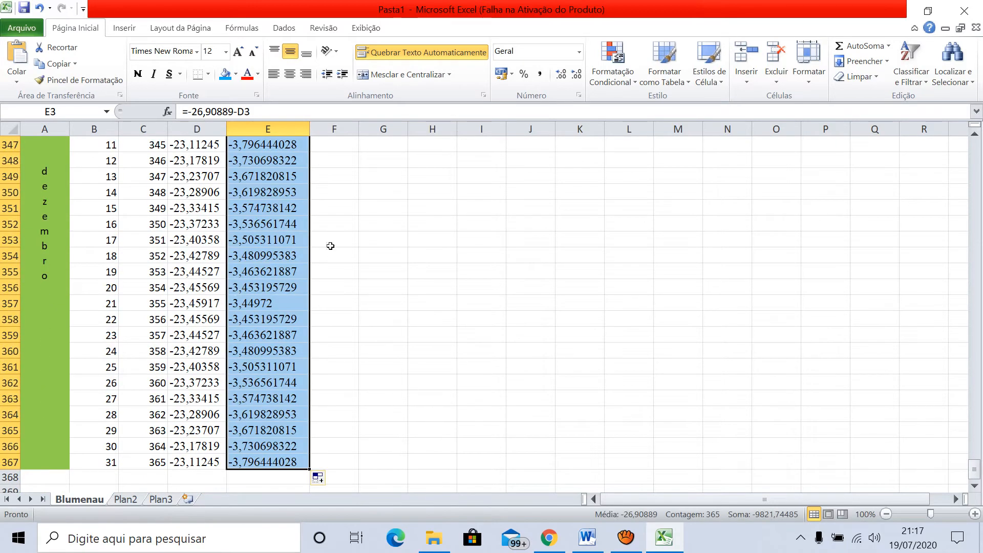
click(496, 368)
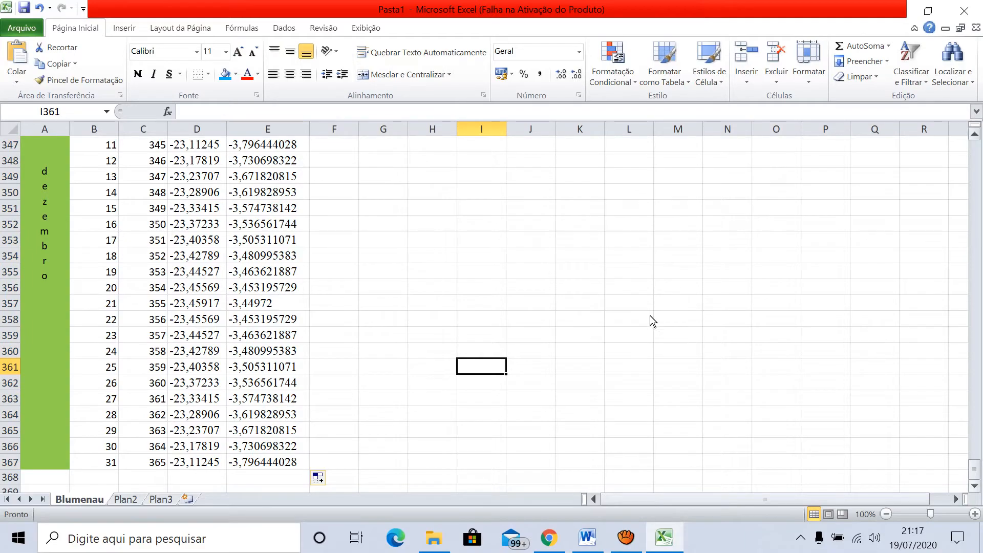
Fill the "Blumenau" heading cell E1 with the same blue as the "N dia" header
scroll(650, 309, up, 6)
scroll(649, 300, up, 20)
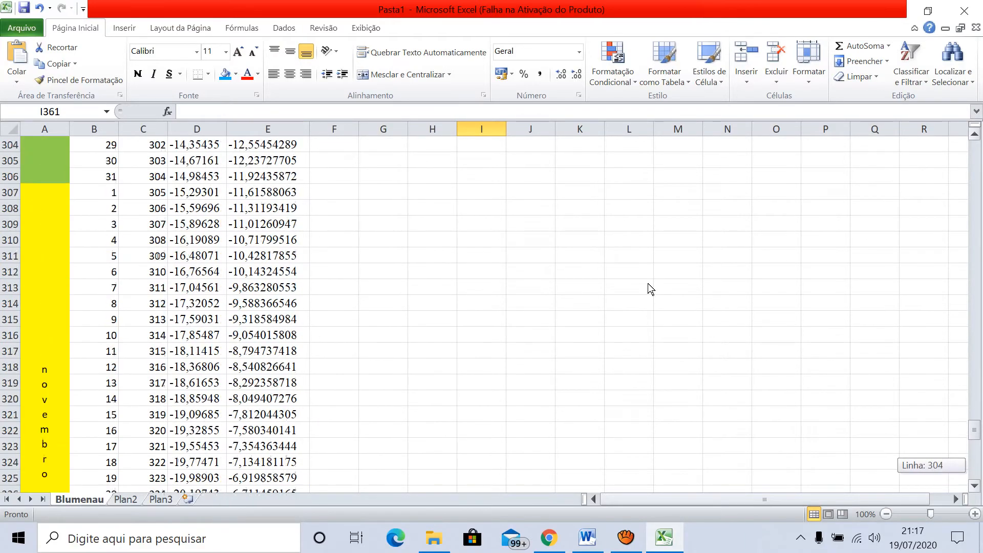
scroll(644, 250, up, 20)
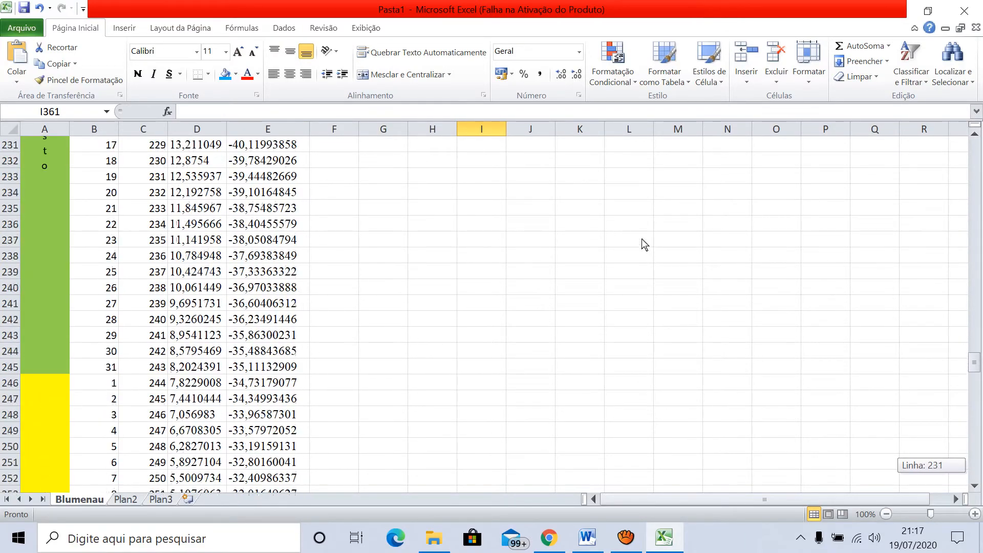
scroll(638, 183, up, 20)
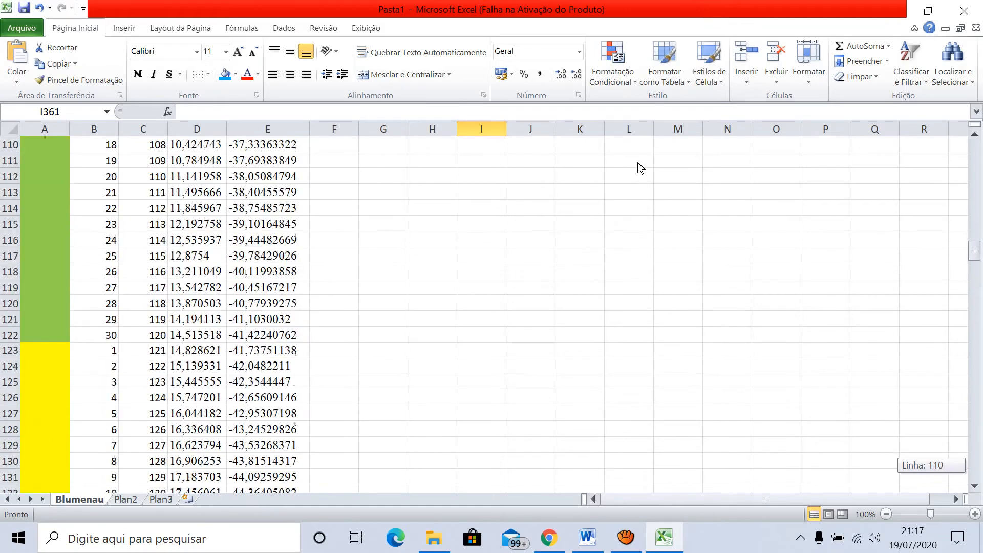
scroll(638, 112, up, 6)
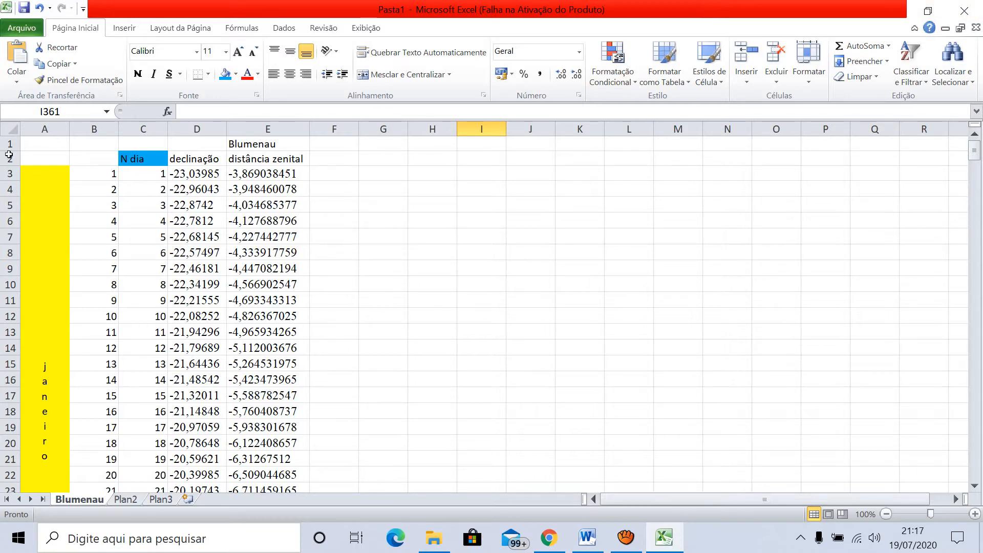
click(269, 174)
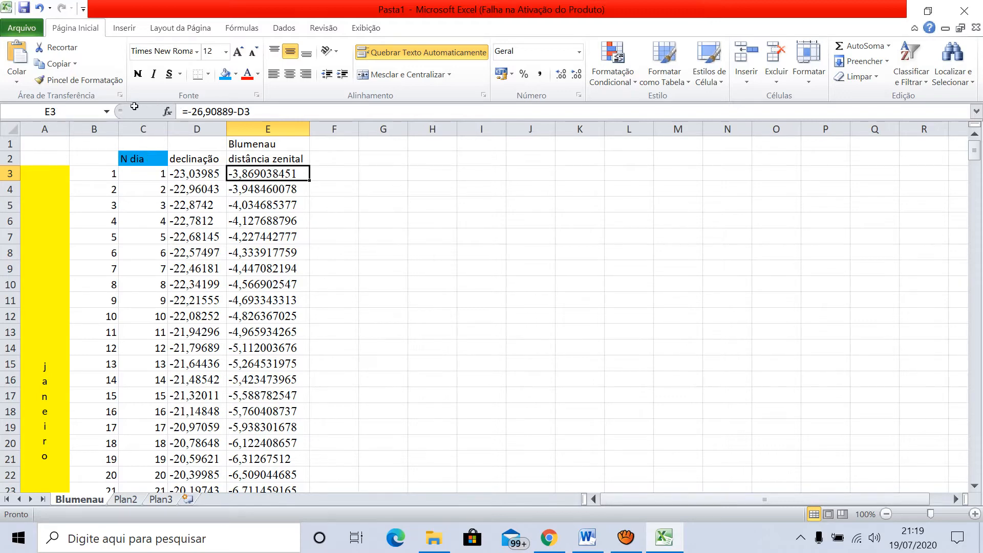
click(268, 144)
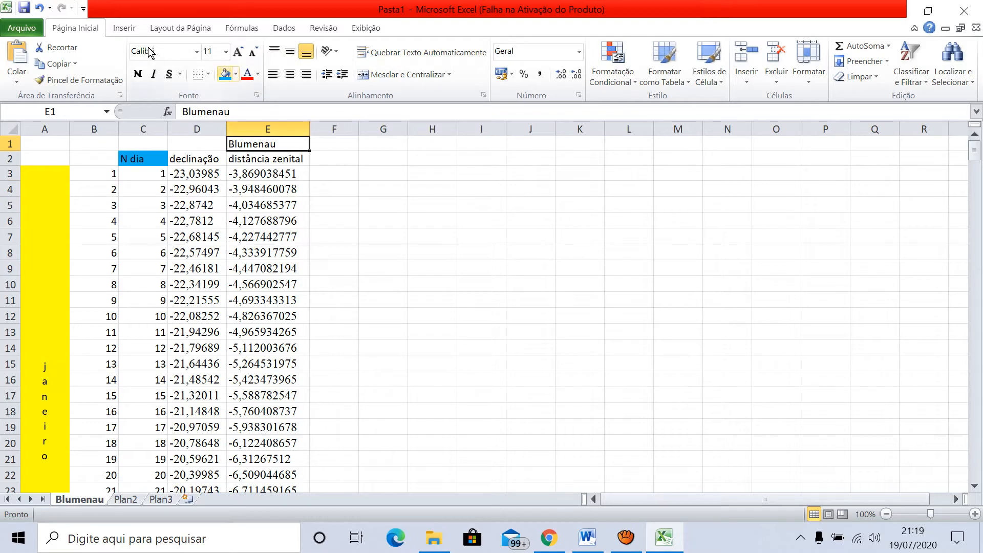
click(225, 73)
Fill the "declinação" header in D2 with yellow and the "distância zenital" header in E2 with light green
click(188, 161)
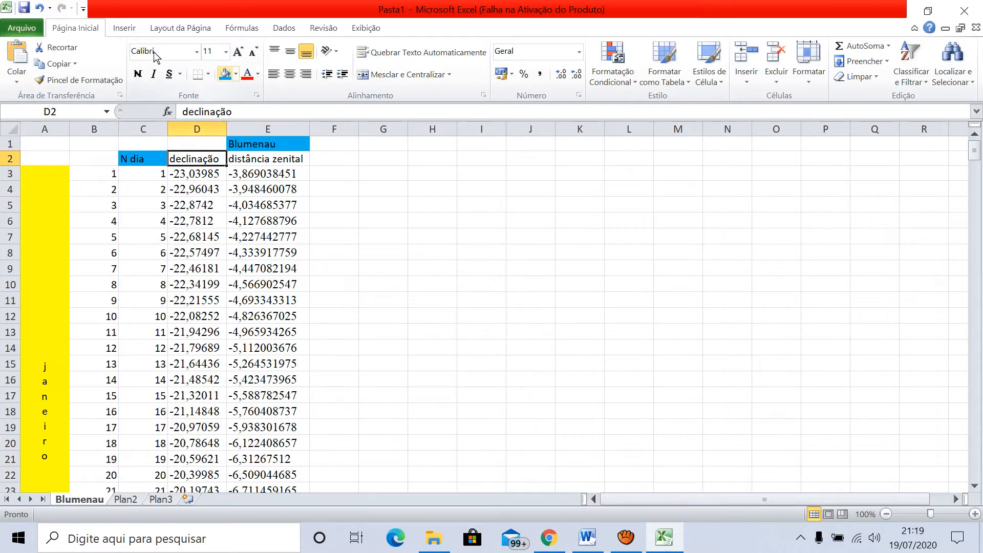
click(235, 74)
click(260, 178)
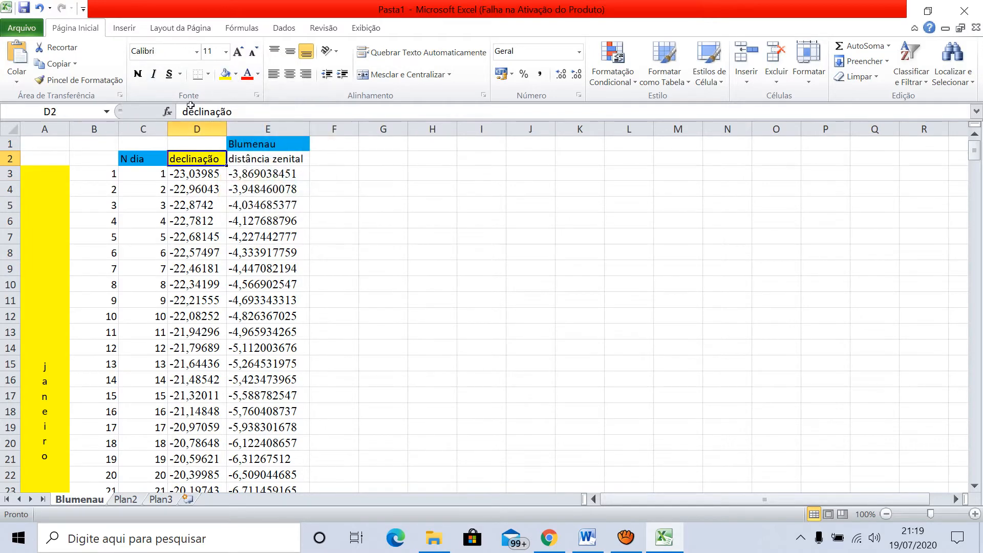
key(Right)
click(236, 74)
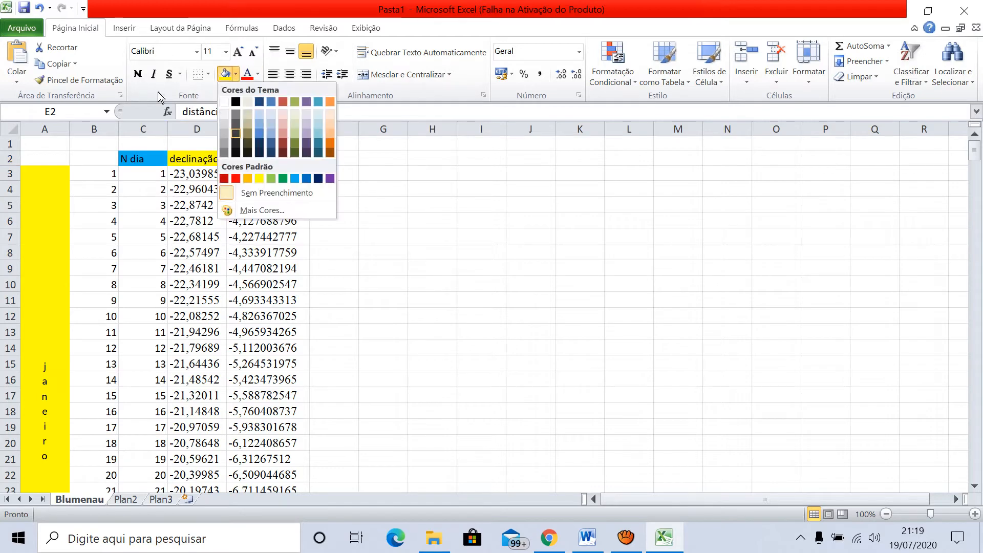
click(271, 178)
click(383, 189)
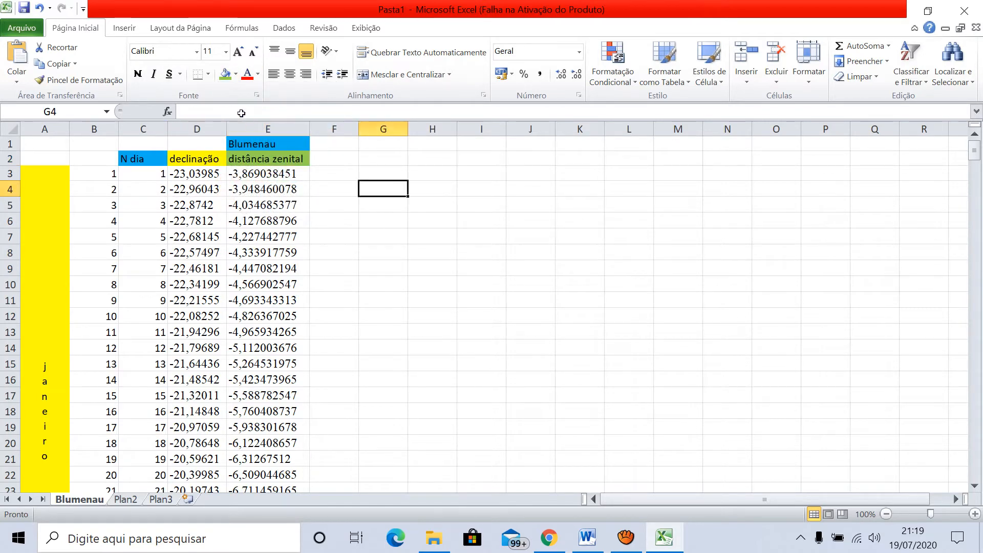
Enter the header "altura máxima do sol" in F2 and widen column F
click(334, 159)
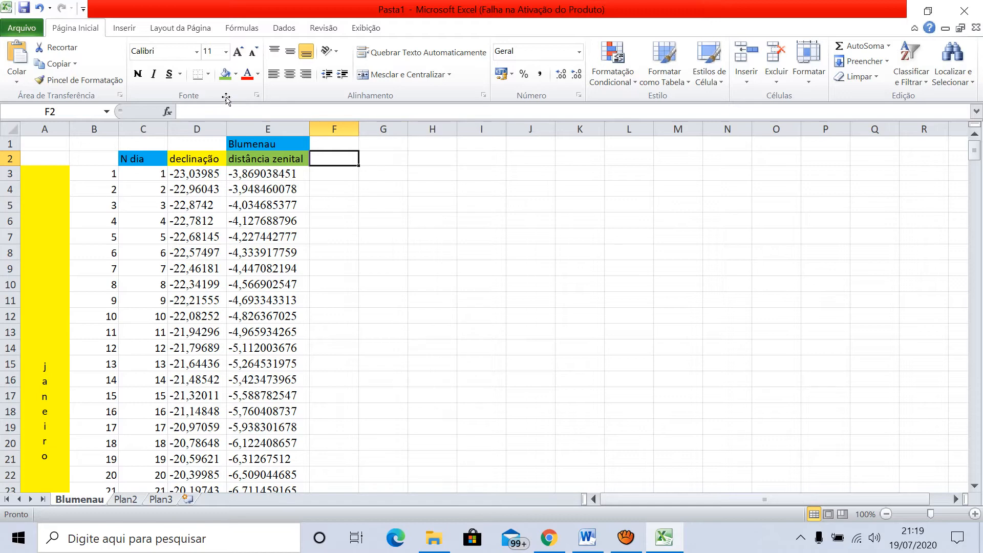
text(altu)
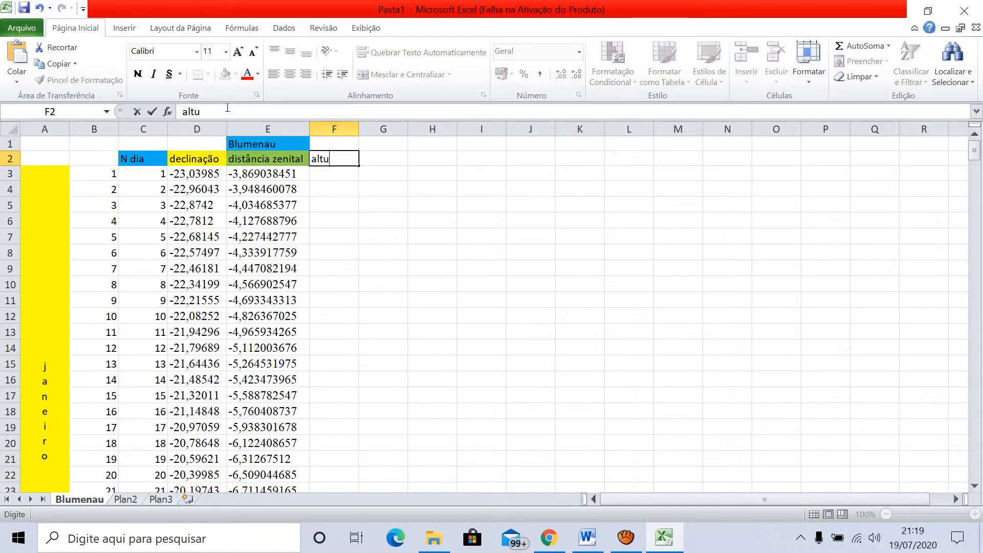
text(ra máxima d)
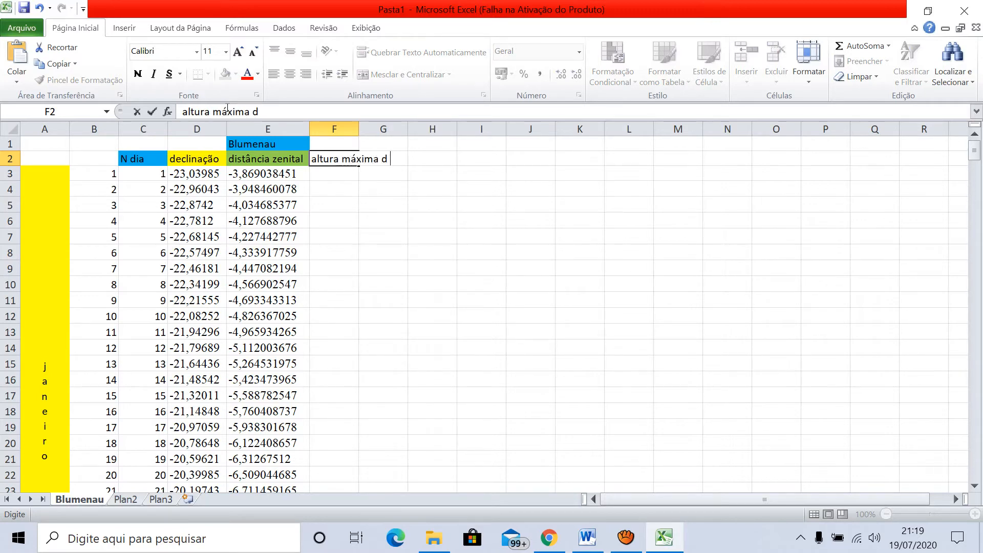
text(o sol)
key(Return)
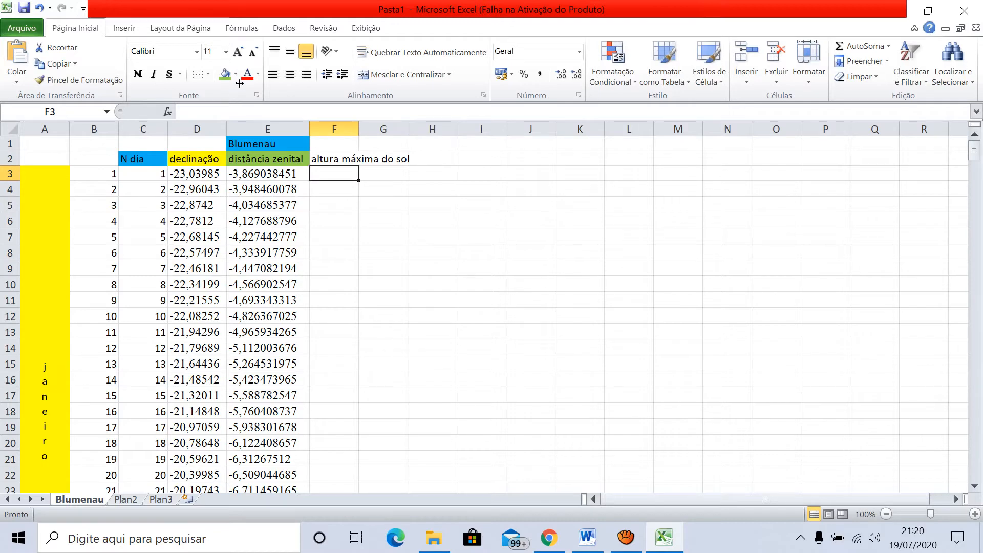
drag(359, 129, 389, 129)
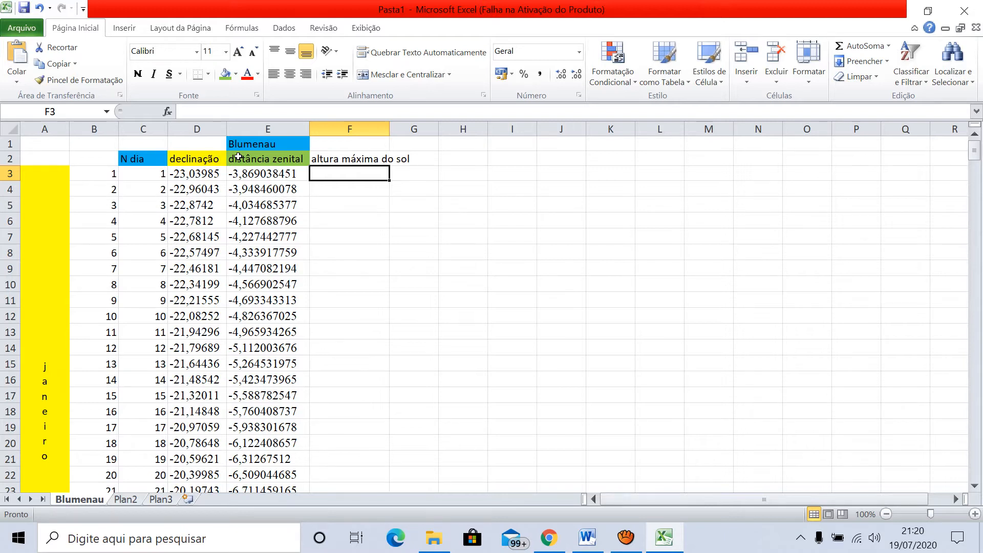
Switch to the Word document and copy the maximum solar height formula, =SE(E3<0;90+E3;90-E3)
key(alt+Tab)
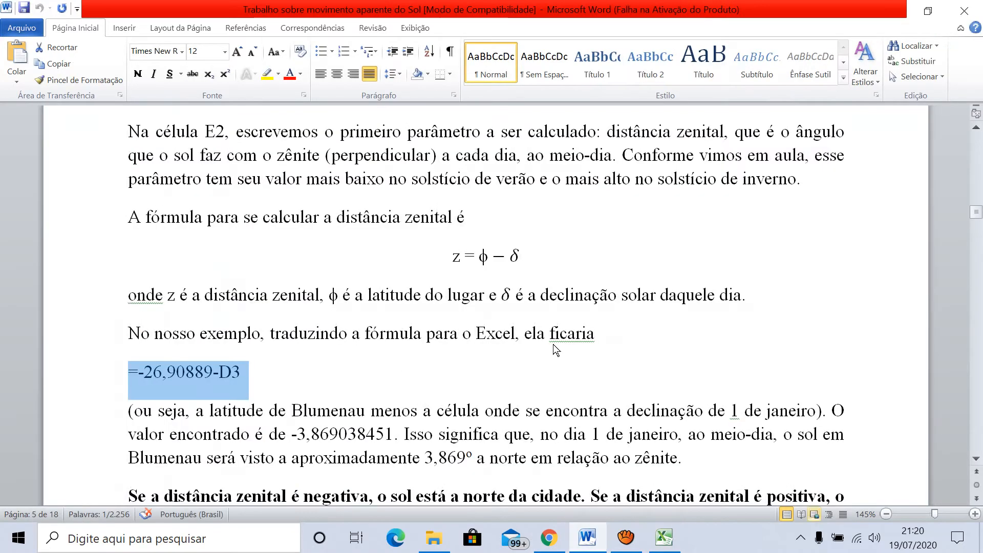
scroll(653, 304, down, 4)
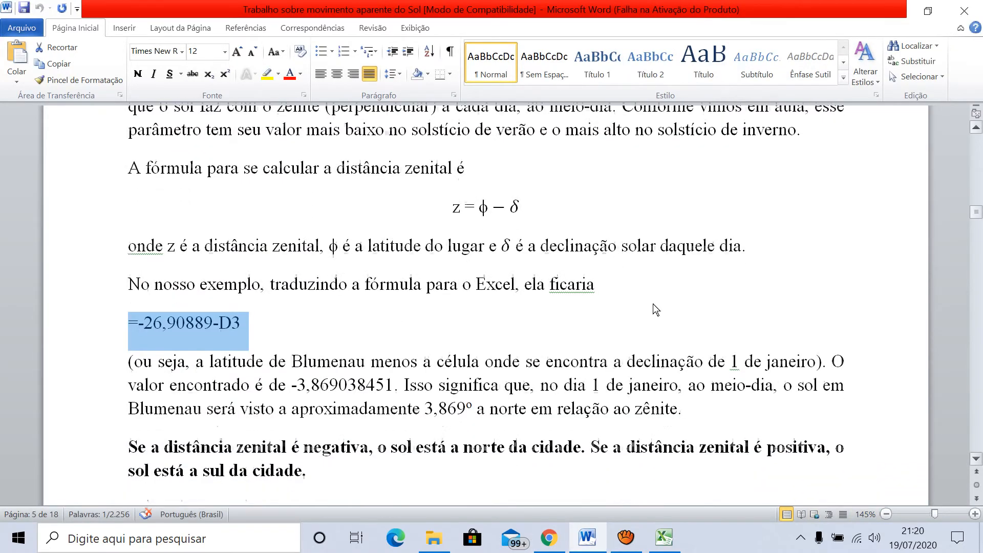
scroll(654, 287, down, 20)
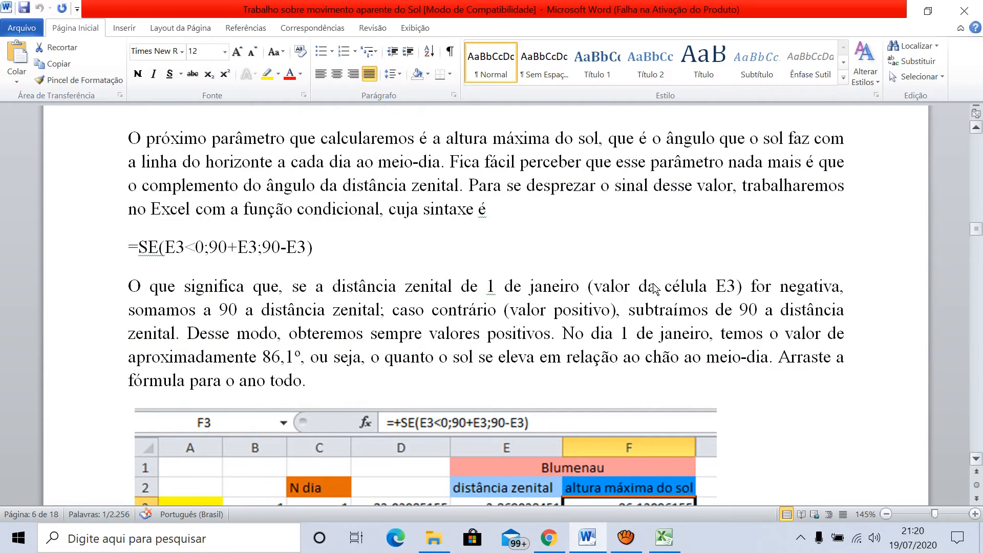
drag(323, 247, 128, 245)
key(ctrl+c)
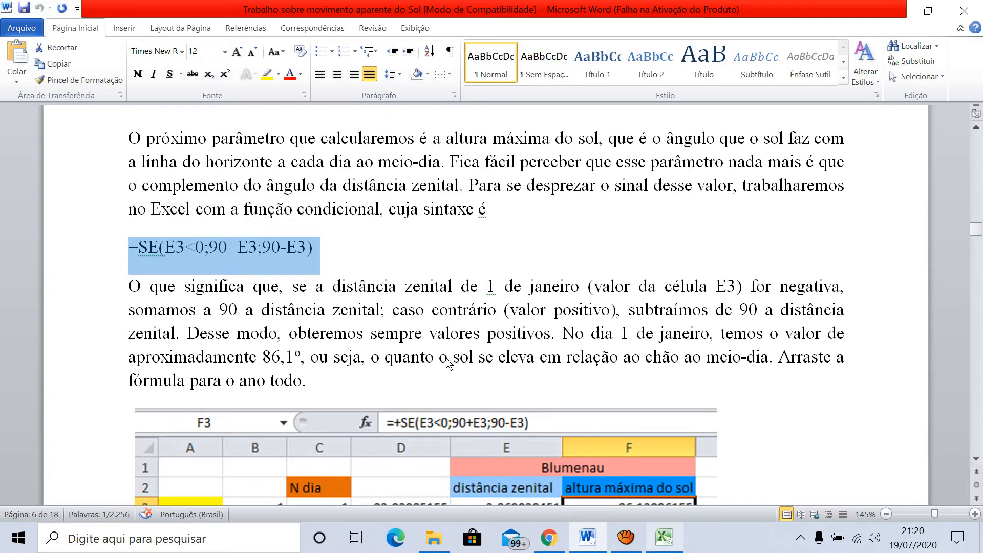
Switch back to Excel, paste =SE(E3<0;90+E3;90-E3) into F3 and fill it down to F367
key(alt+Tab)
key(ctrl+v)
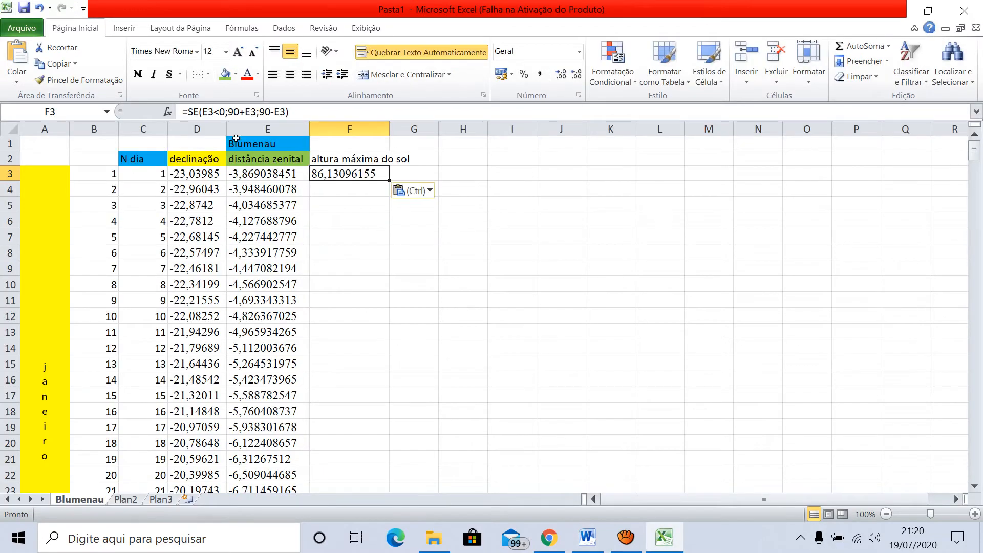
drag(389, 180, 265, 310)
drag(463, 335, 512, 335)
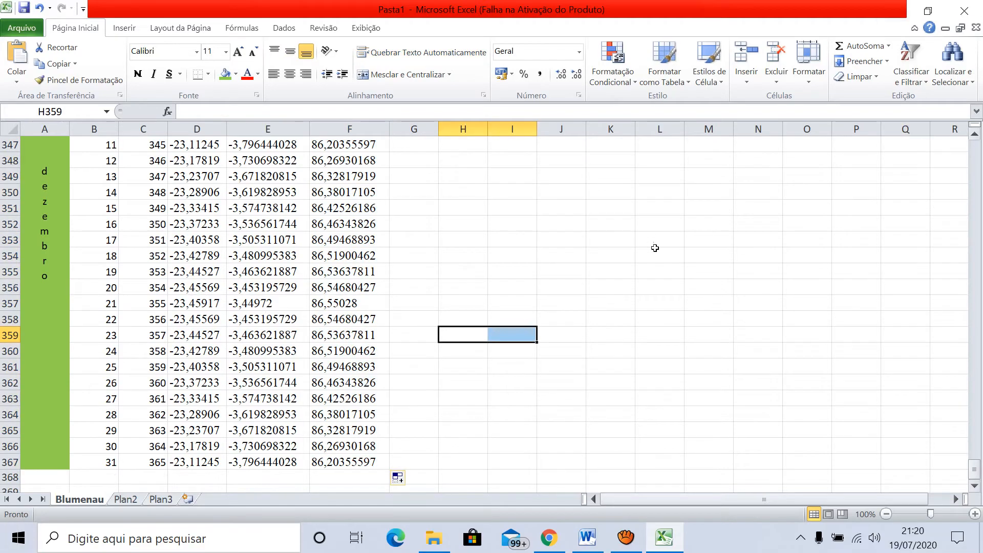
Examine the maximum solar height values in column F across the months from January to December
scroll(650, 299, up, 20)
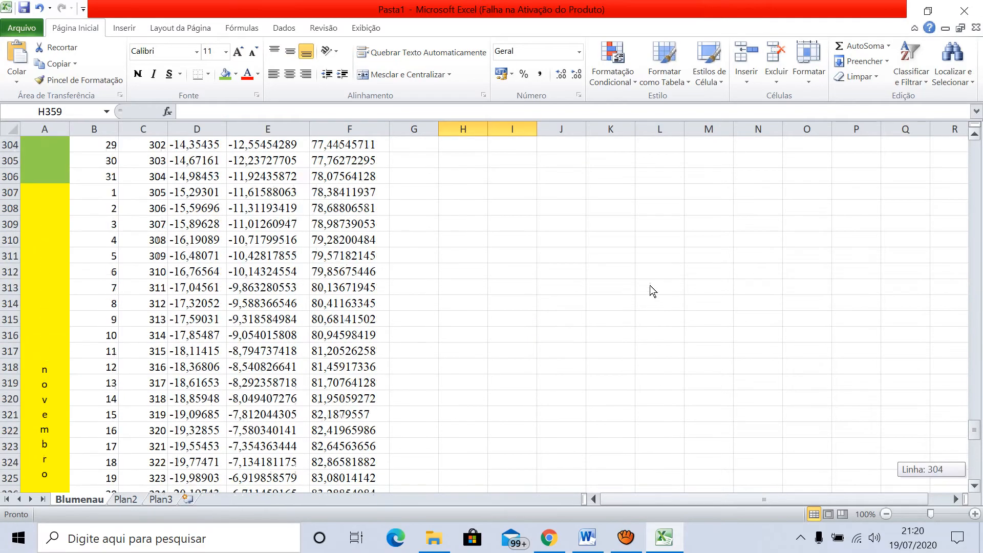
scroll(653, 271, down, 6)
scroll(655, 297, down, 20)
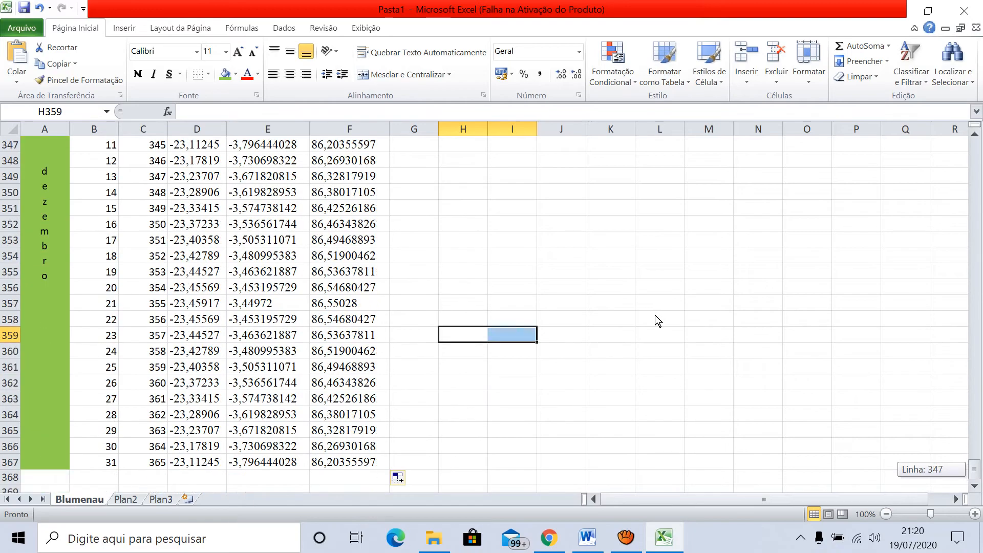
scroll(655, 316, up, 20)
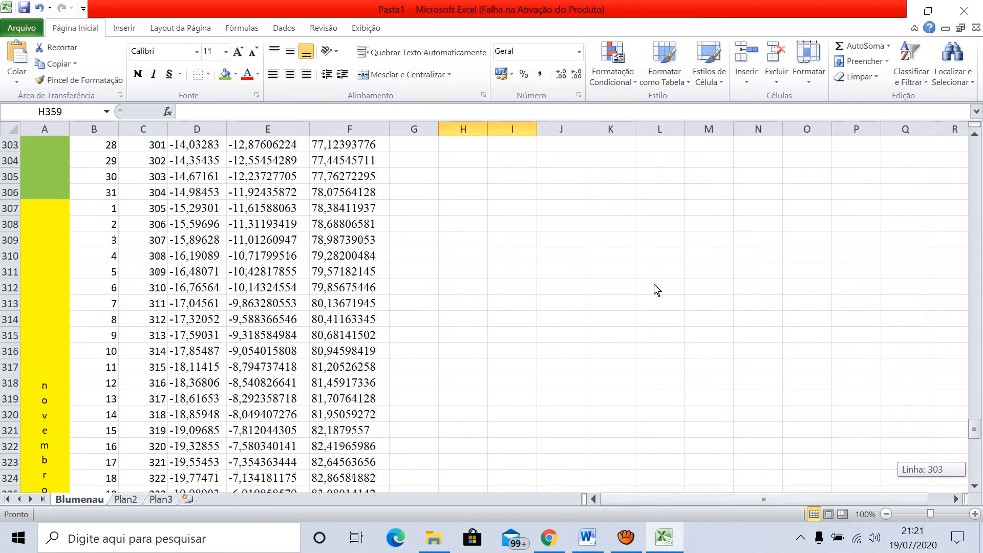
scroll(653, 193, up, 20)
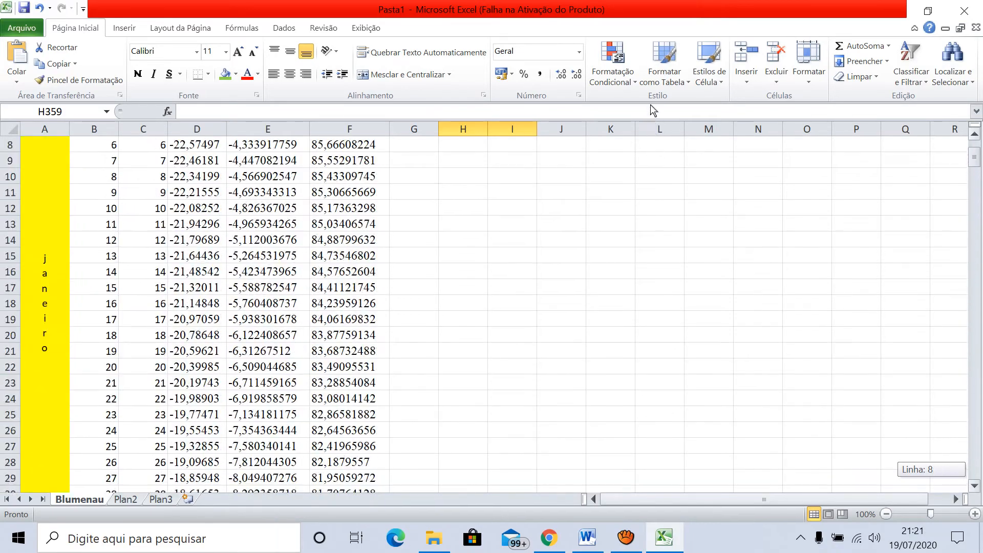
scroll(655, 139, down, 20)
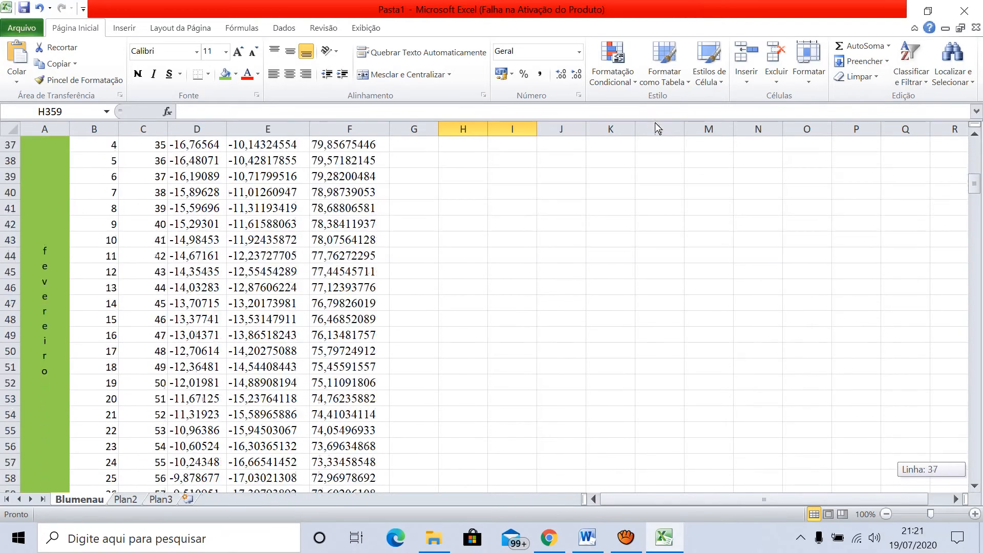
scroll(656, 149, down, 8)
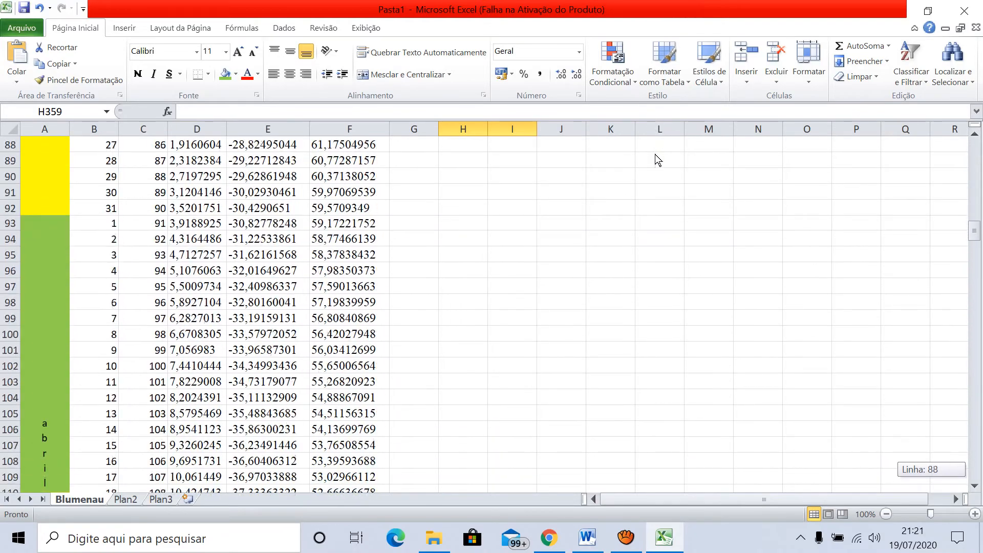
scroll(658, 166, down, 13)
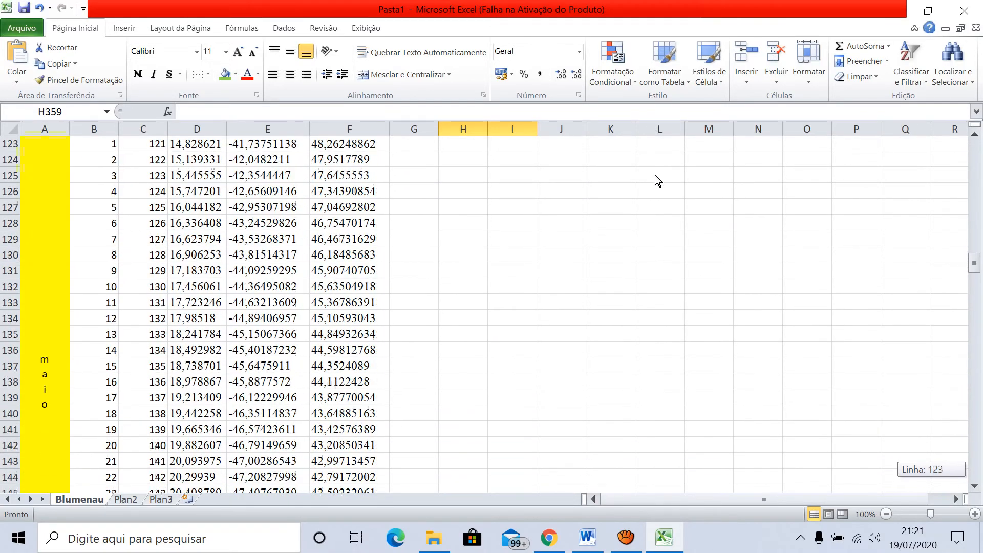
scroll(656, 189, down, 7)
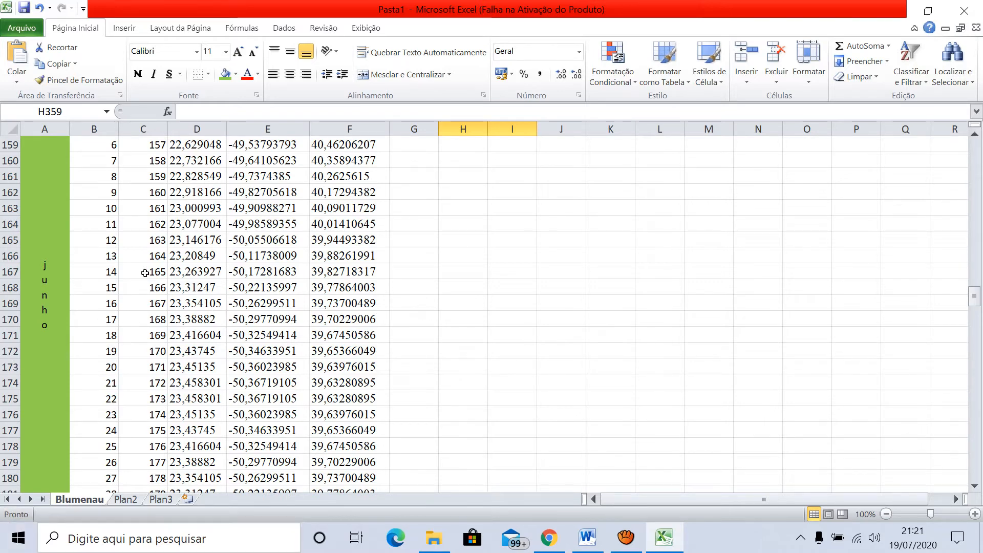
scroll(653, 221, down, 20)
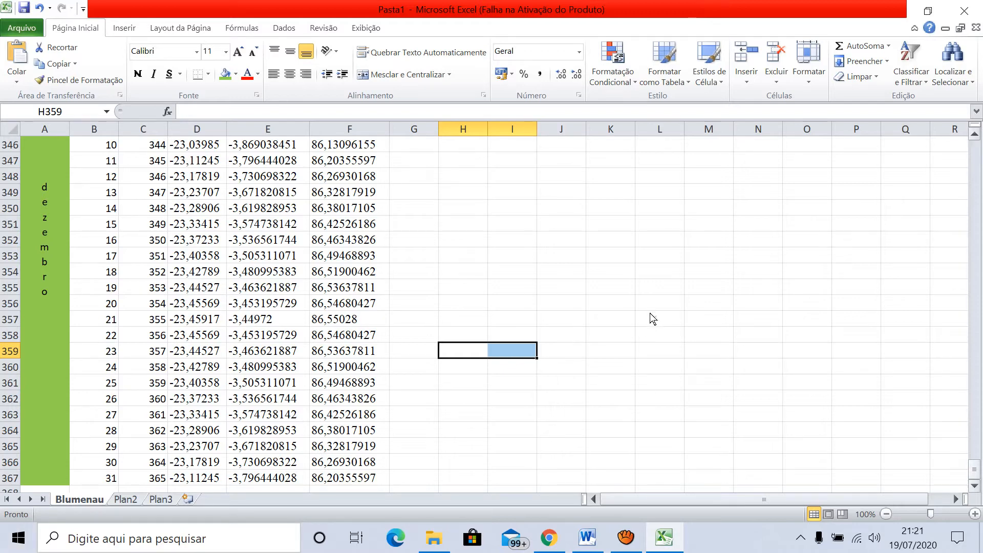
Fill the "altura máxima do sol" header in F2 with yellow
scroll(650, 313, up, 20)
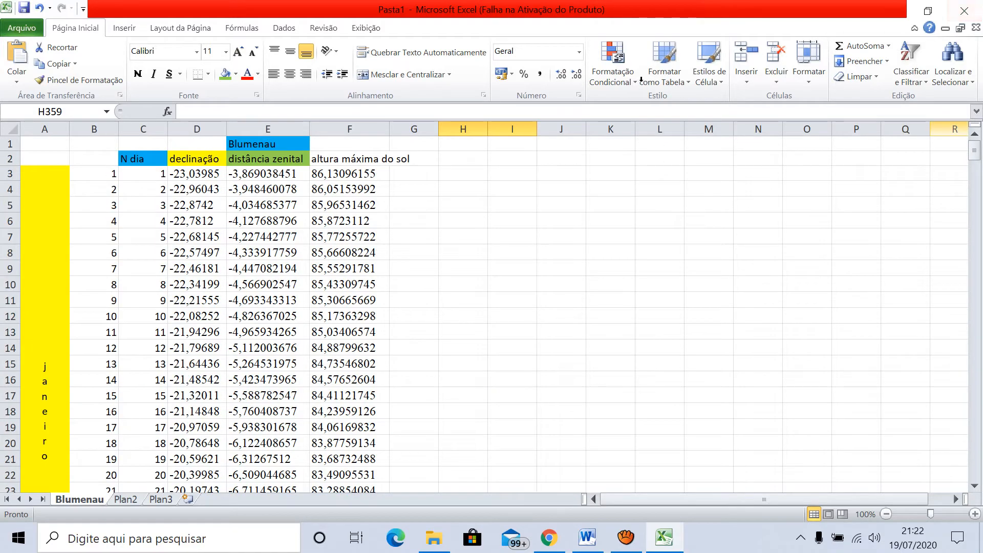
click(354, 159)
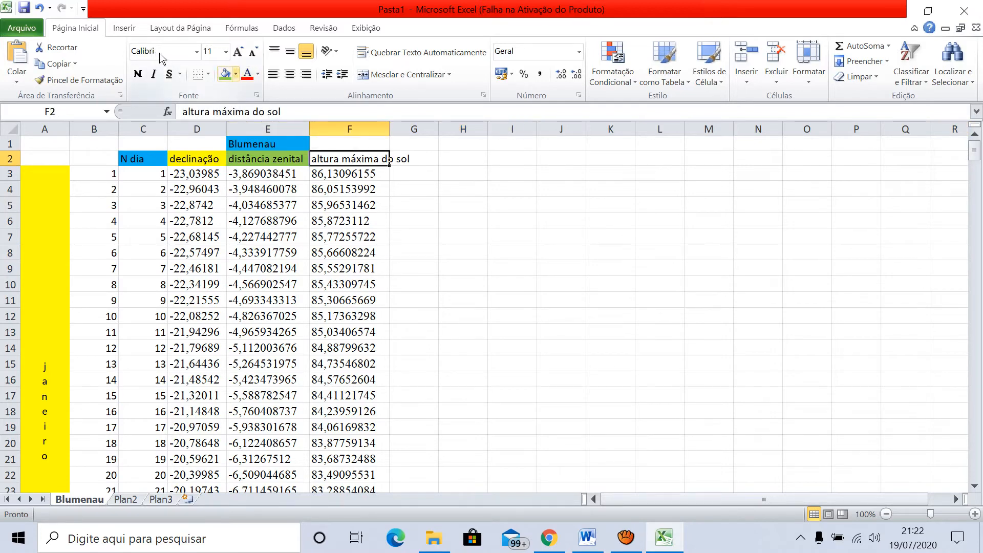
click(236, 75)
click(259, 179)
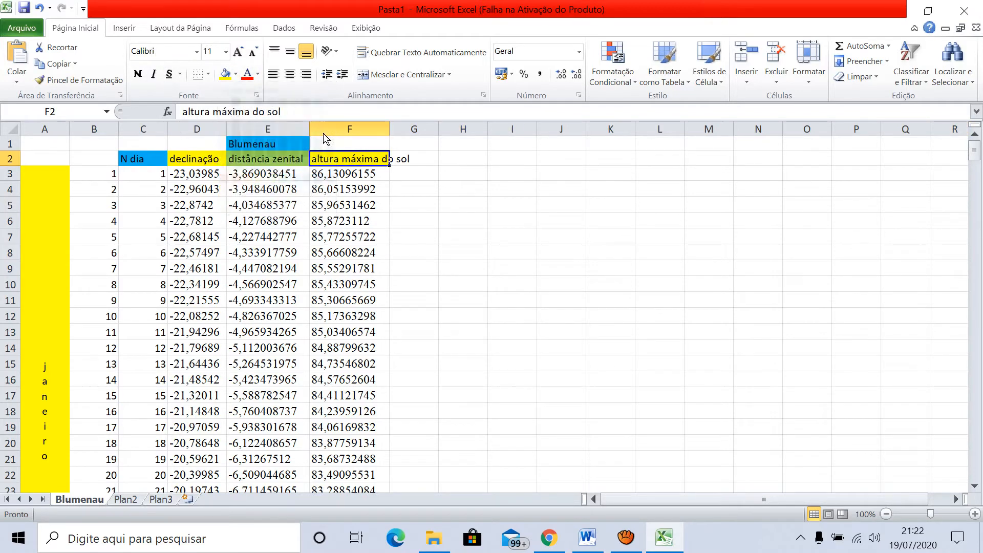
Enter the header "cosA" in cell G2
click(416, 158)
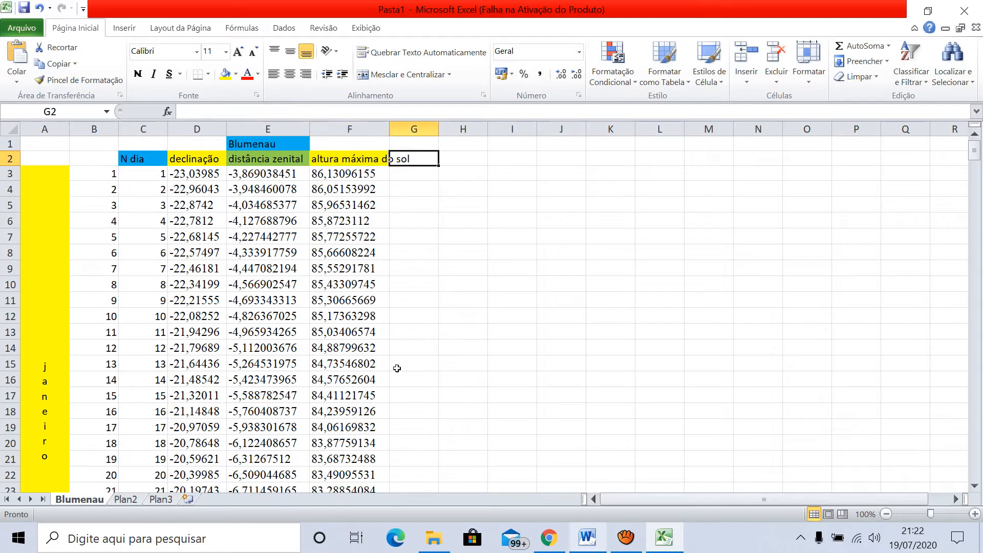
mouse_move(587, 538)
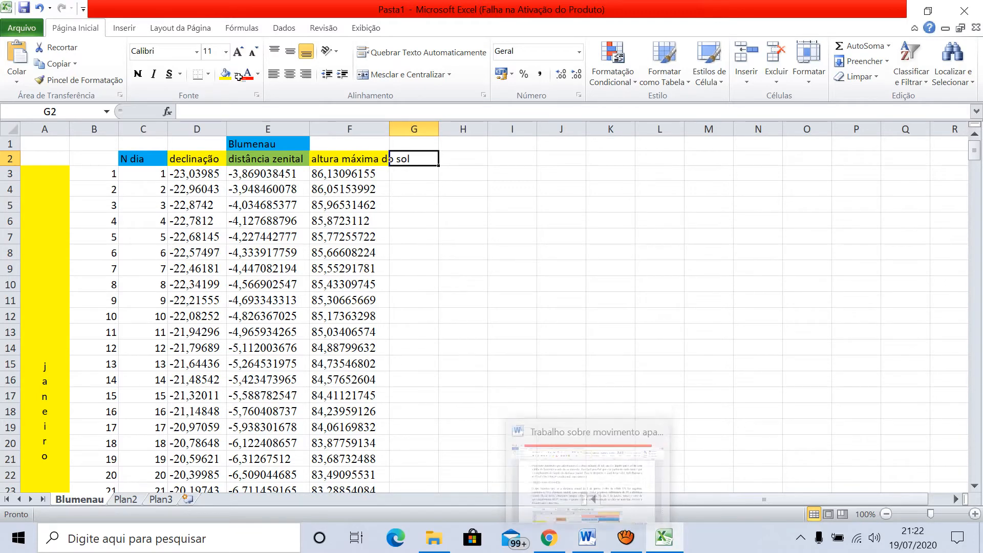
text(cos)
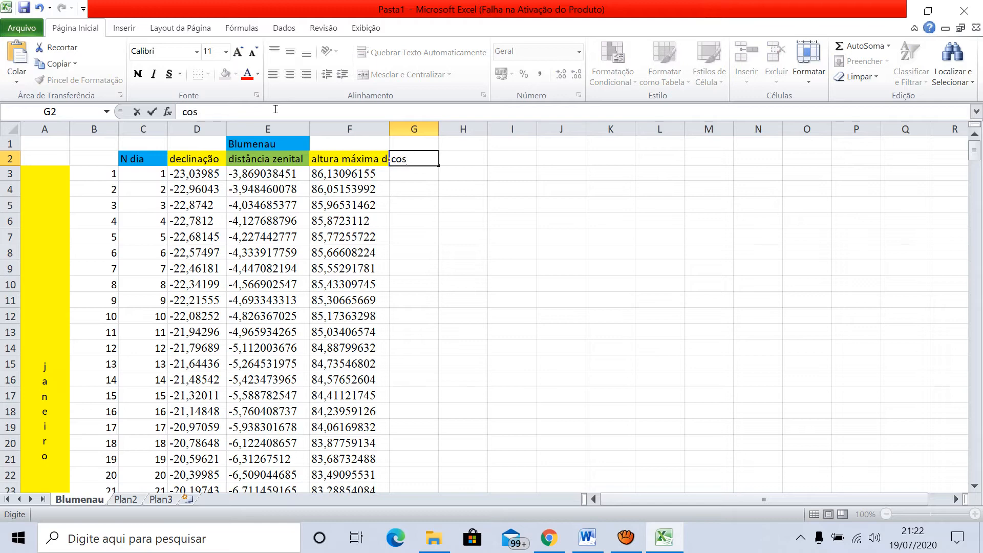
text(A)
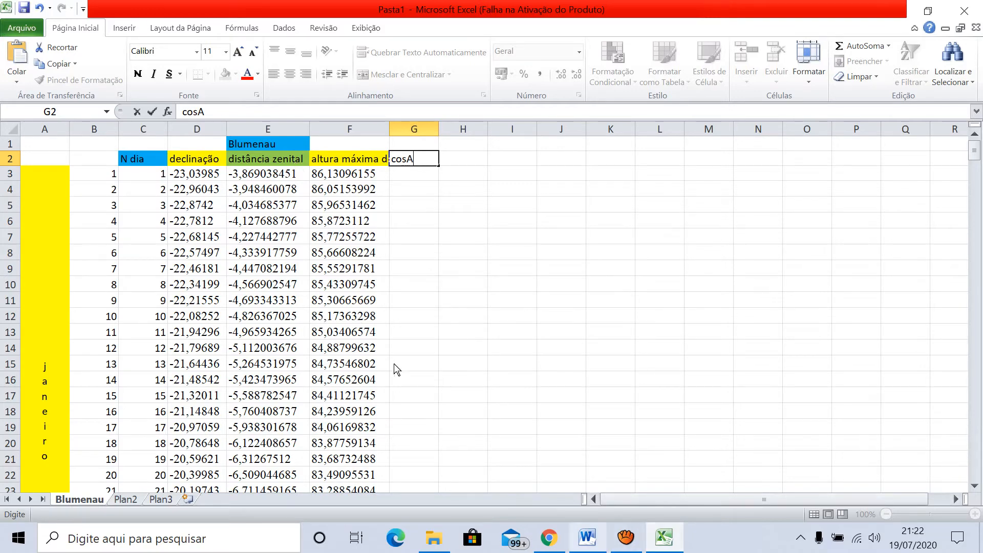
Switch to the Word document and copy the azimuth cosine formula for Blumenau, =(SEN(RADIANOS(D3)))*(1/COS(RADIANOS(-26,90889)))
key(alt+Tab)
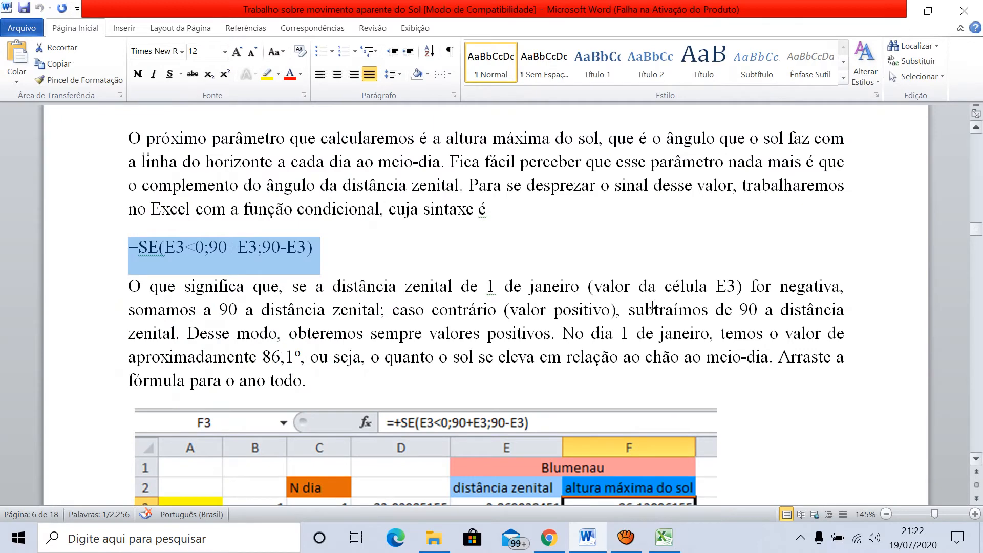
scroll(653, 307, down, 2)
scroll(653, 307, down, 11)
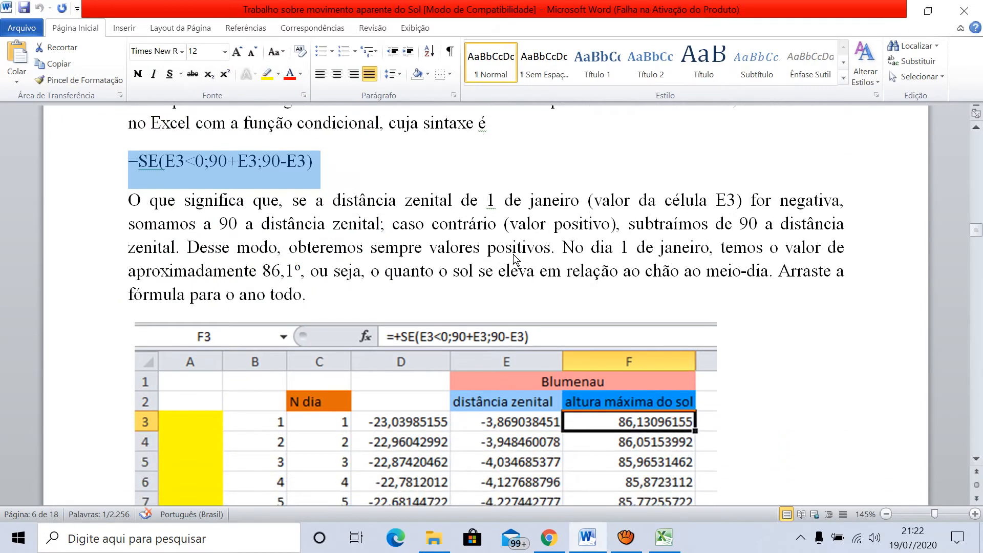
scroll(515, 258, down, 10)
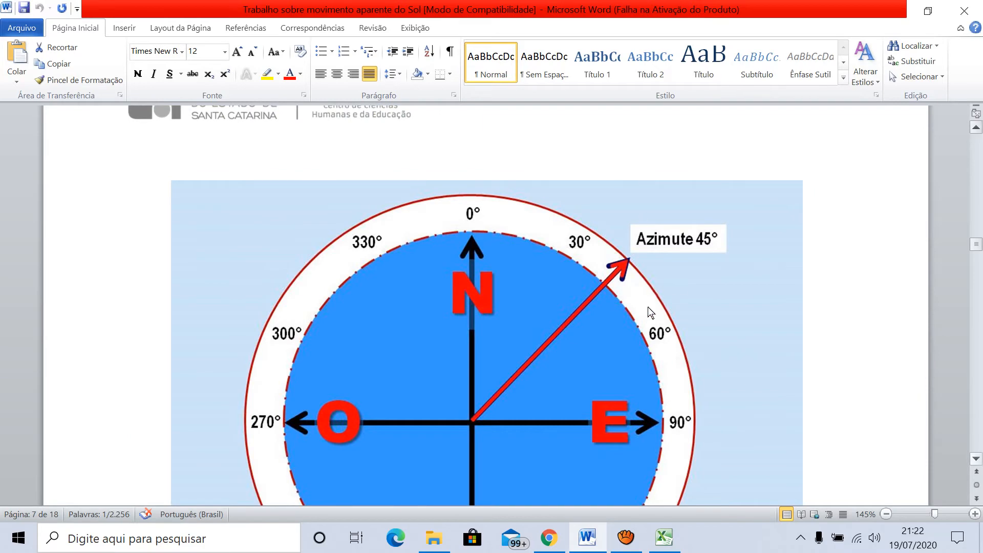
scroll(649, 306, down, 1)
scroll(654, 305, down, 4)
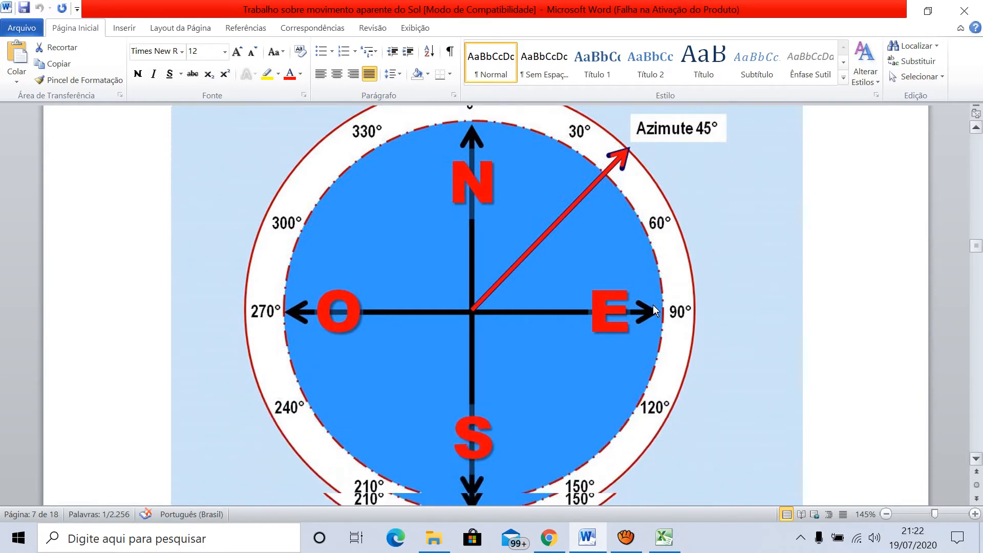
scroll(653, 305, down, 5)
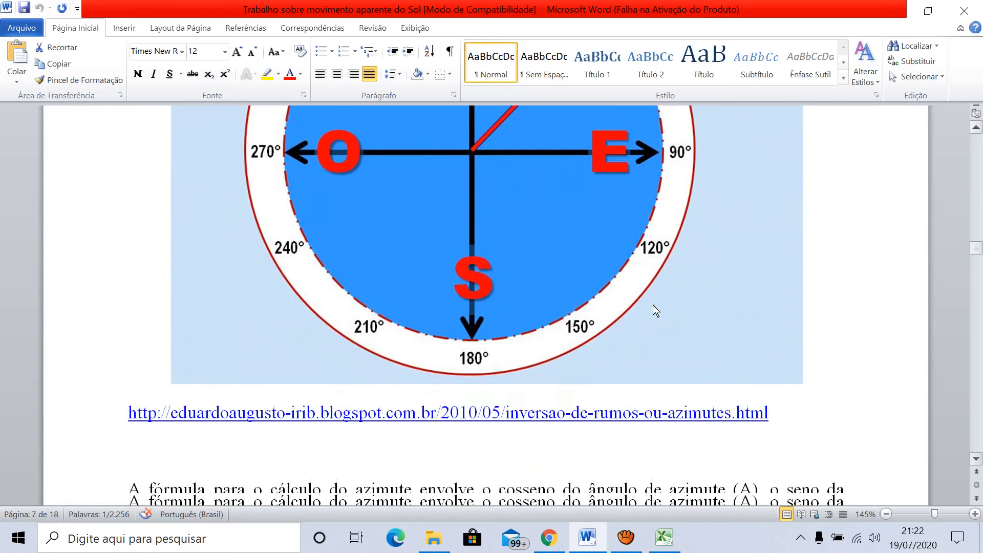
scroll(653, 306, down, 5)
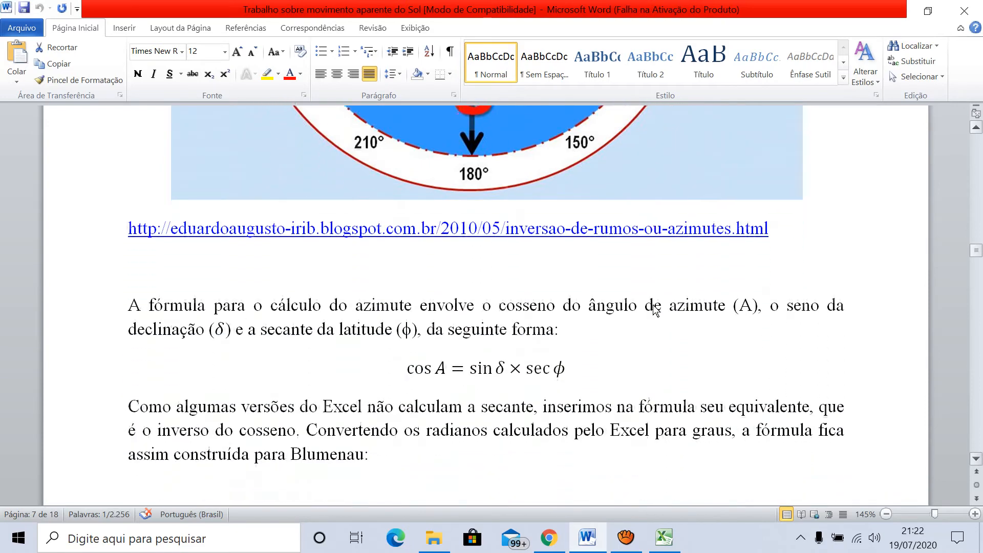
scroll(653, 305, down, 1)
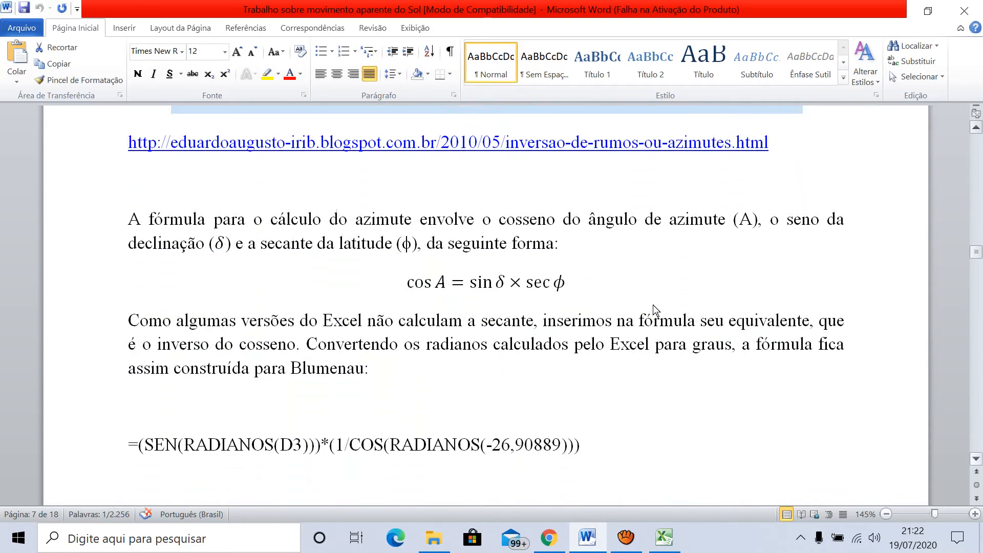
drag(406, 300, 87, 302)
key(ctrl+c)
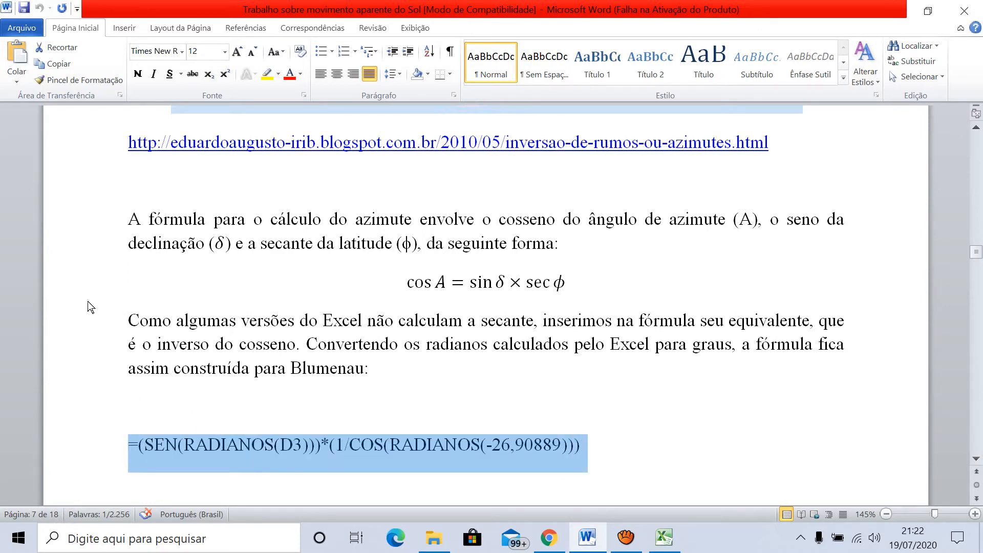
Switch back to Excel, paste =(SEN(RADIANOS(D3)))*(1/COS(RADIANOS(-26,90889))) into G3 and fill it down to G367
click(664, 538)
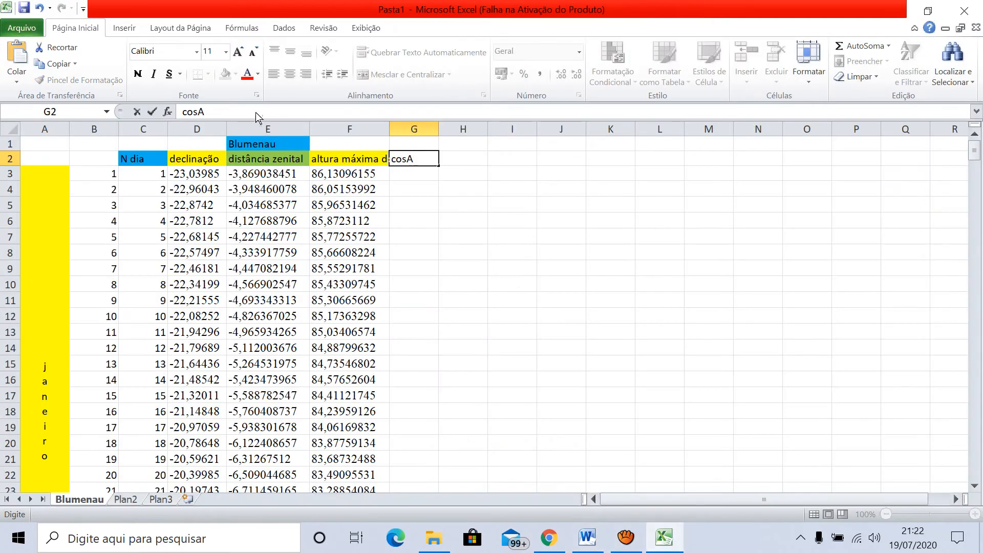
key(Return)
key(ctrl+v)
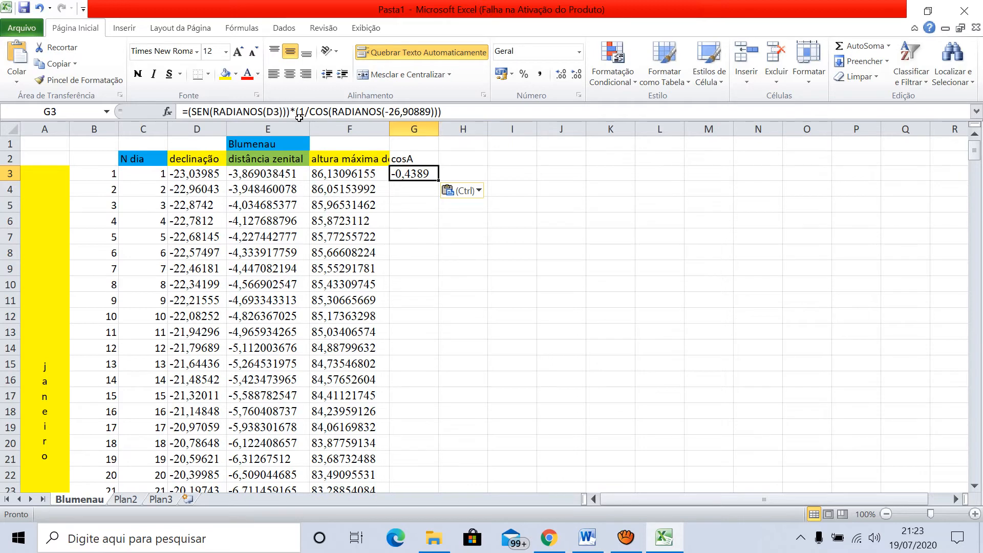
key(Return)
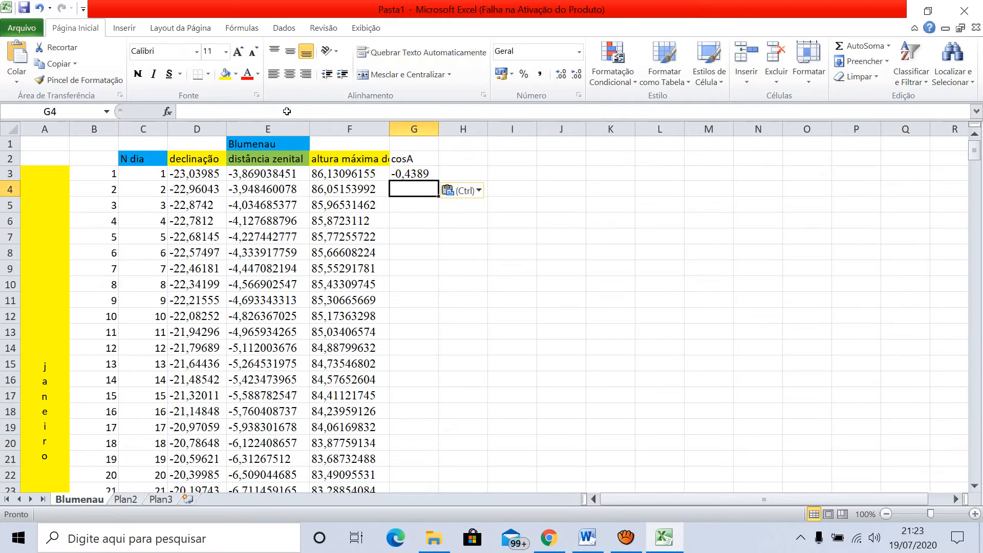
key(Up)
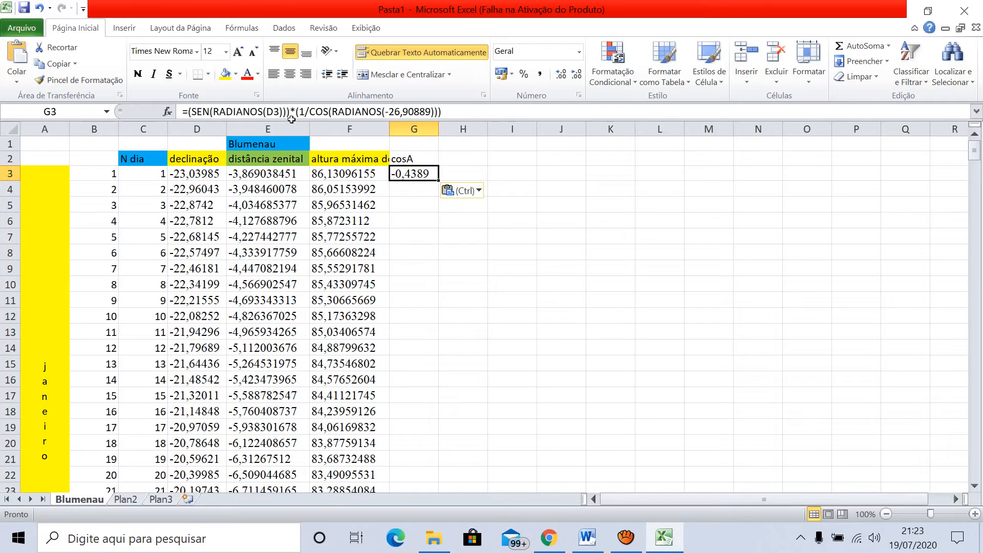
drag(439, 181, 414, 467)
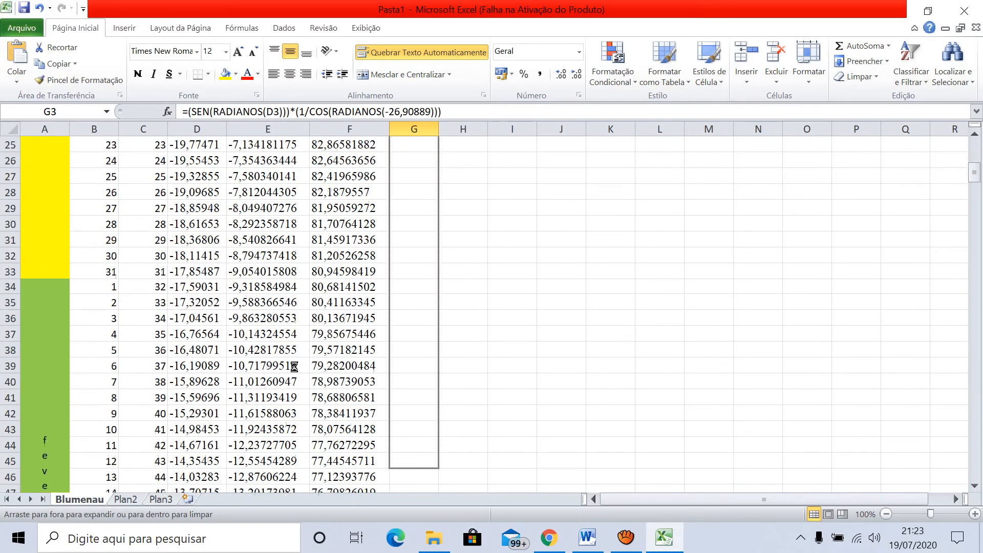
drag(414, 515, 414, 515)
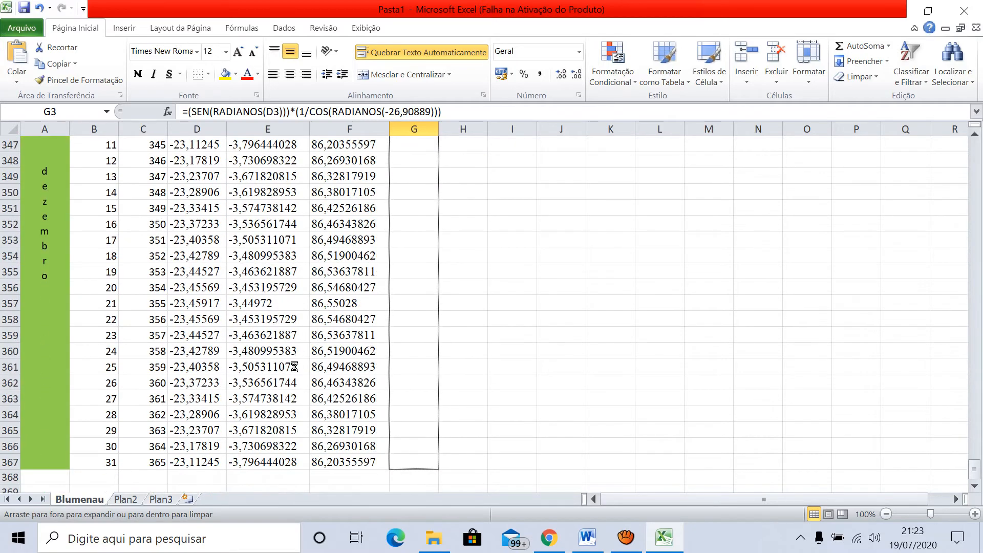
click(561, 366)
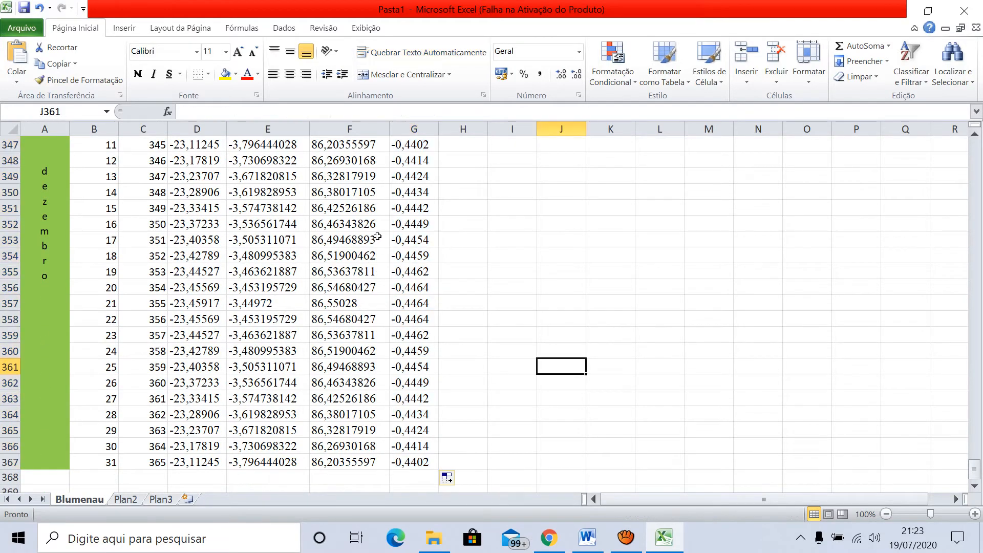
Fill the "cosA" header in G2 with light green
scroll(377, 237, up, 20)
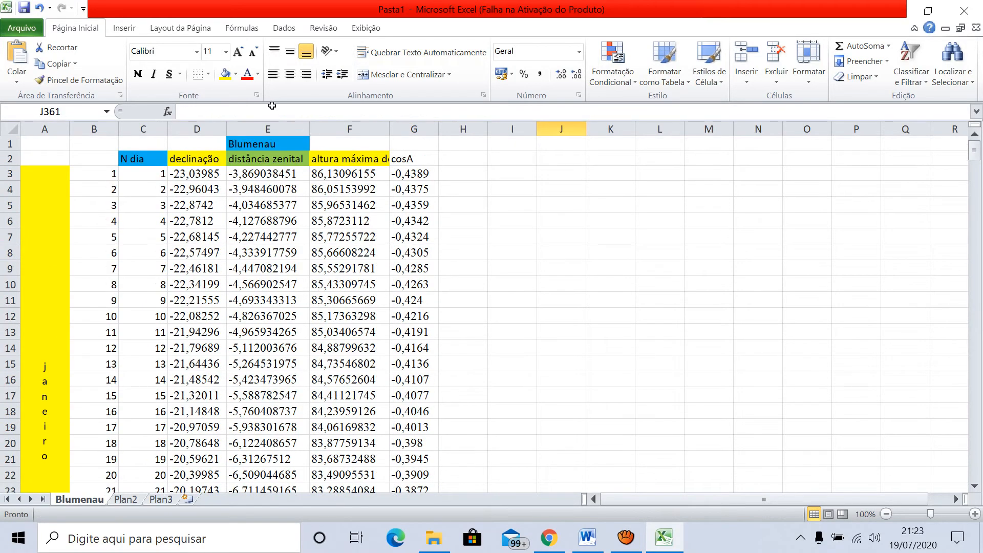
click(414, 158)
click(235, 74)
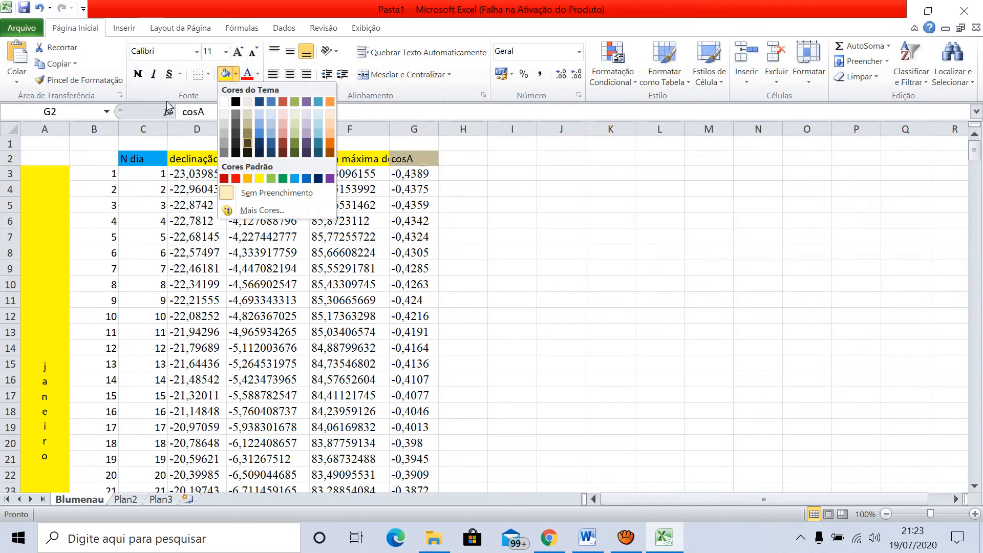
click(271, 178)
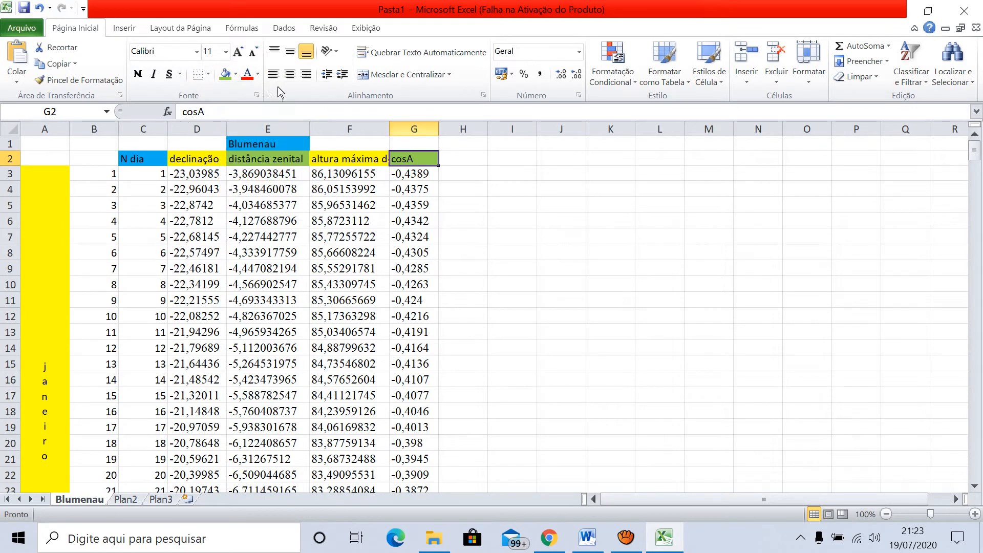
Enter the header "azimute nascente" in cell H2
key(Right)
text(a)
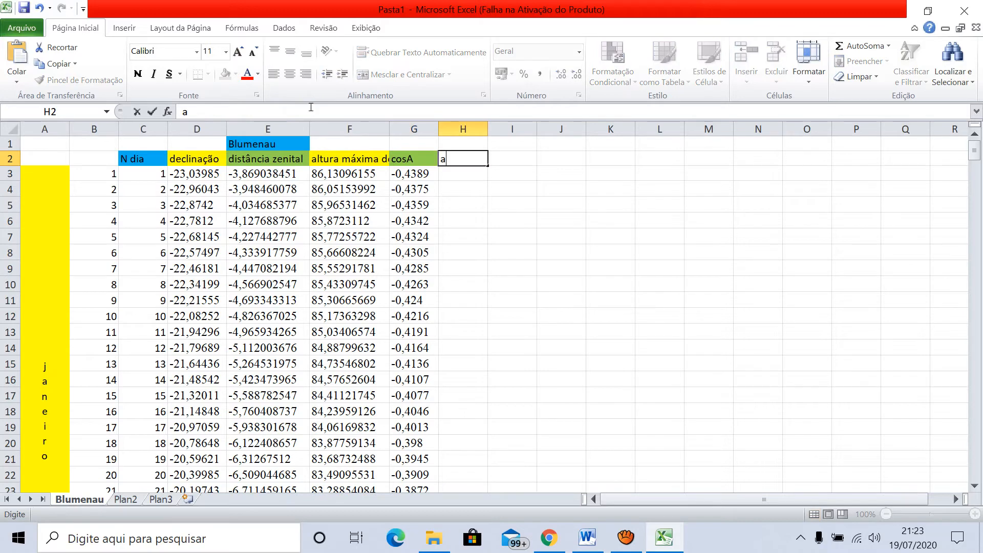
text(zimute nascente)
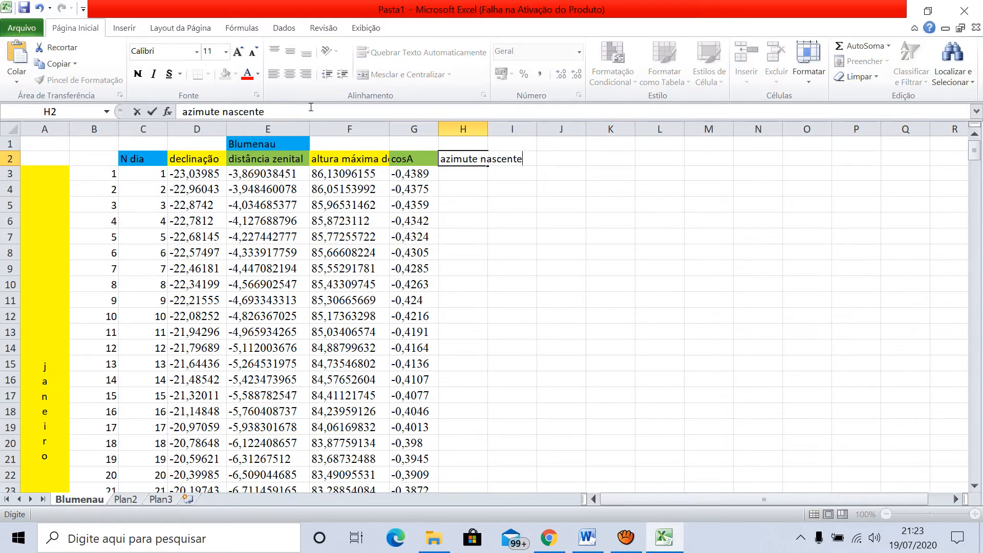
key(Return)
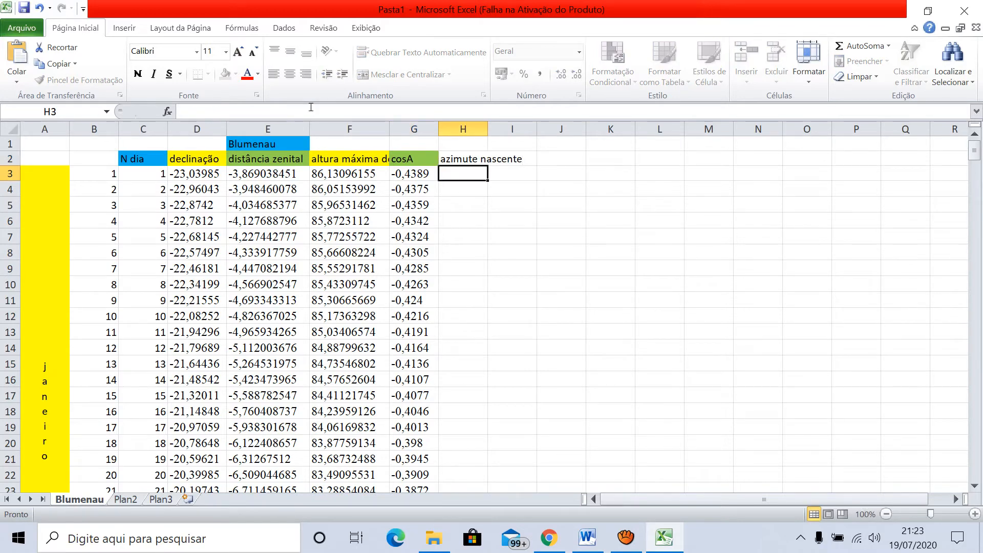
Fill the "azimute nascente" header in H2 with yellow and widen column H slightly
key(Up)
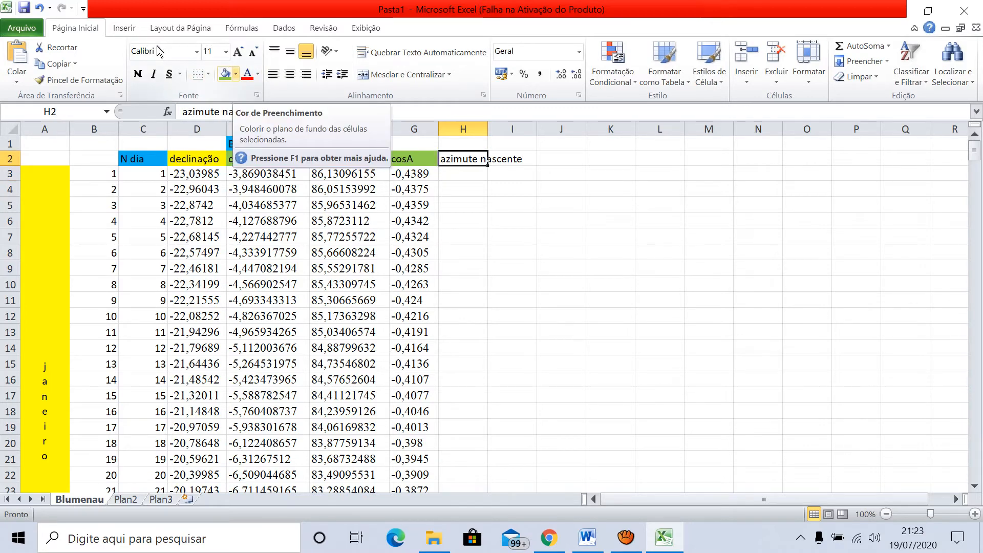
click(236, 75)
click(260, 179)
click(174, 118)
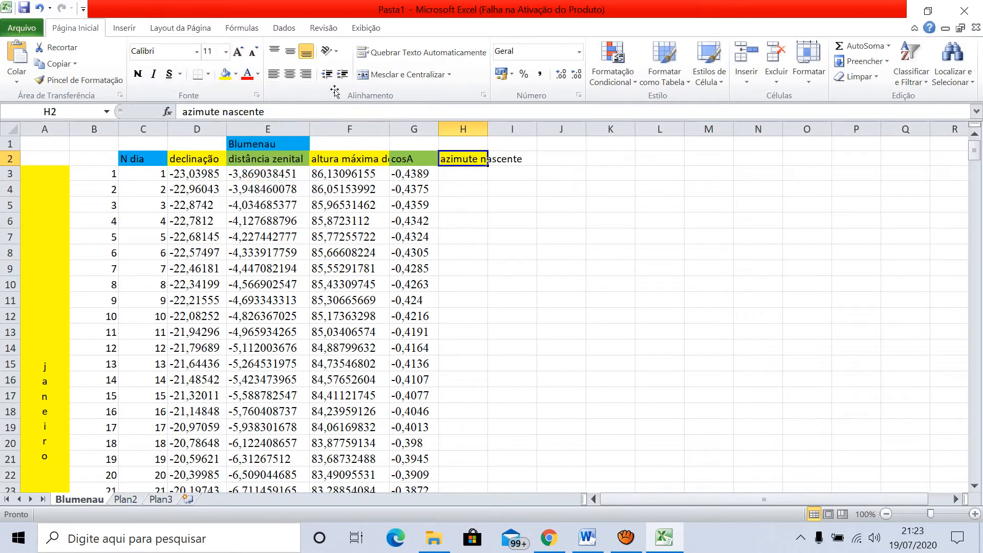
drag(488, 129, 512, 129)
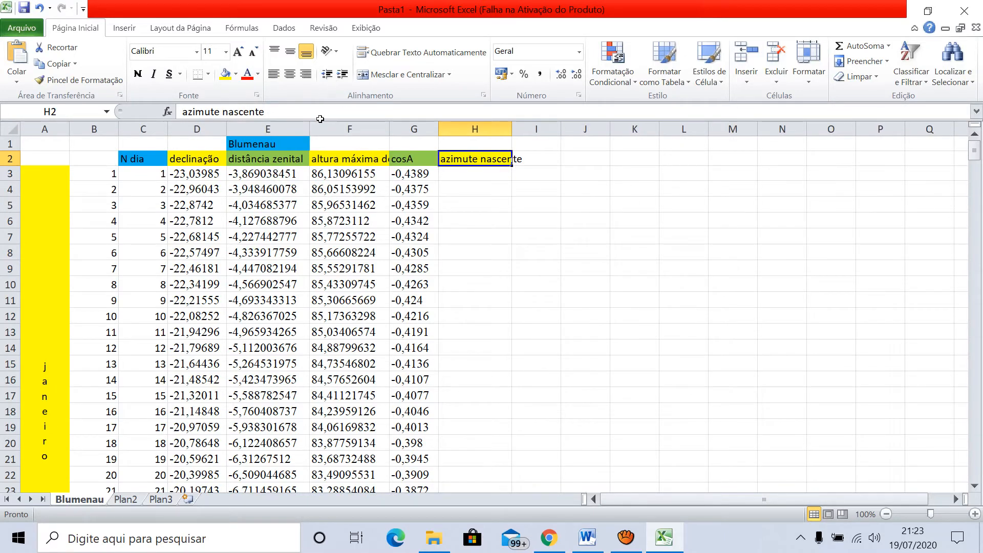
key(Return)
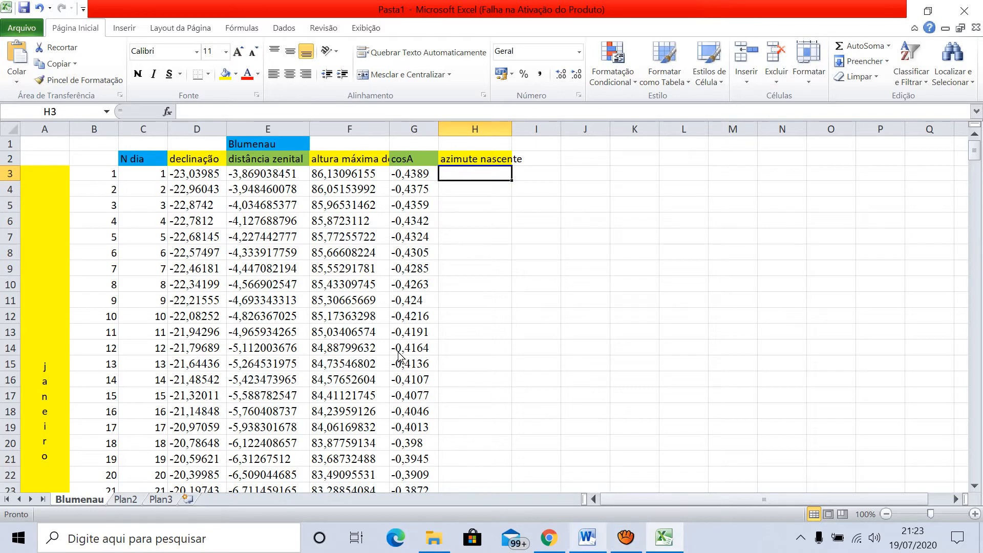
Switch to the Word document and copy the azimuth angle formula for Blumenau, =GRAUS(ACOS(G3))
key(alt+Tab)
scroll(650, 303, down, 3)
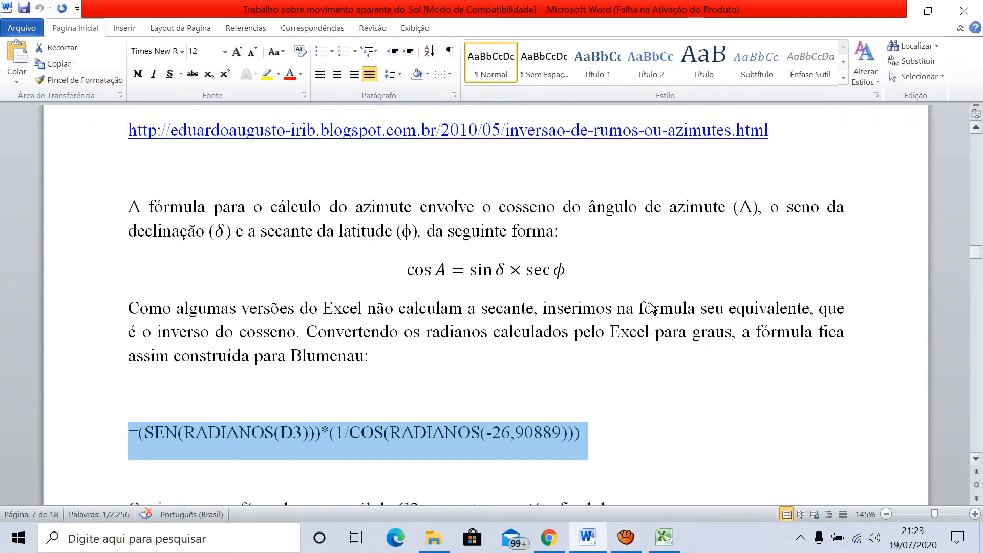
scroll(650, 303, down, 3)
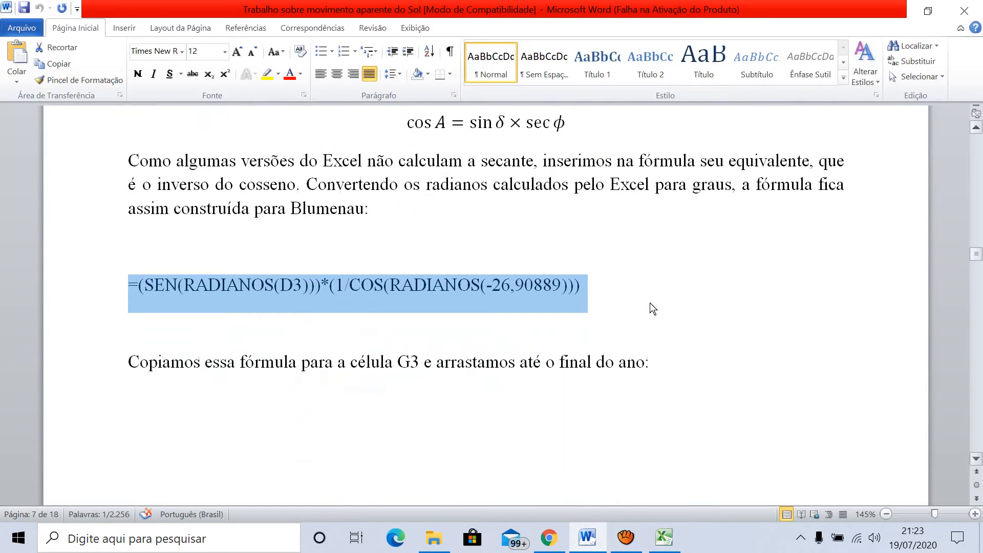
scroll(539, 250, down, 20)
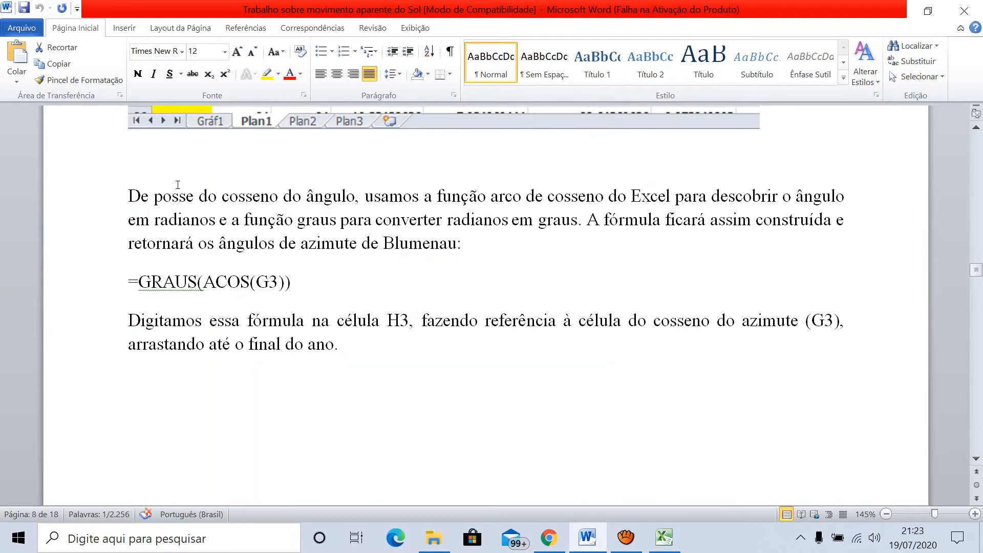
drag(294, 280, 133, 273)
key(ctrl+c)
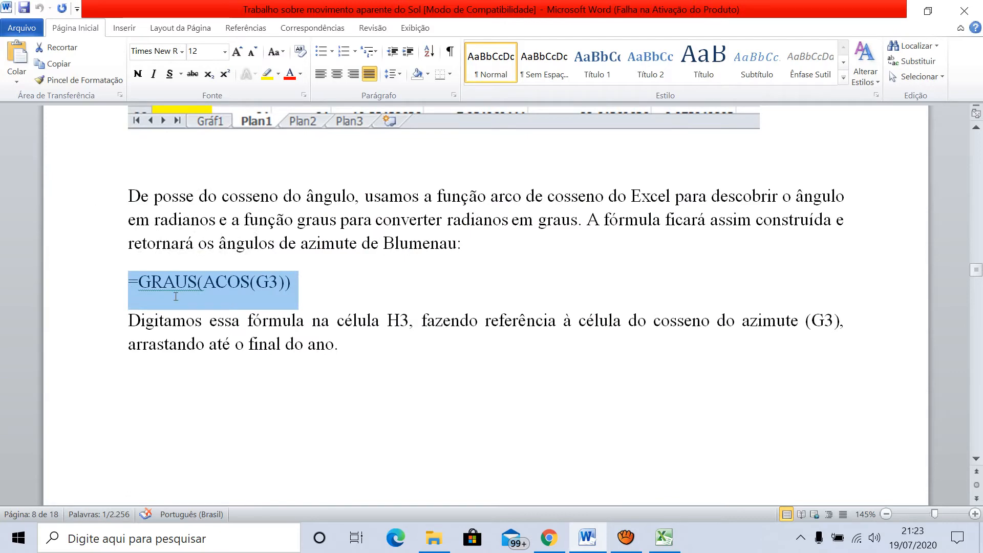
Switch back to Excel, paste =GRAUS(ACOS(G3)) into H3 and fill it down to H367
key(alt+Tab)
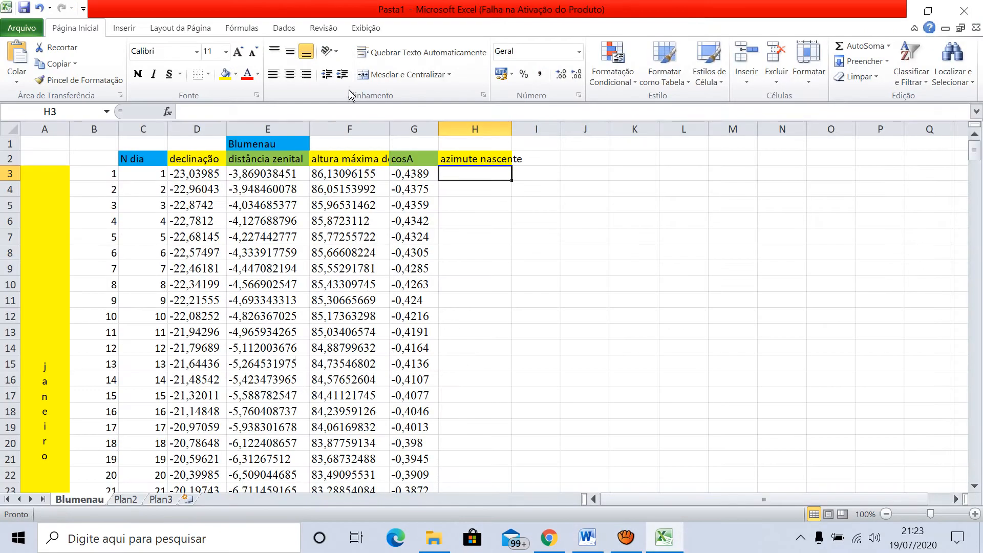
key(ctrl+v)
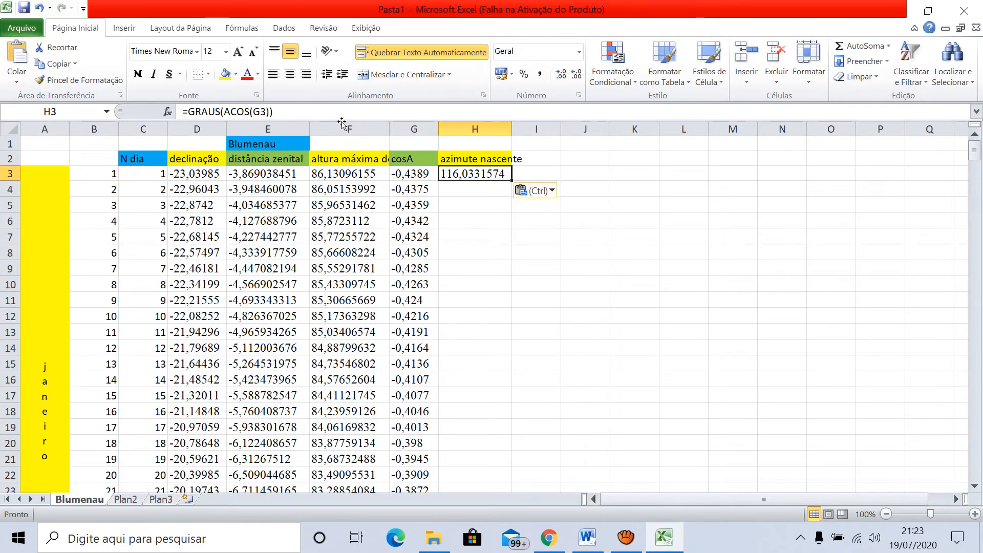
mouse_move(512, 181)
mouse_down()
mouse_move(512, 366)
mouse_move(534, 552)
mouse_up()
drag(356, 369, 334, 318)
scroll(436, 184, up, 20)
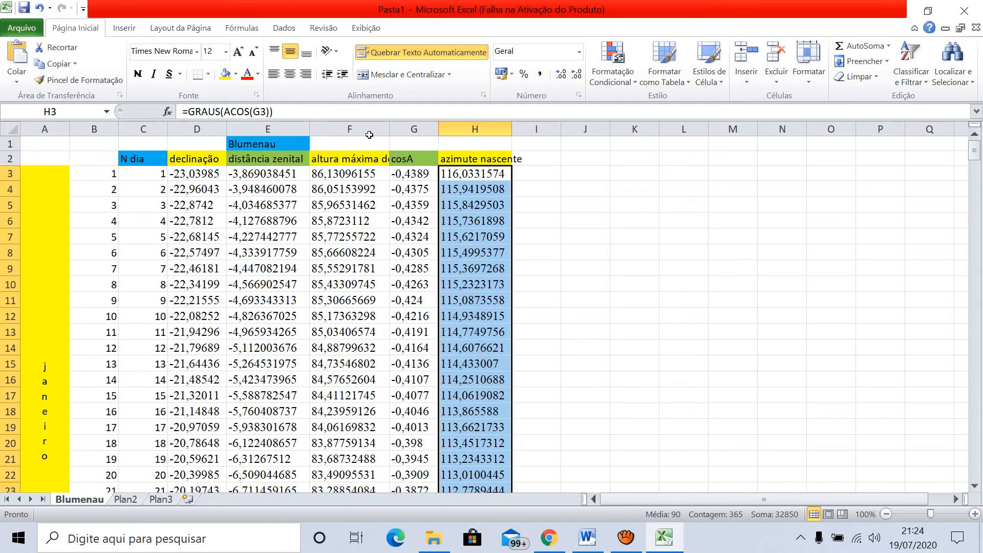
click(553, 203)
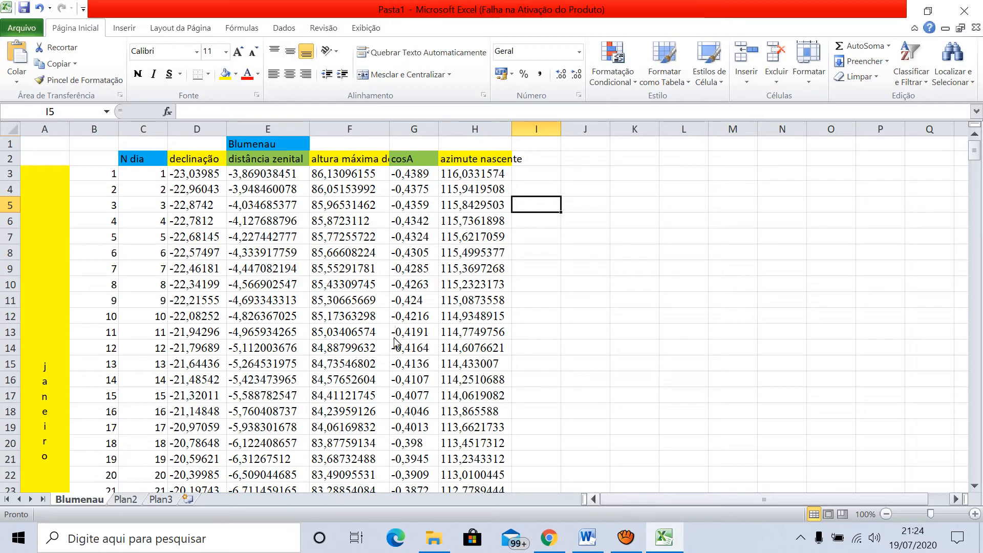
Switch to the Word document and examine the compass diagram that illustrates azimuth angles
click(588, 538)
scroll(499, 156, up, 5)
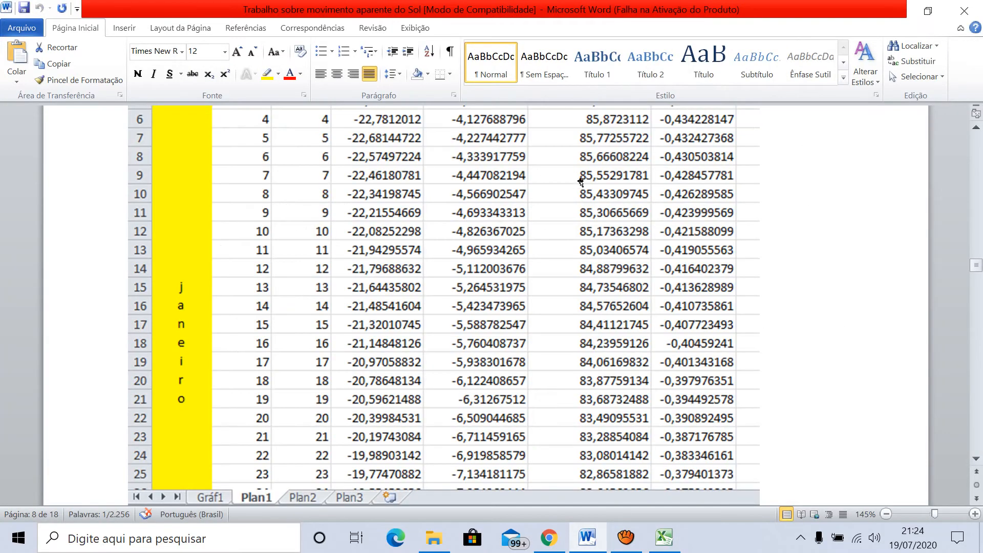
scroll(581, 180, down, 5)
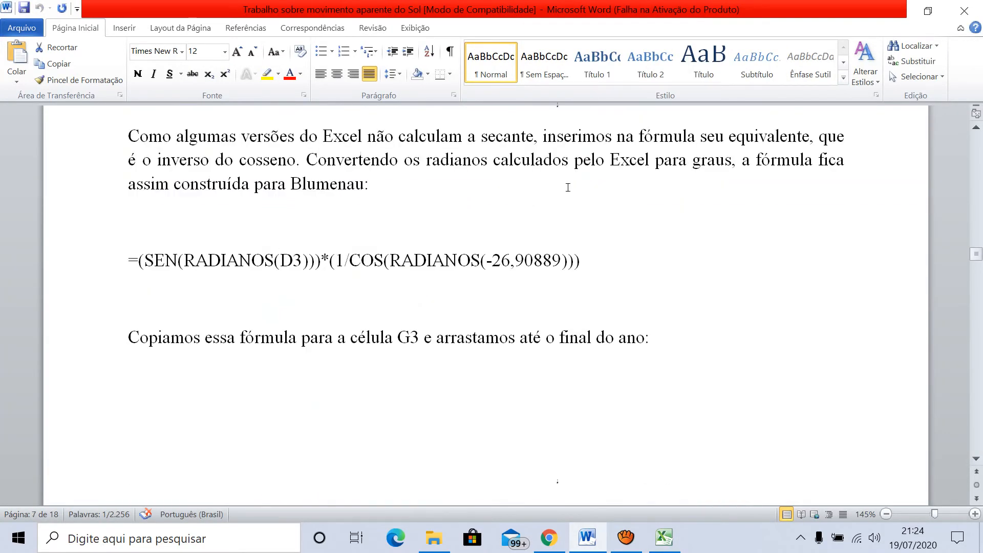
scroll(568, 187, up, 5)
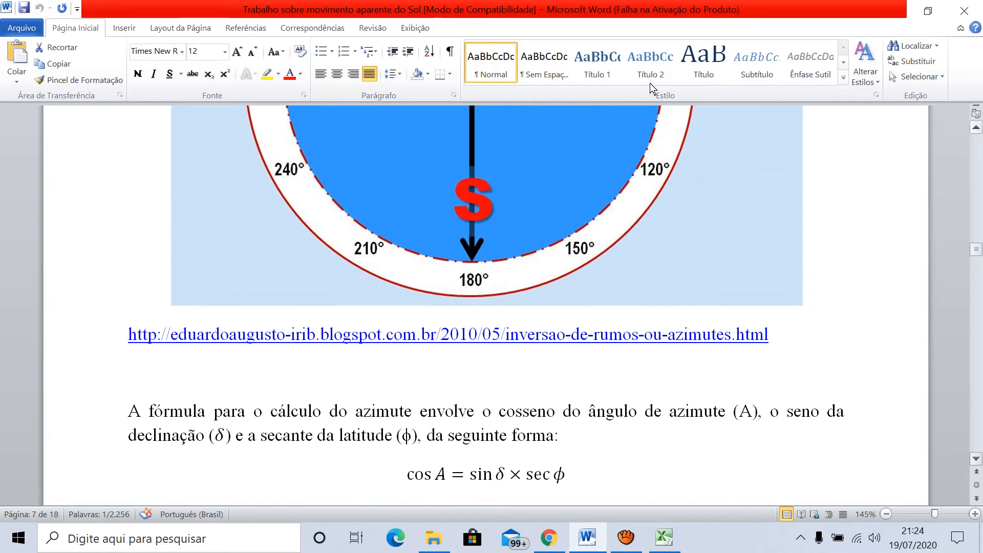
scroll(650, 83, up, 3)
scroll(650, 83, up, 3)
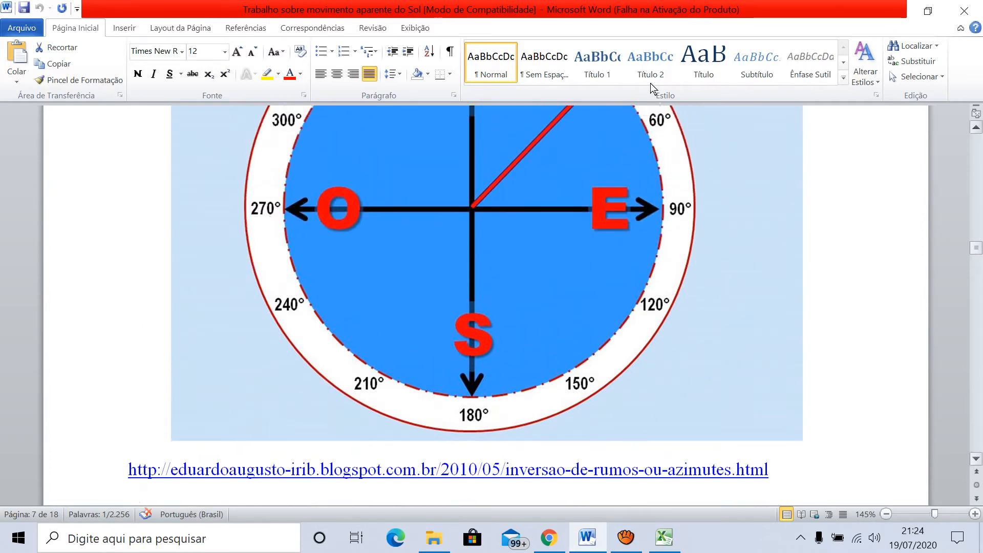
scroll(651, 83, up, 1)
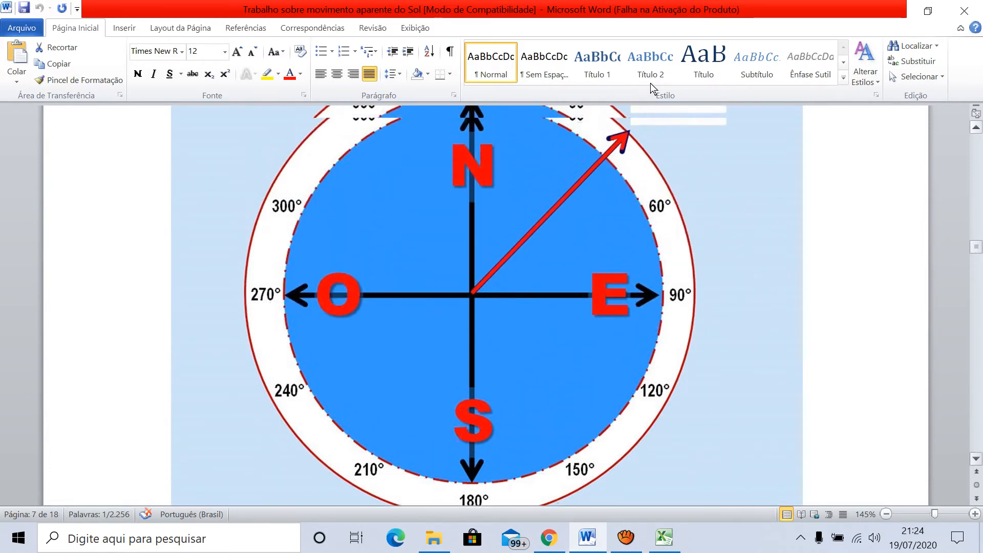
scroll(651, 83, up, 1)
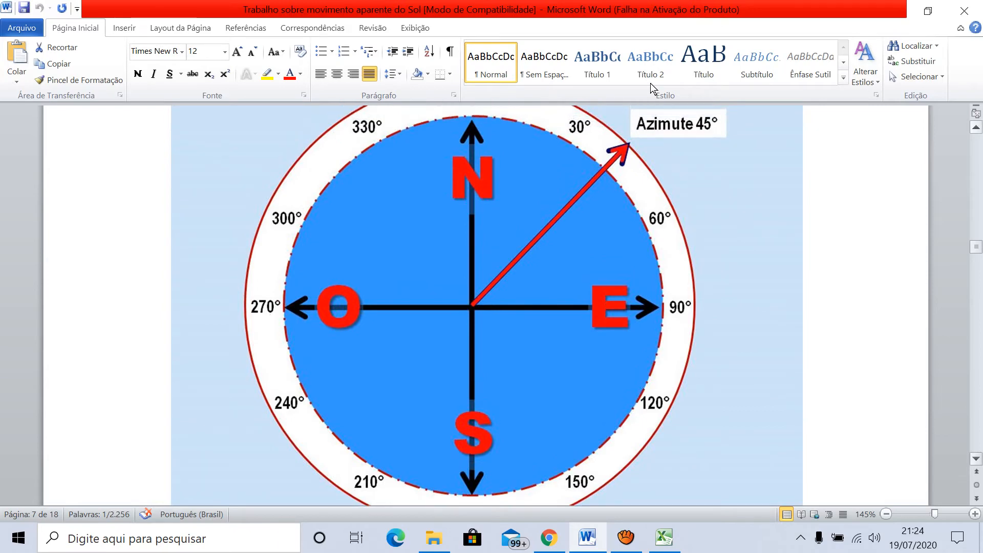
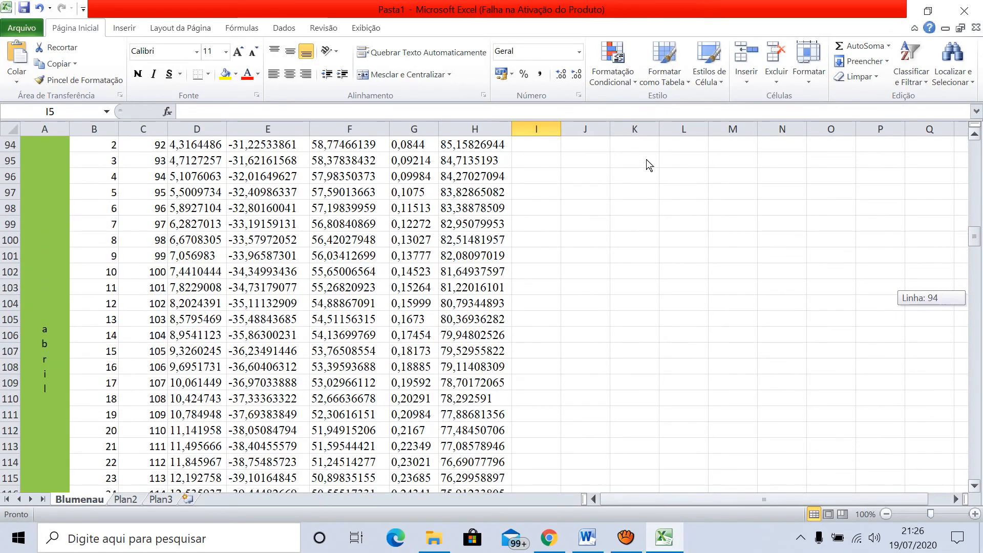
In the Excel sheet, enter the header "cosH" in cell I2 and give it a light green fill
scroll(647, 153, up, 8)
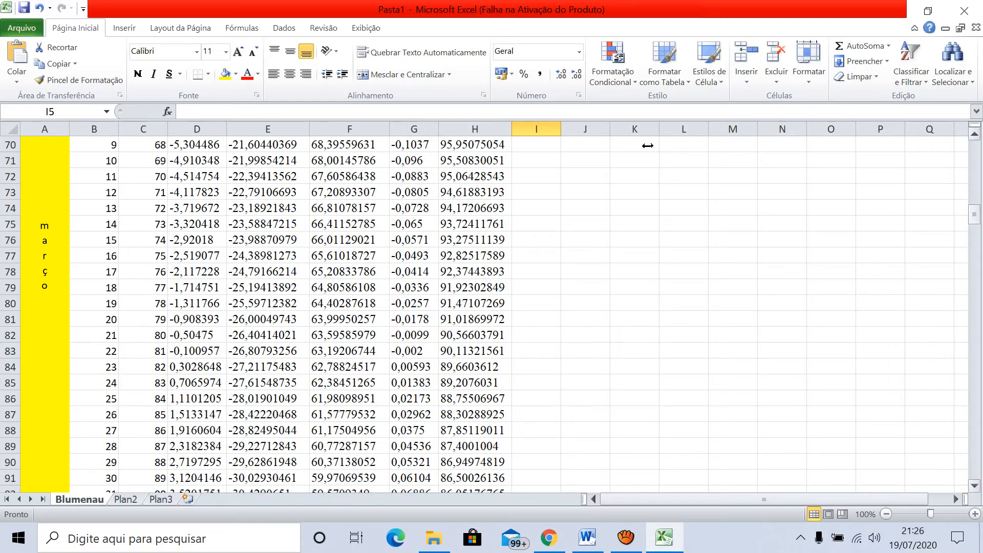
scroll(655, 148, up, 11)
scroll(653, 128, up, 12)
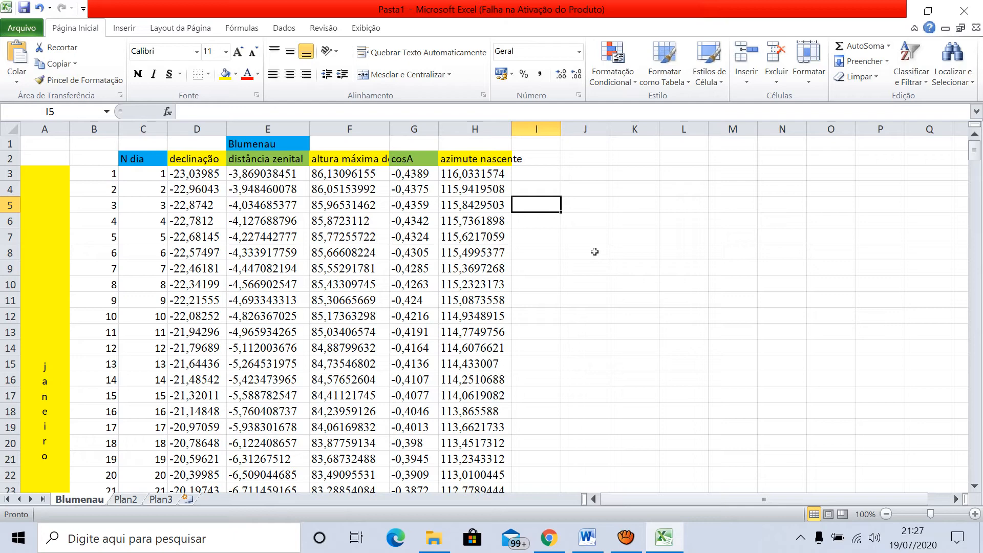
key(Up)
key(Up)
key(Up)
text(c)
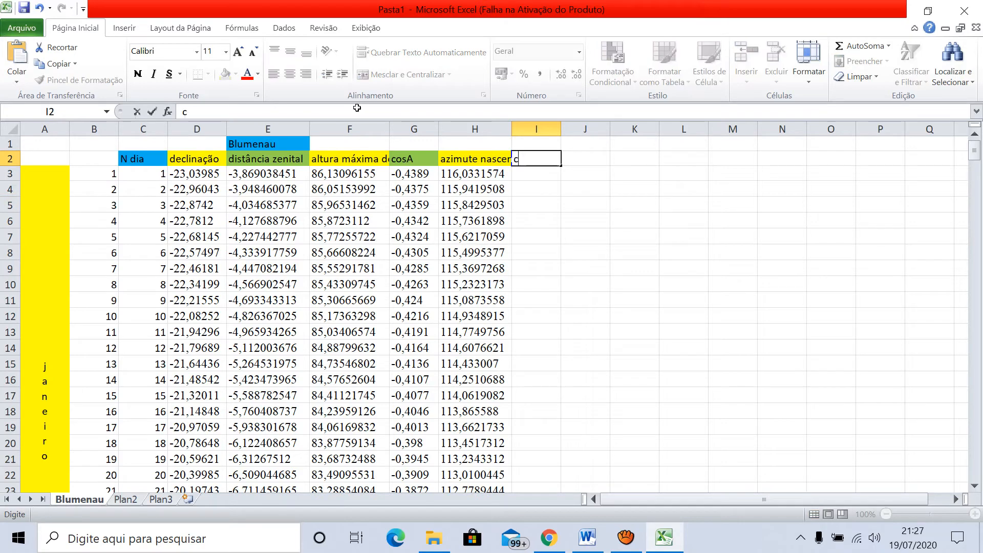
text(osH)
click(585, 237)
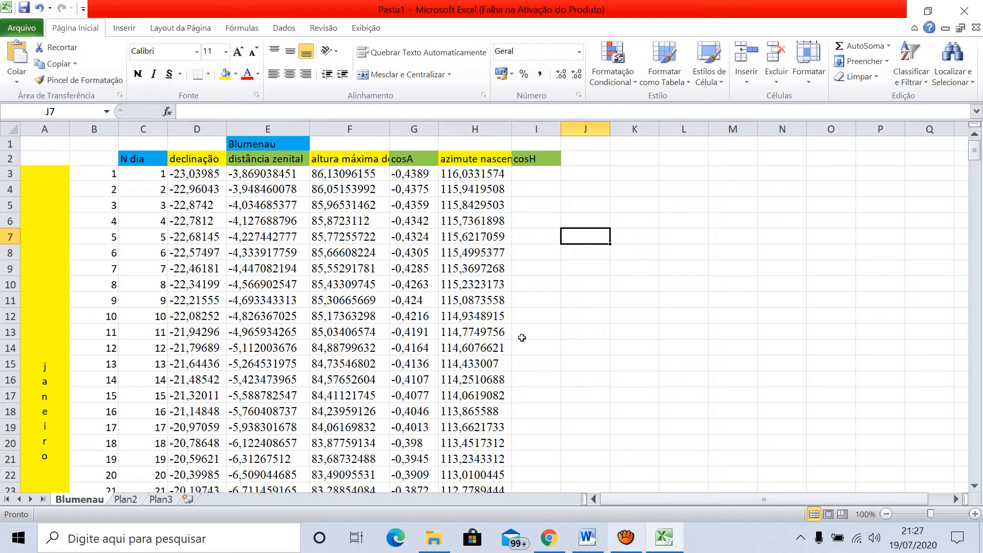
Switch to the Word document and copy the cosH formula for Blumenau, =(-TAN(RADIANOS(-26,90889)))*(TAN(RADIANOS(D3)))
key(alt+Tab)
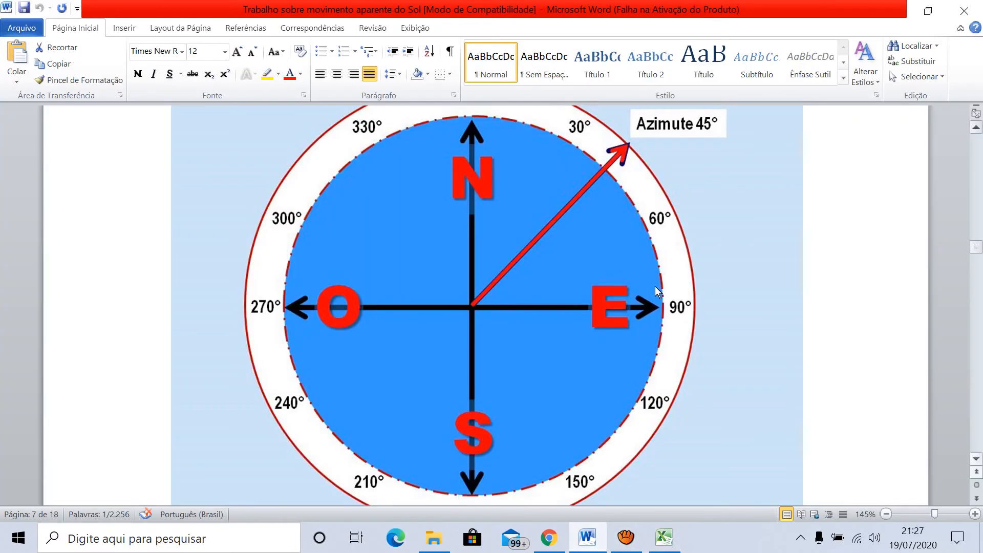
scroll(650, 303, down, 3)
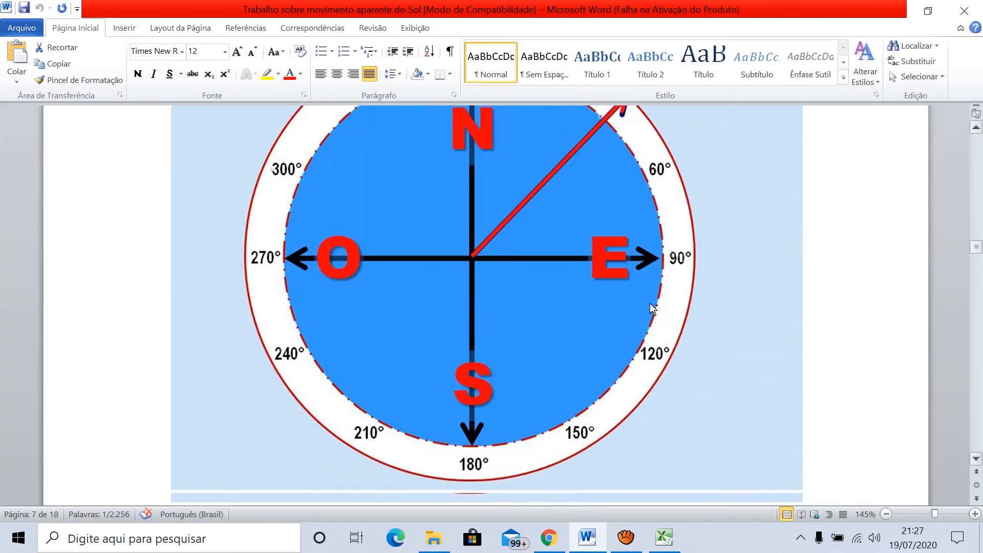
scroll(446, 232, down, 10)
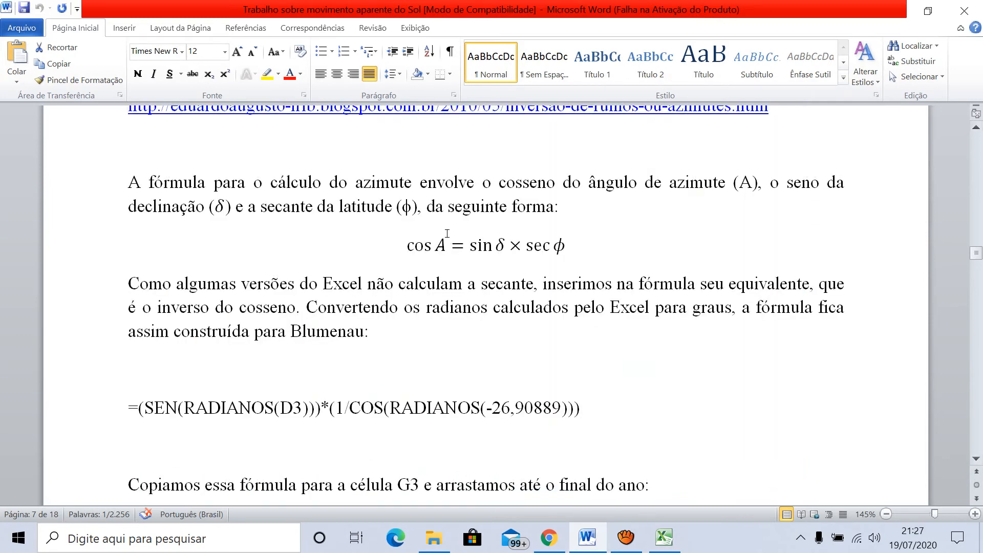
scroll(447, 233, down, 20)
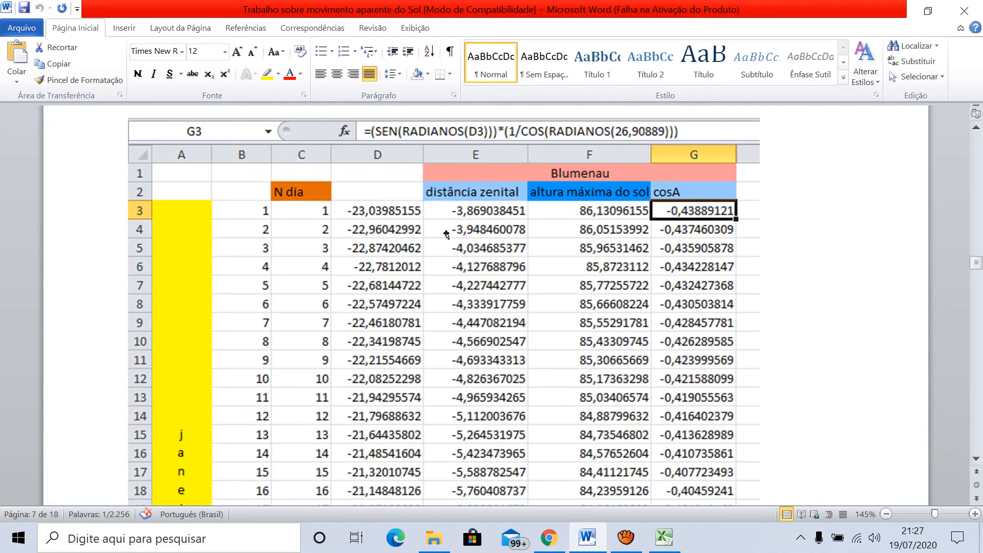
scroll(447, 234, down, 13)
scroll(447, 233, down, 13)
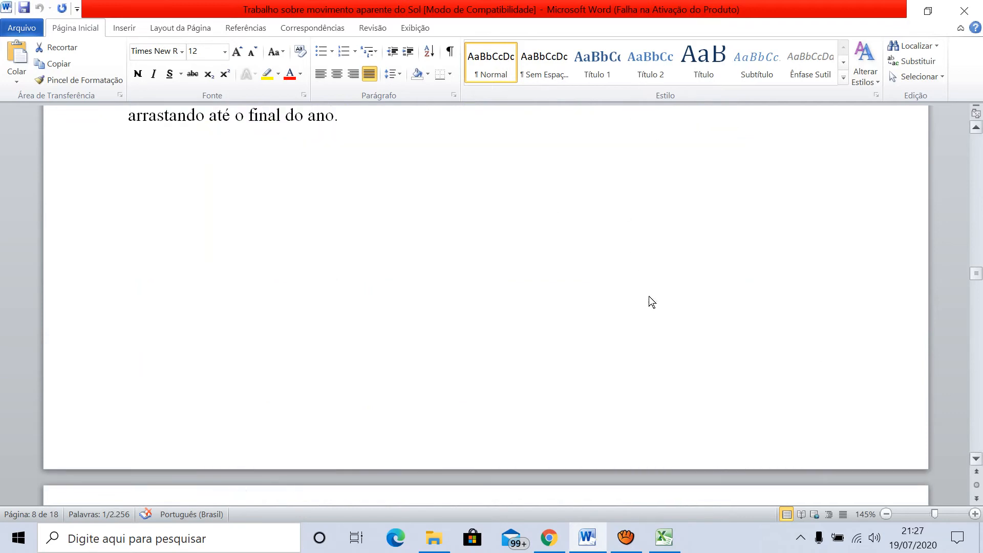
scroll(650, 303, down, 2)
scroll(649, 304, down, 5)
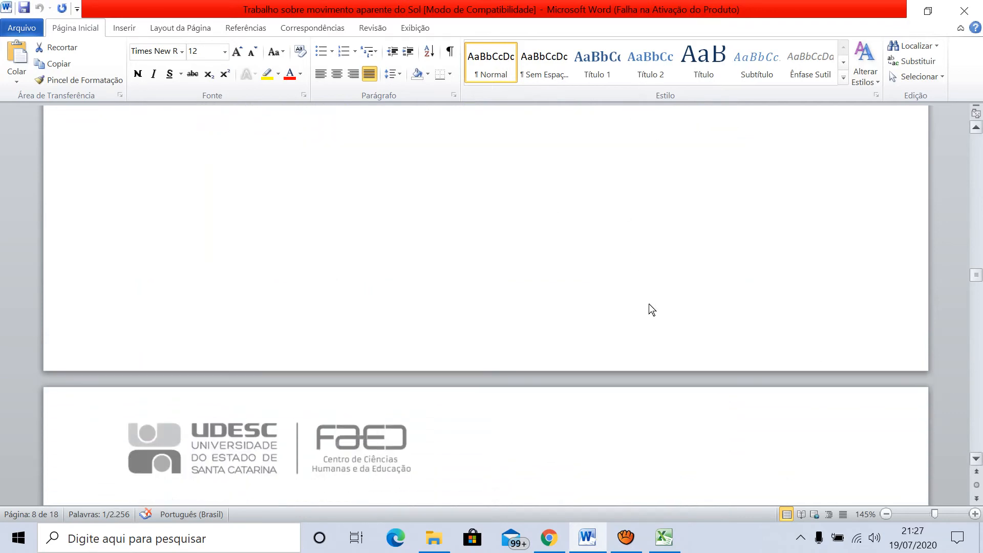
scroll(649, 305, down, 5)
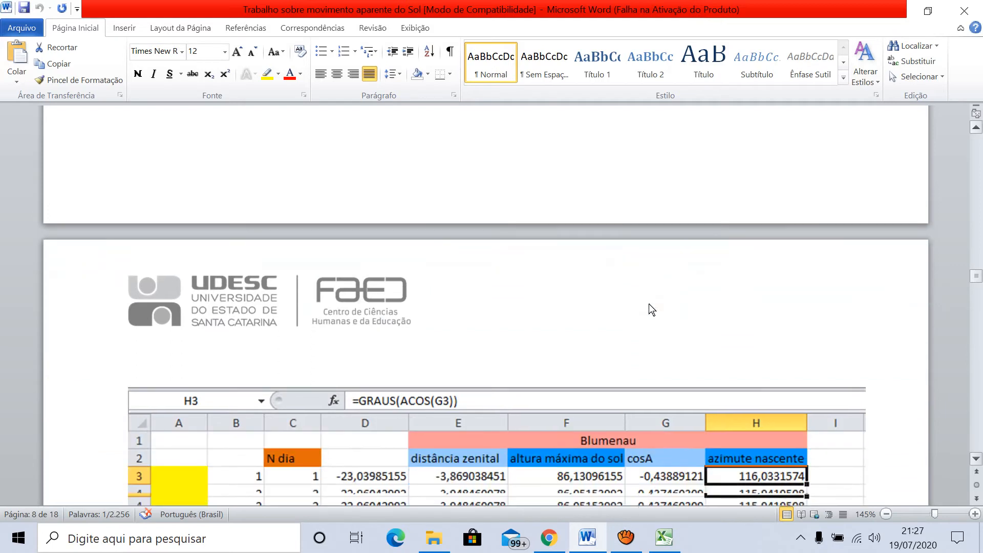
scroll(649, 303, down, 5)
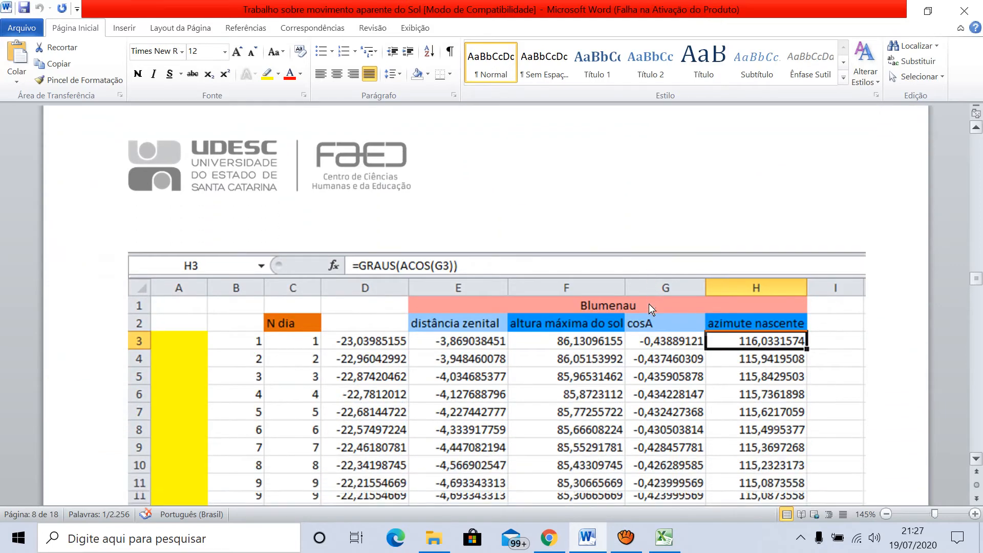
scroll(650, 303, down, 5)
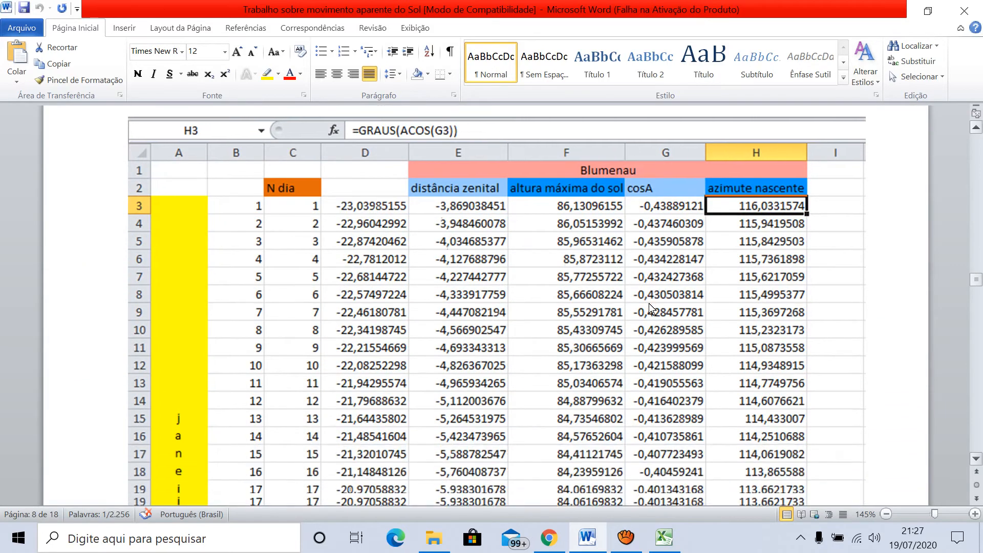
scroll(649, 303, down, 6)
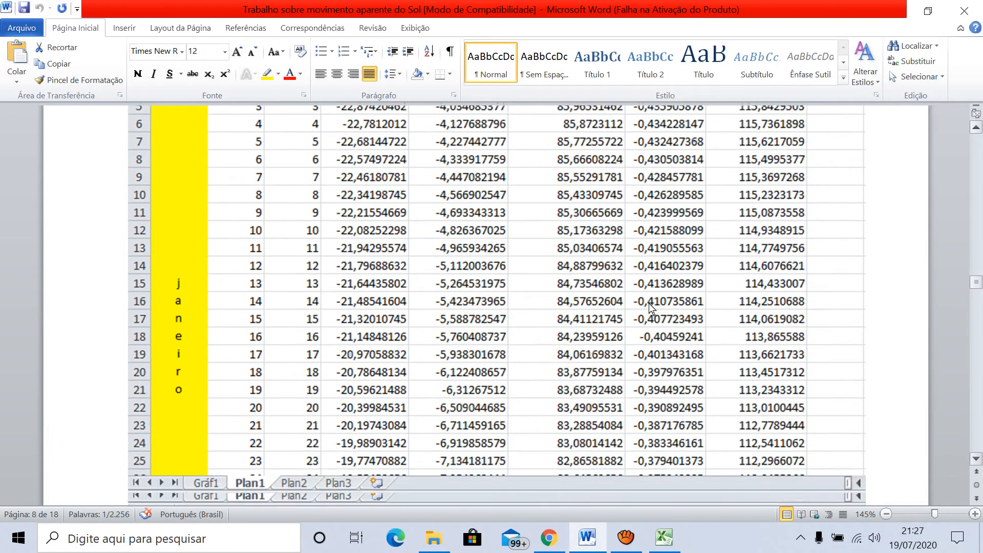
scroll(649, 303, down, 7)
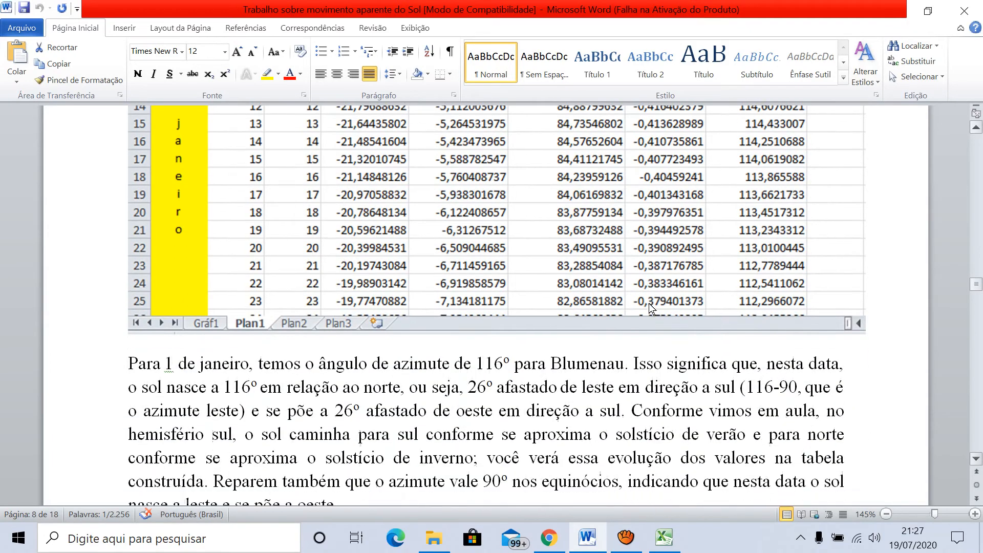
scroll(650, 306, down, 7)
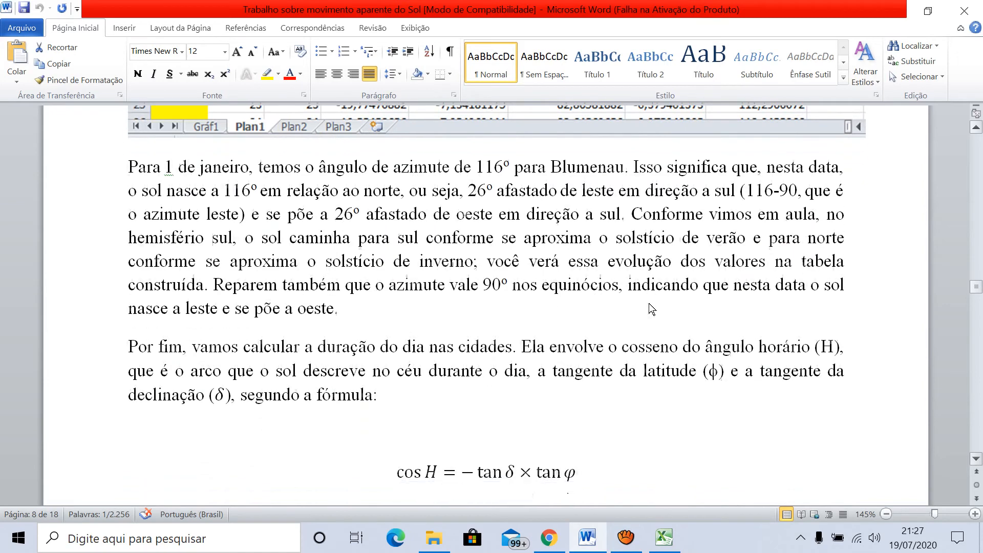
scroll(650, 305, down, 5)
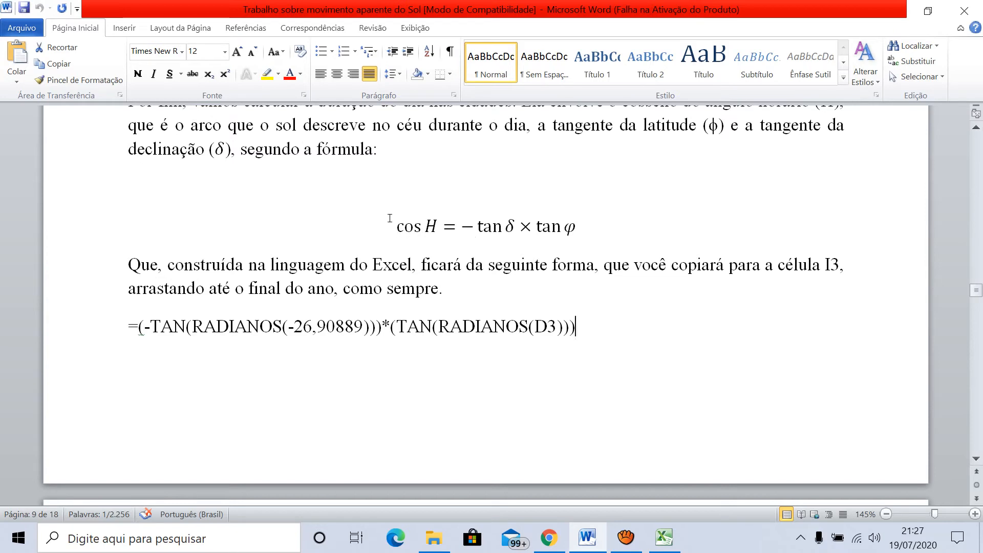
drag(584, 328, 77, 333)
key(ctrl+c)
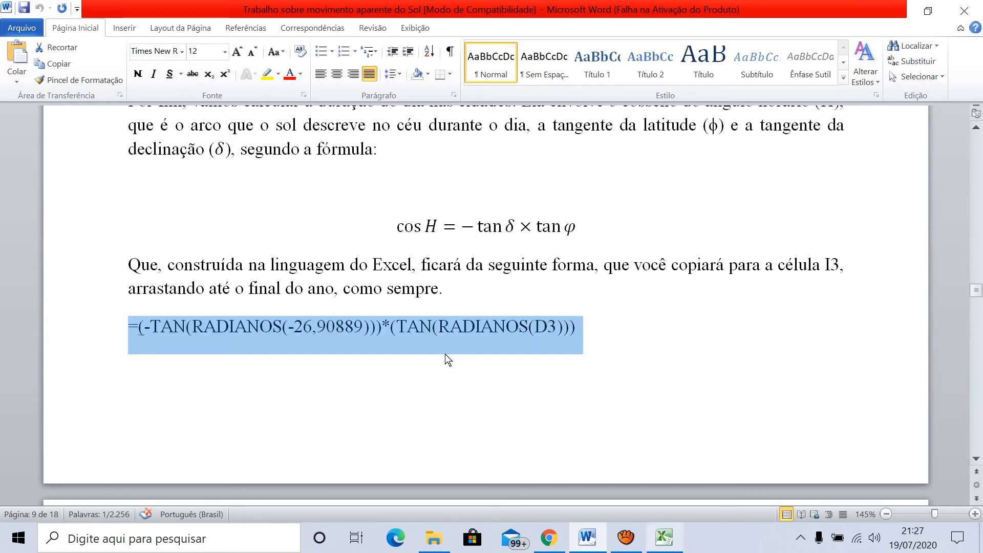
Switch back to Excel, paste the cosH formula into I3 and fill it down to I367
key(alt+Tab)
click(542, 175)
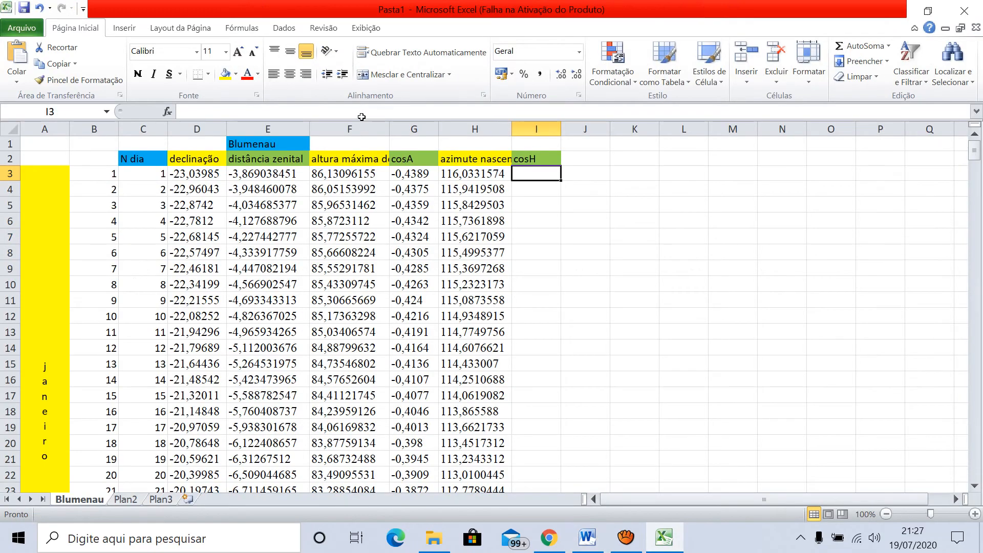
key(ctrl+v)
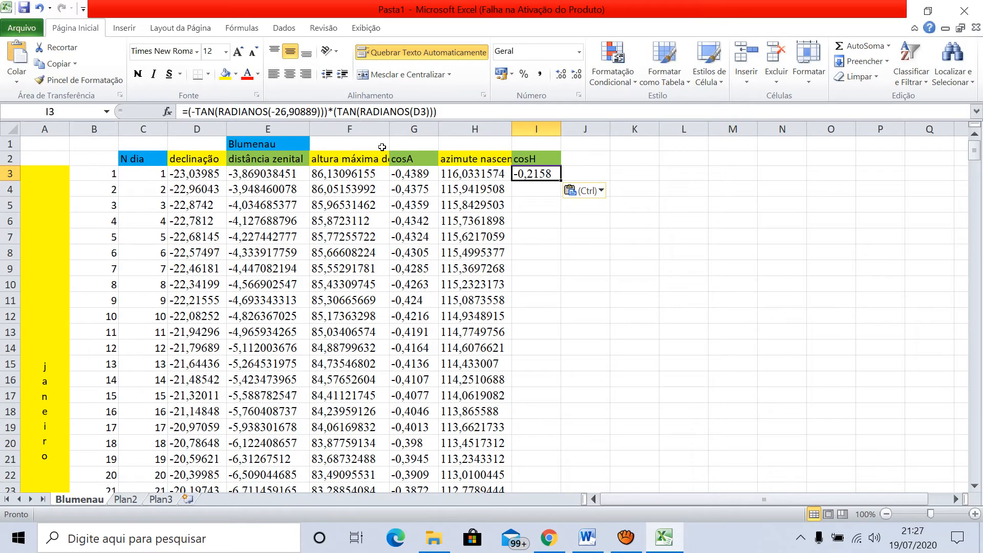
drag(561, 181, 561, 489)
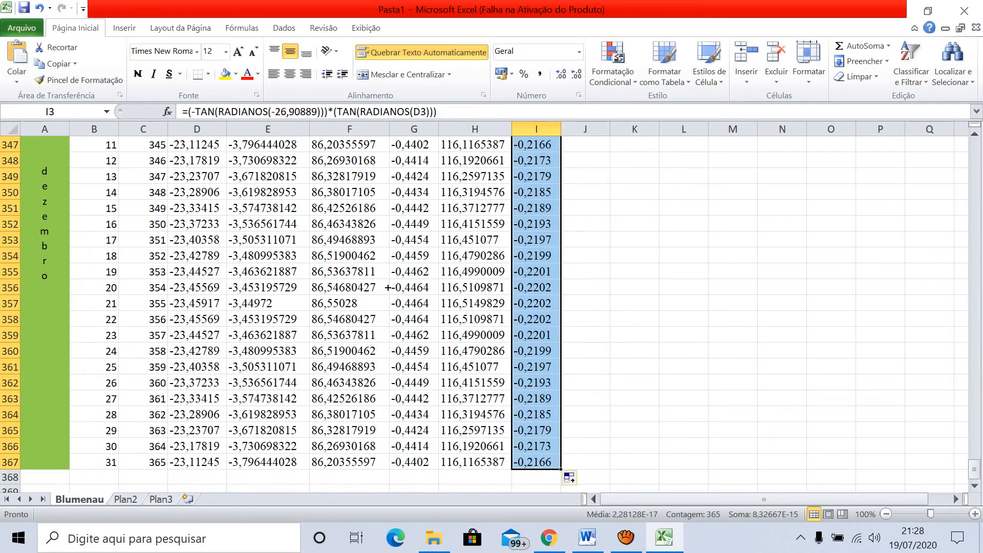
click(635, 335)
scroll(419, 225, up, 20)
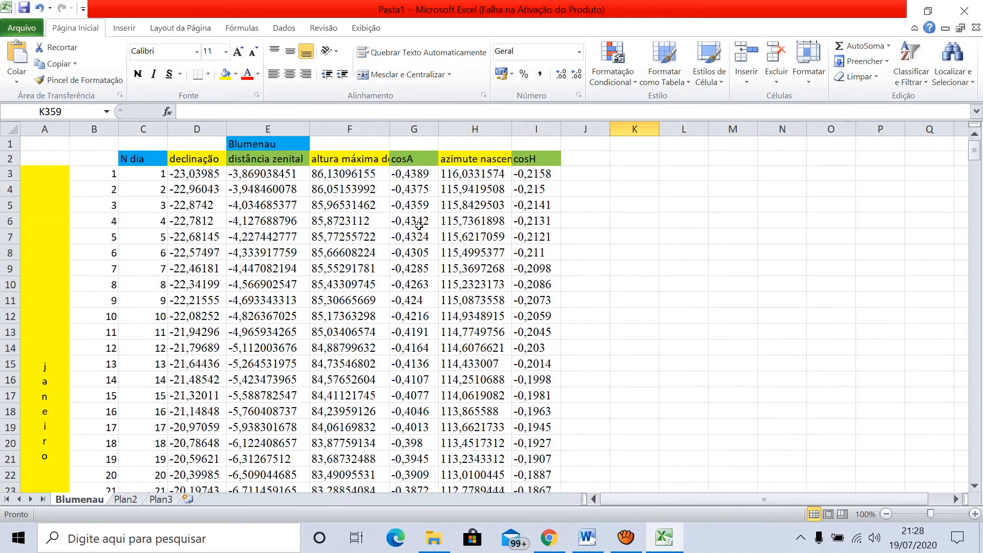
Enter the header "arco diurno" in cell J2 and widen column J to fit it
click(579, 160)
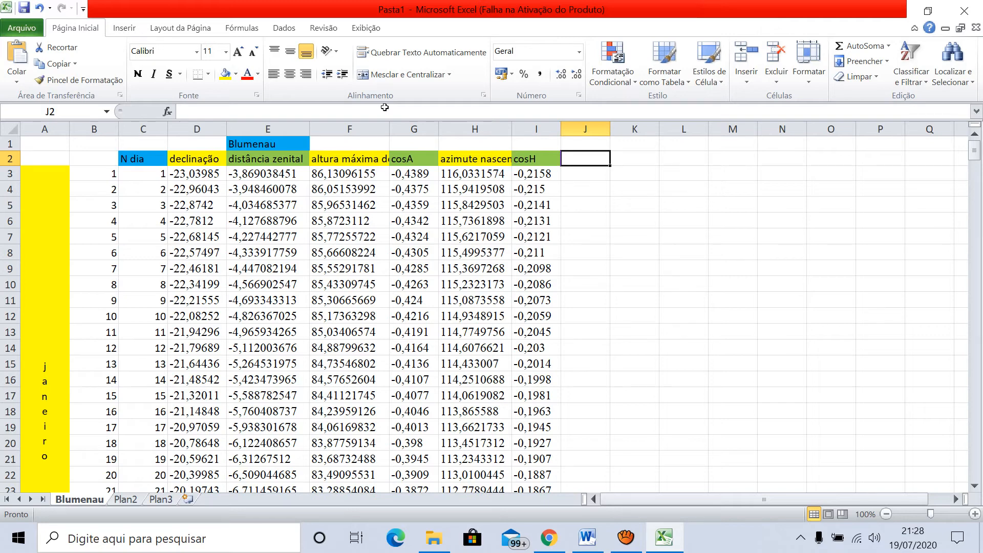
text(arco dir)
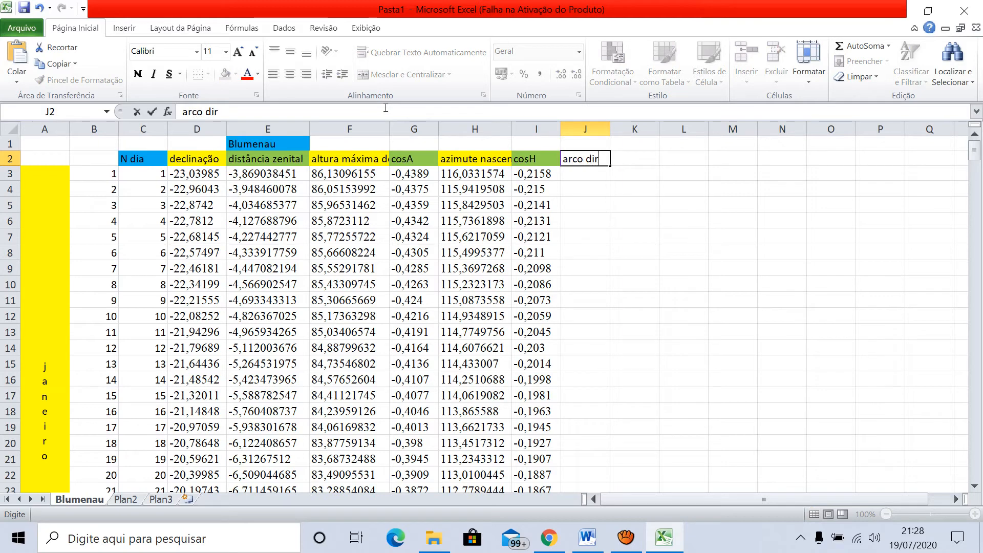
key(BackSpace)
text(urno)
key(Return)
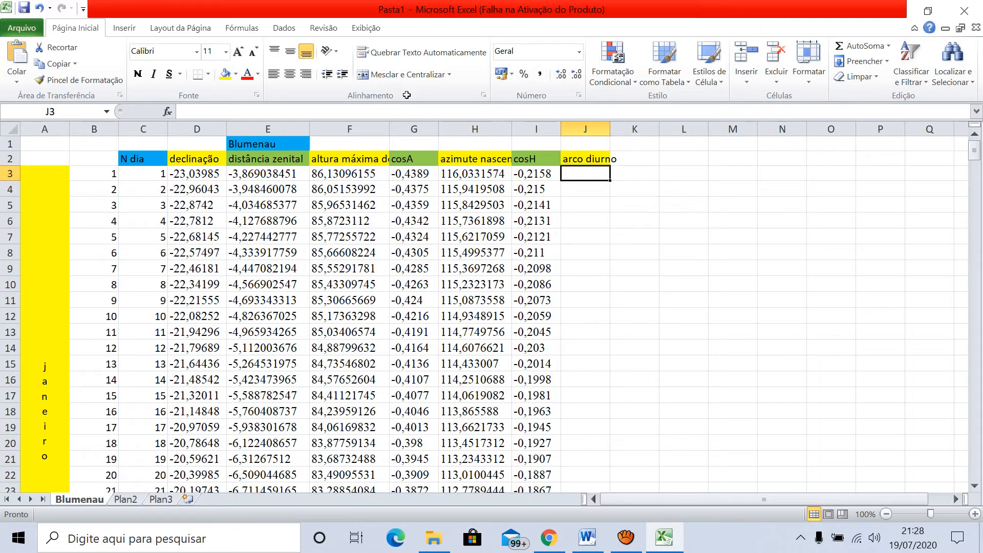
drag(610, 129, 621, 129)
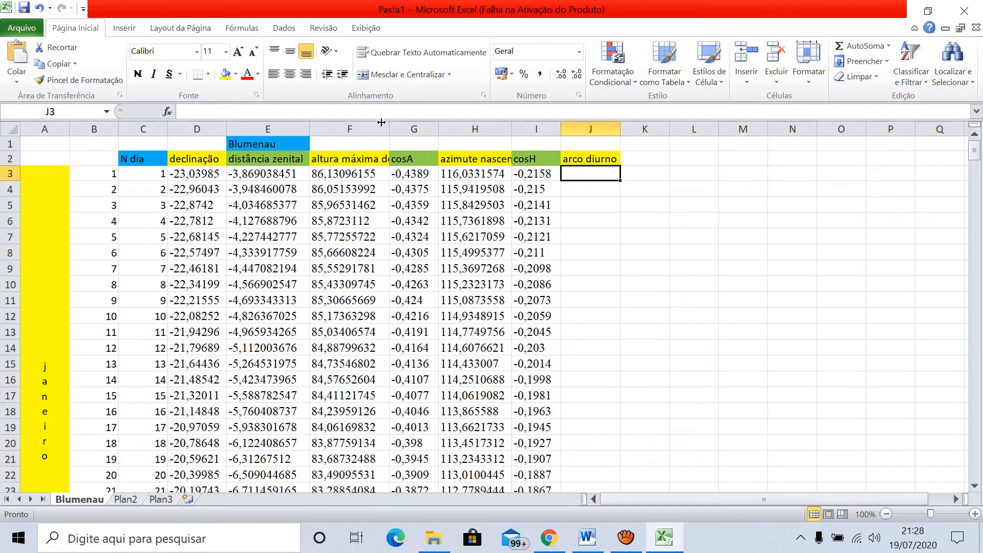
Switch to the Word document and copy the diurnal arc formula, =2*GRAUS(ACOS(I3))
key(alt+Tab)
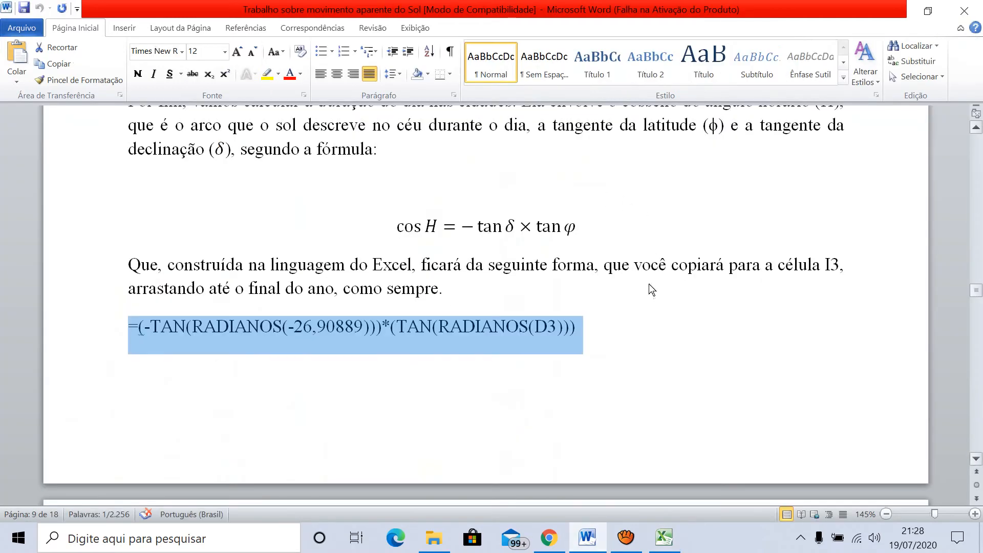
scroll(650, 304, down, 1)
scroll(650, 305, down, 4)
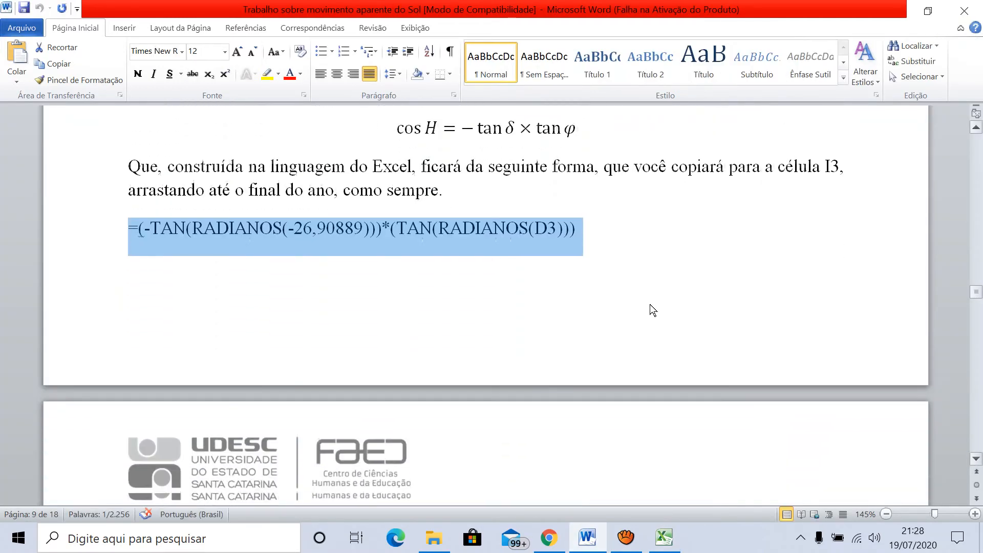
scroll(651, 304, down, 10)
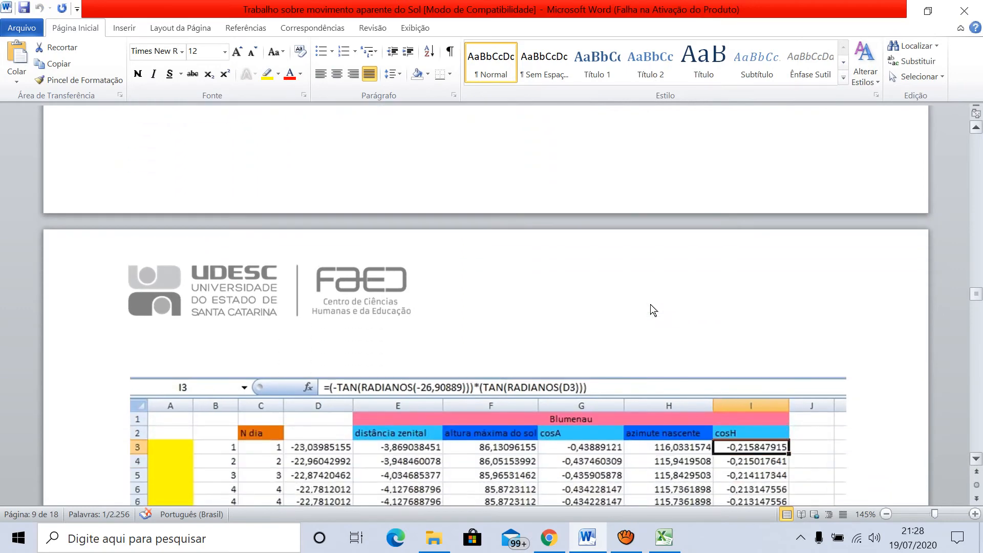
scroll(585, 242, down, 8)
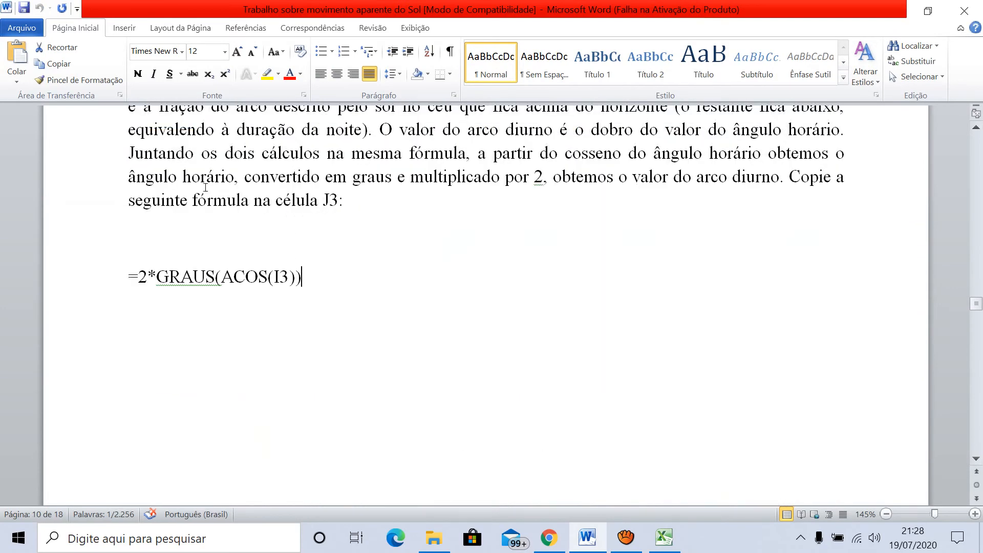
drag(307, 280, 126, 268)
key(ctrl+c)
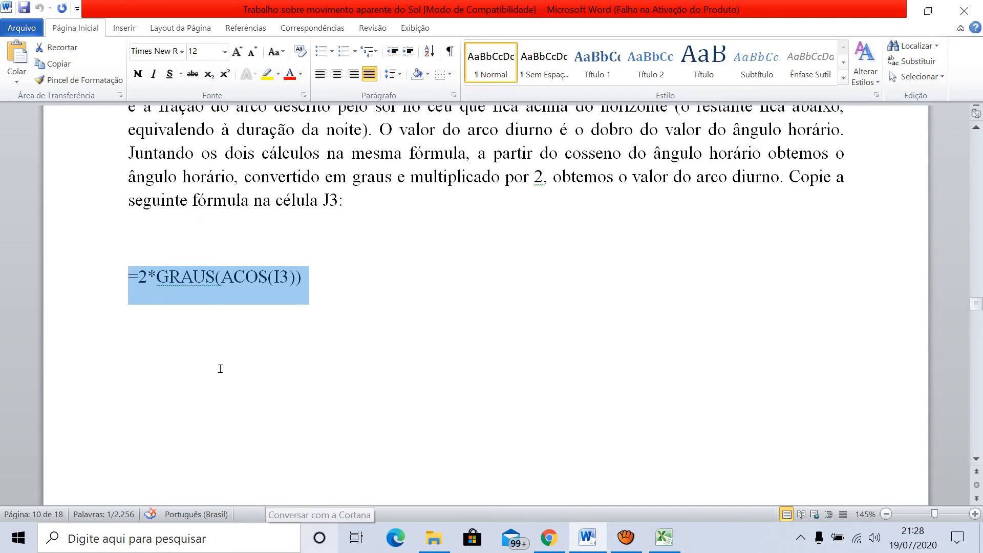
Switch back to Excel, paste =2*GRAUS(ACOS(I3)) into J3 and fill it down to J367
click(664, 537)
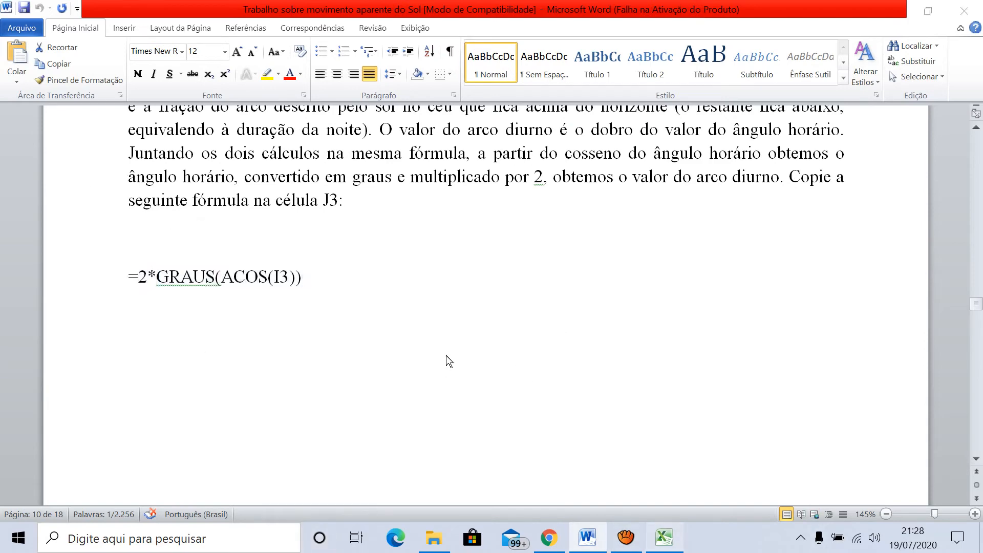
key(ctrl+v)
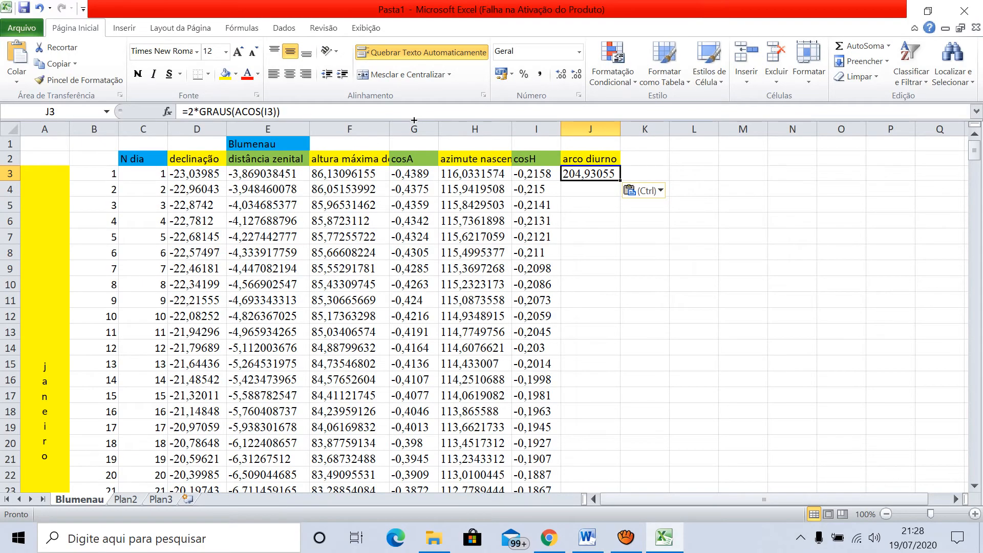
drag(621, 181, 603, 457)
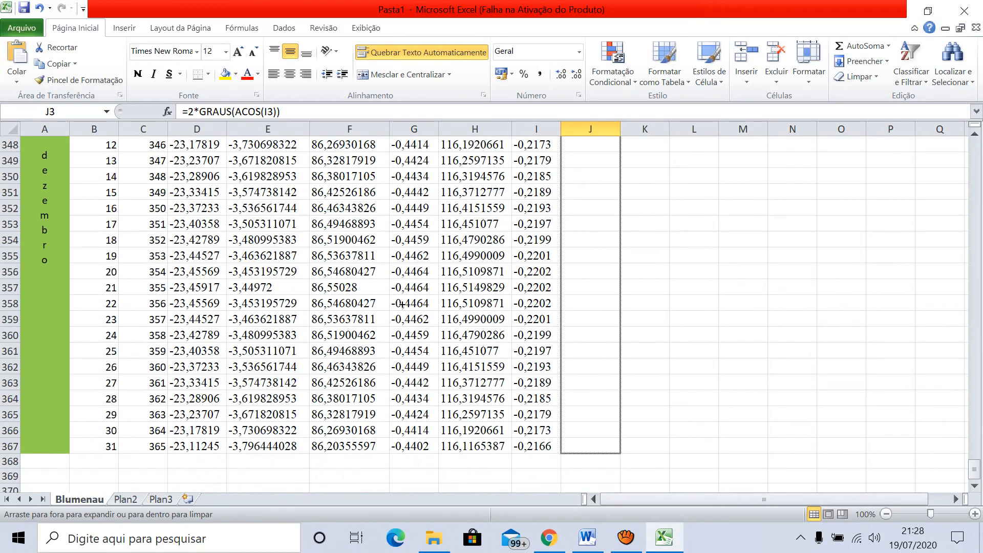
drag(402, 304, 430, 258)
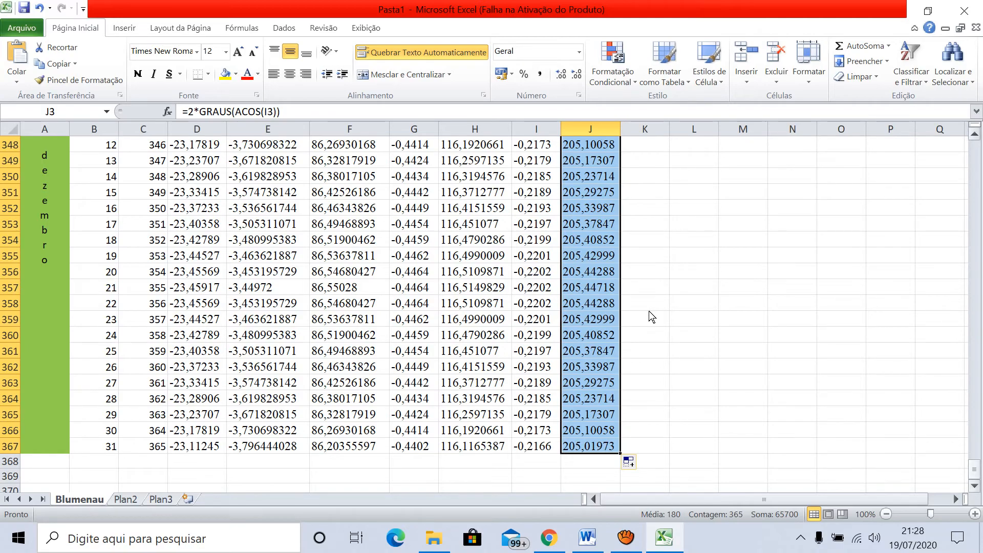
Review the diurnal arc values in column J from December back through the year, comparing the months around the solstices and equinoxes
scroll(649, 312, up, 18)
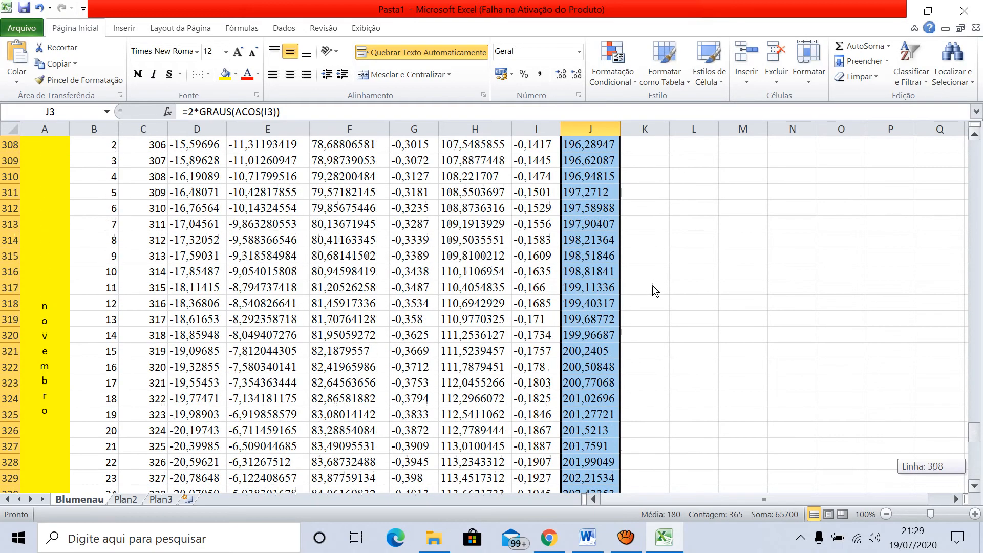
scroll(657, 279, up, 8)
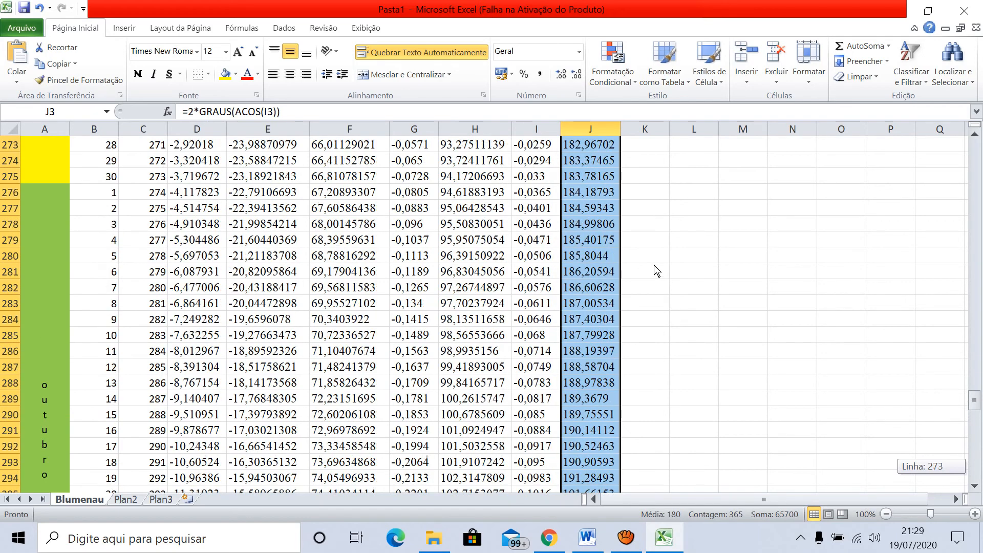
scroll(657, 270, up, 7)
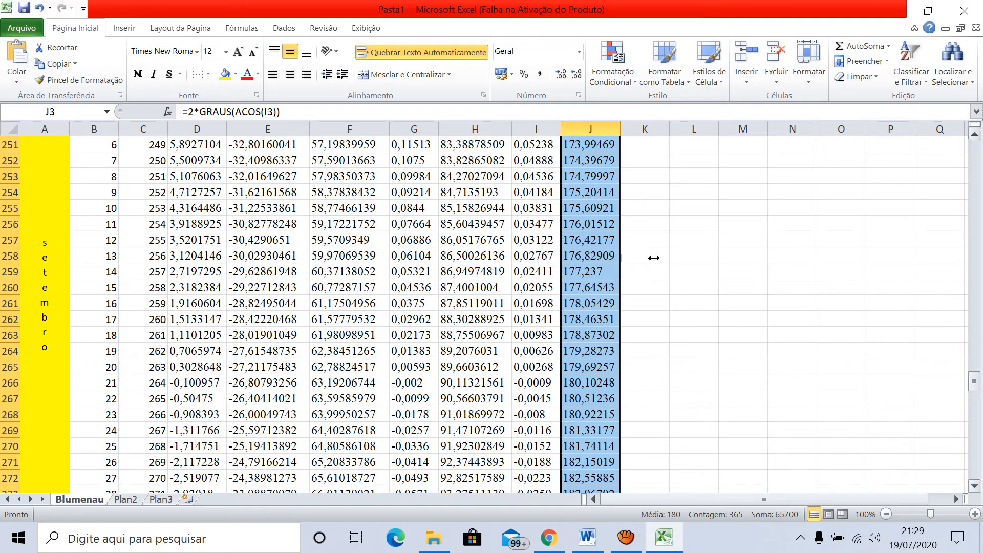
scroll(651, 253, up, 10)
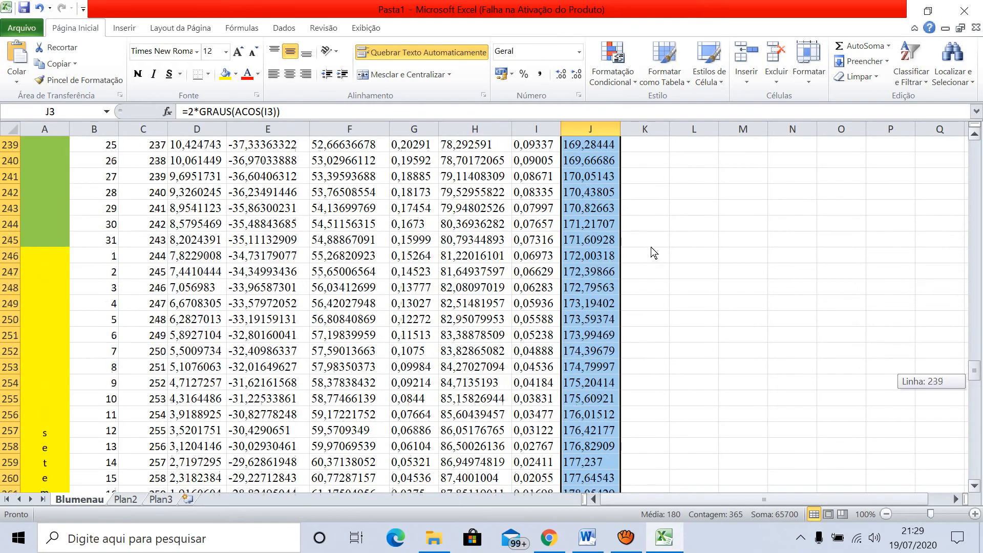
scroll(654, 241, up, 14)
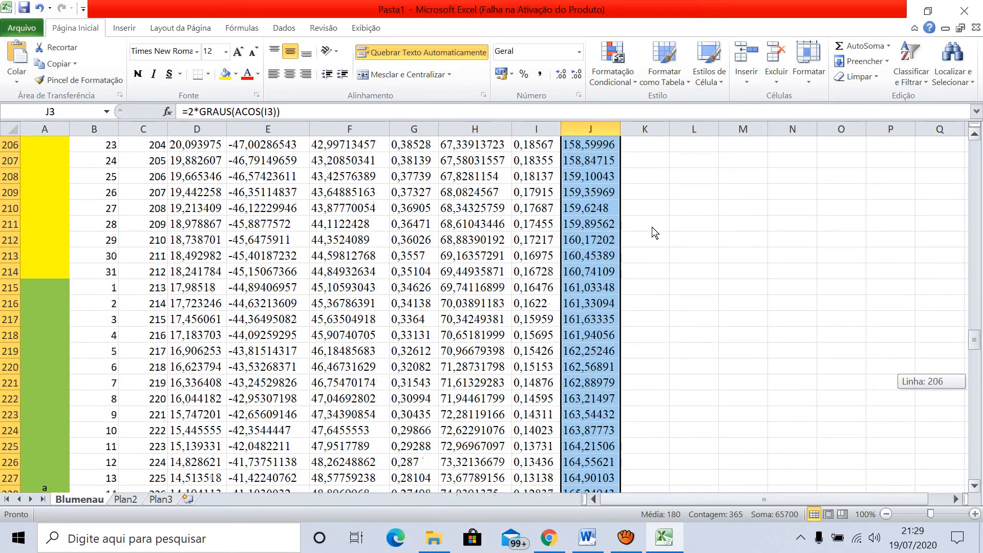
scroll(655, 216, up, 7)
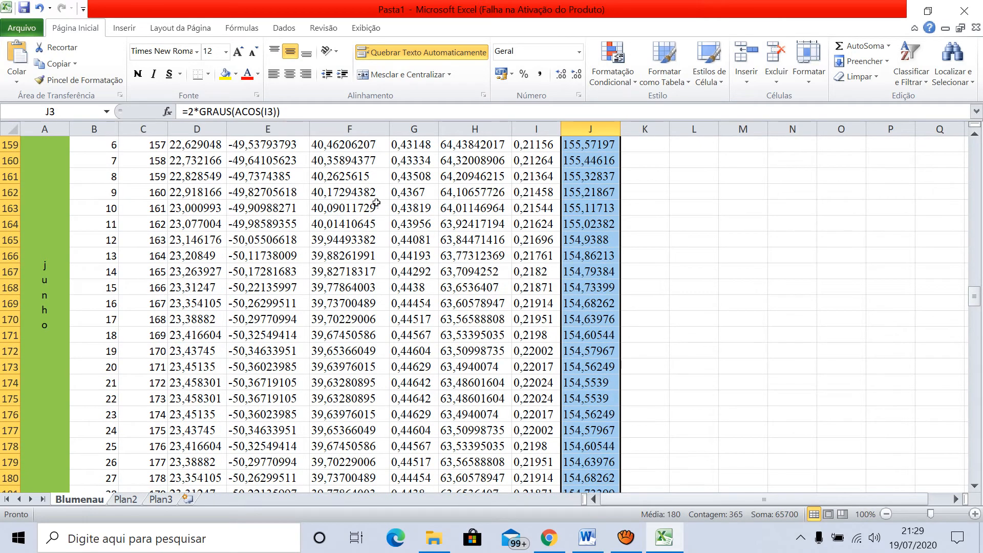
scroll(647, 163, up, 20)
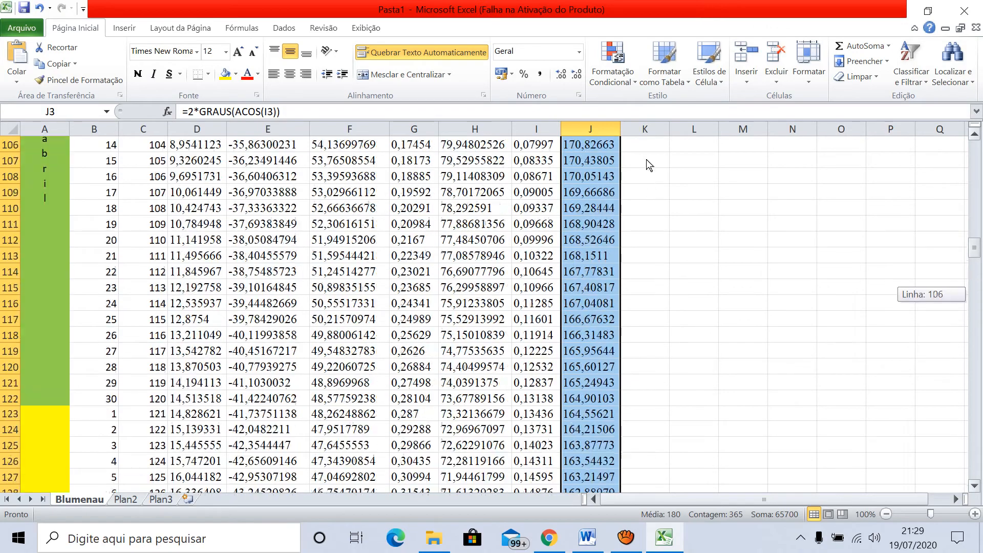
scroll(640, 145, down, 20)
scroll(653, 215, down, 20)
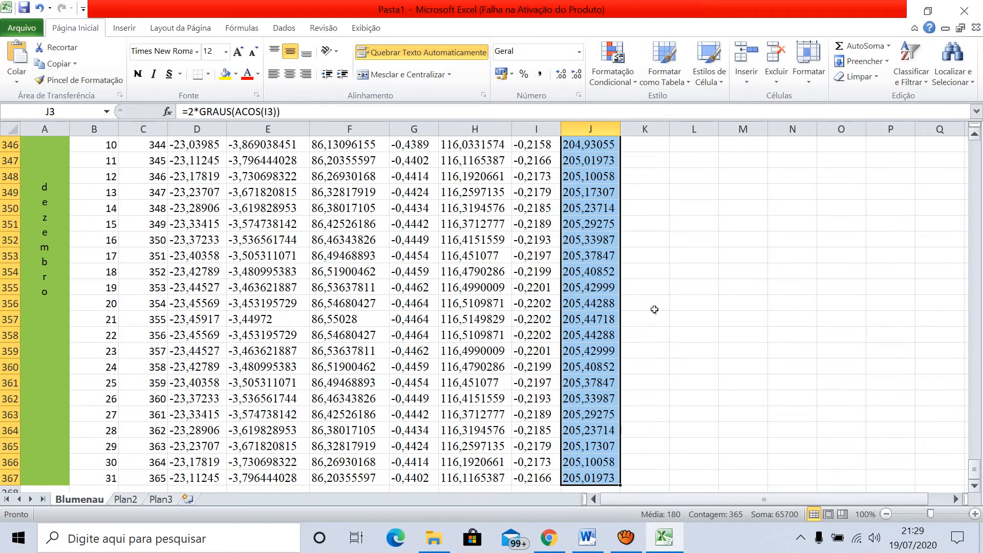
scroll(652, 312, up, 1)
scroll(652, 313, up, 20)
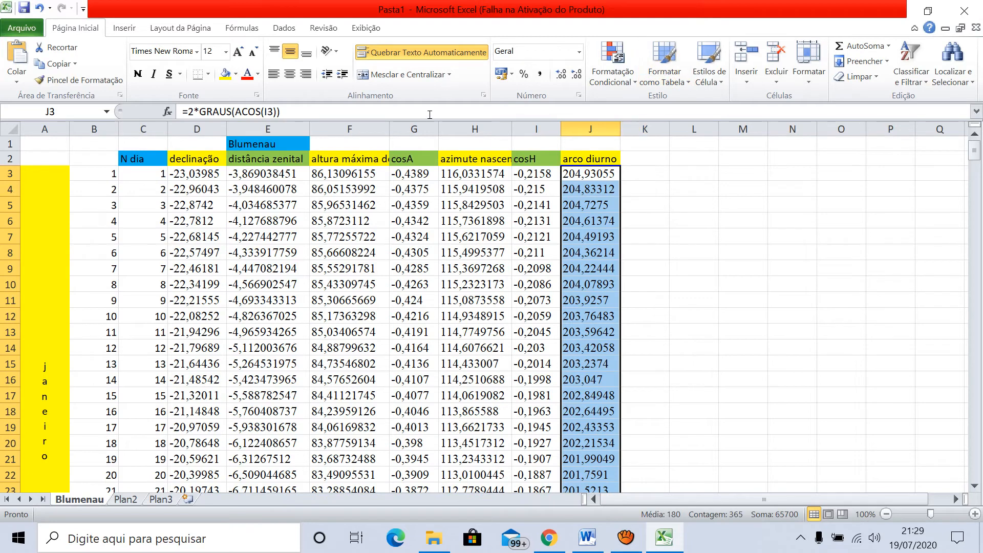
Enter the header "duração do dia" in cell K2 and widen column K to fit it
key(Up)
key(Right)
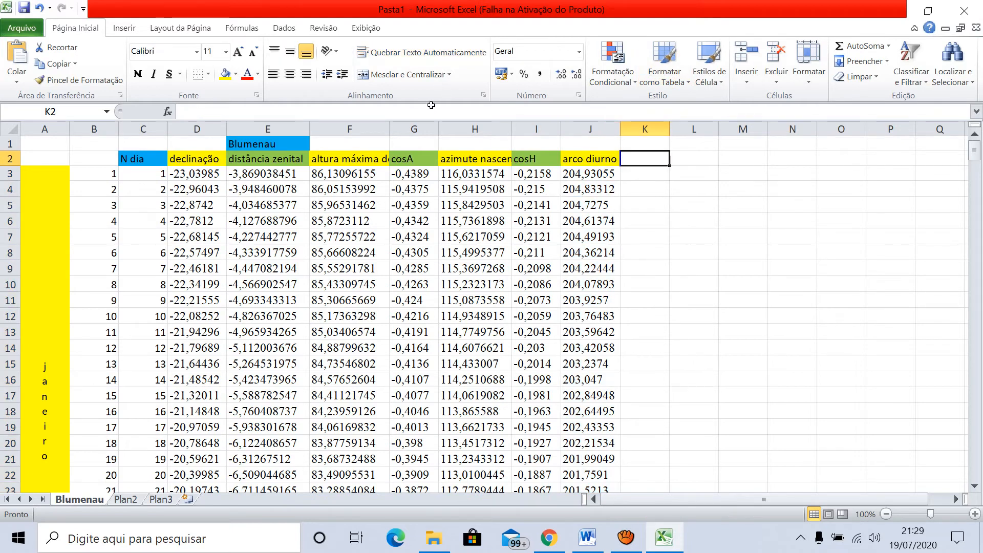
text(dur)
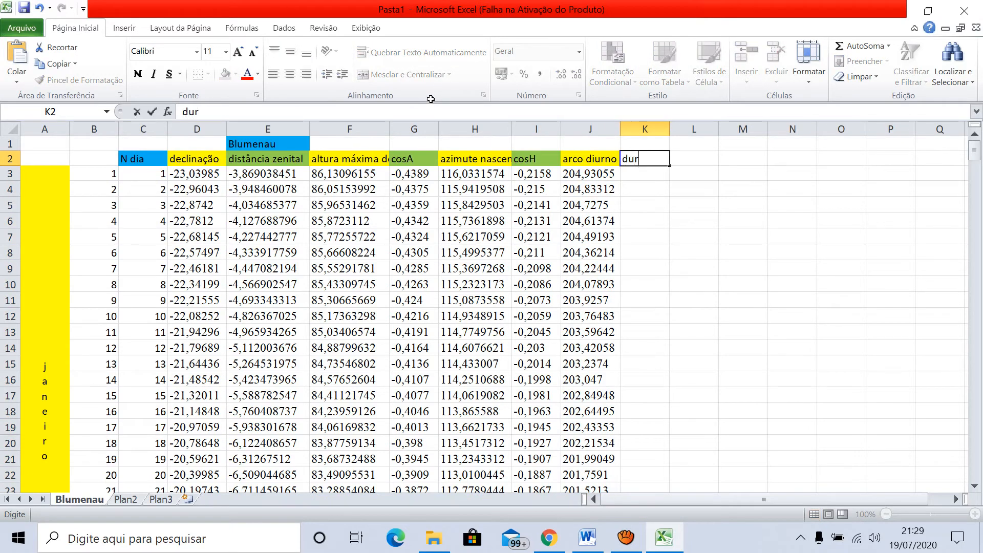
text(ação do )
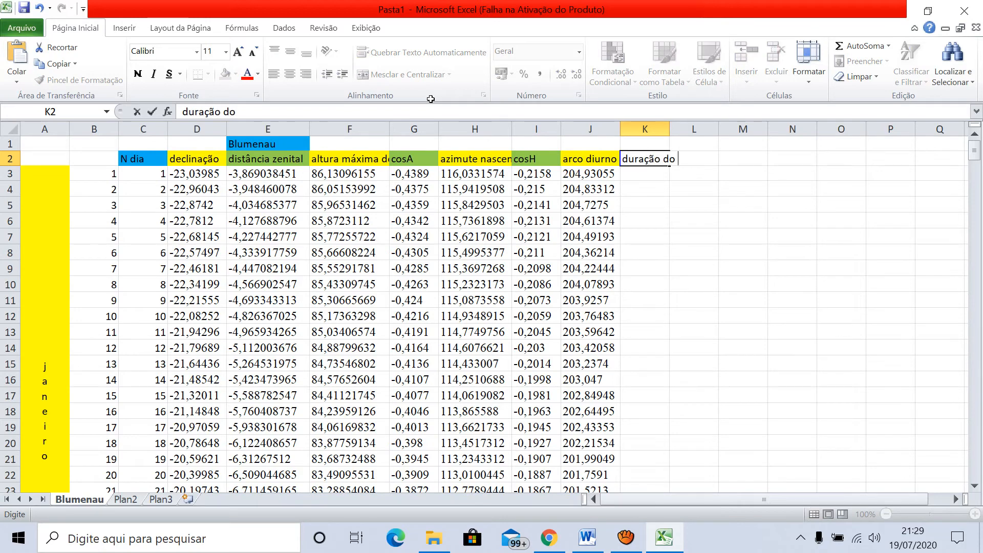
text(dia)
click(694, 204)
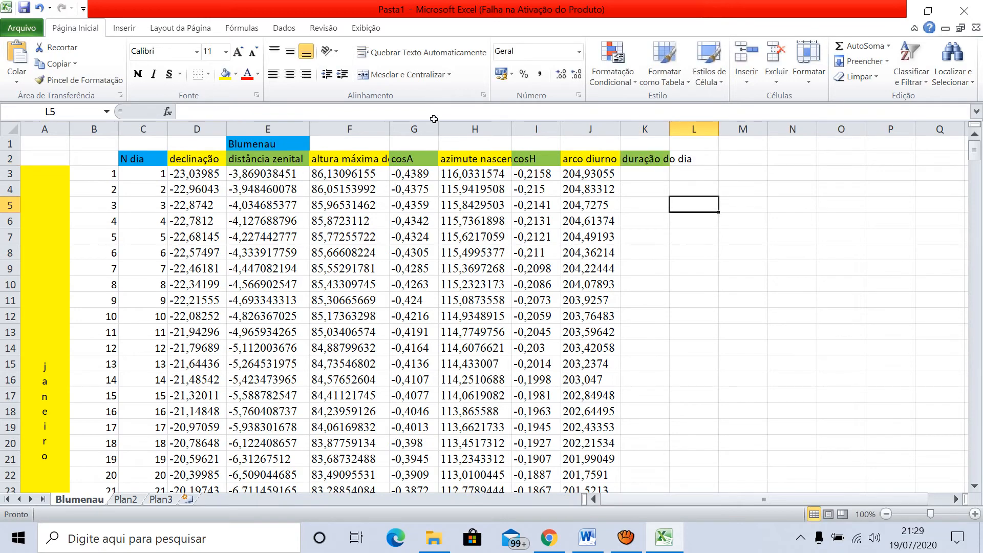
drag(669, 129, 689, 129)
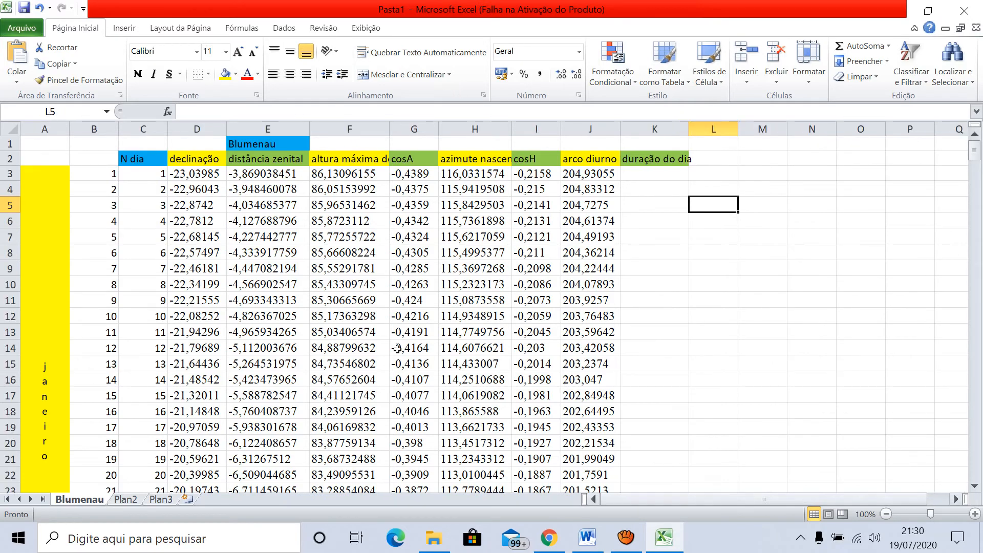
Switch to the Word document and copy the day-length formula, =J3/360
click(588, 538)
scroll(462, 220, down, 5)
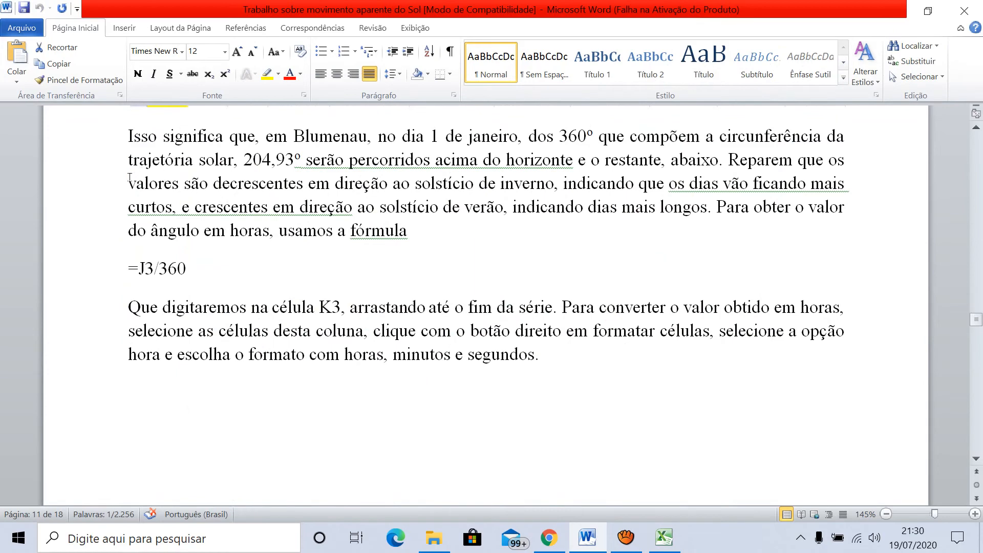
drag(197, 267, 132, 263)
key(ctrl+c)
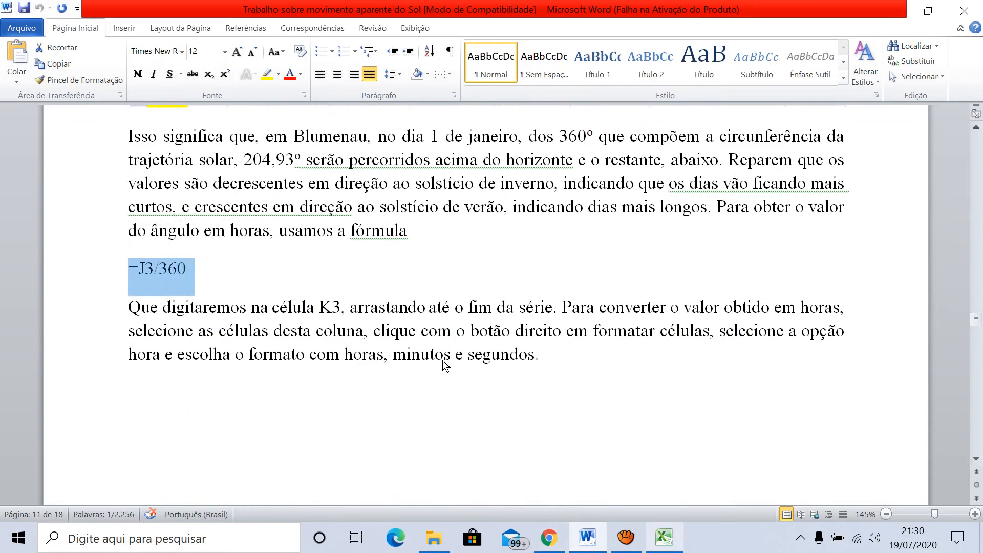
Switch back to Excel, paste =J3/360 into K3 and fill it down to K367
click(664, 538)
click(666, 175)
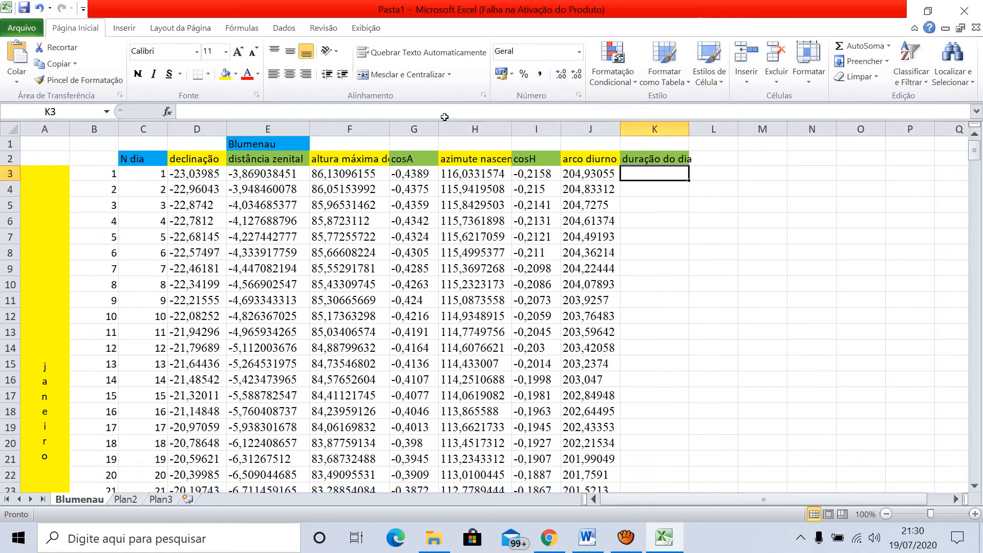
key(ctrl+v)
drag(689, 181, 689, 471)
drag(459, 315, 459, 314)
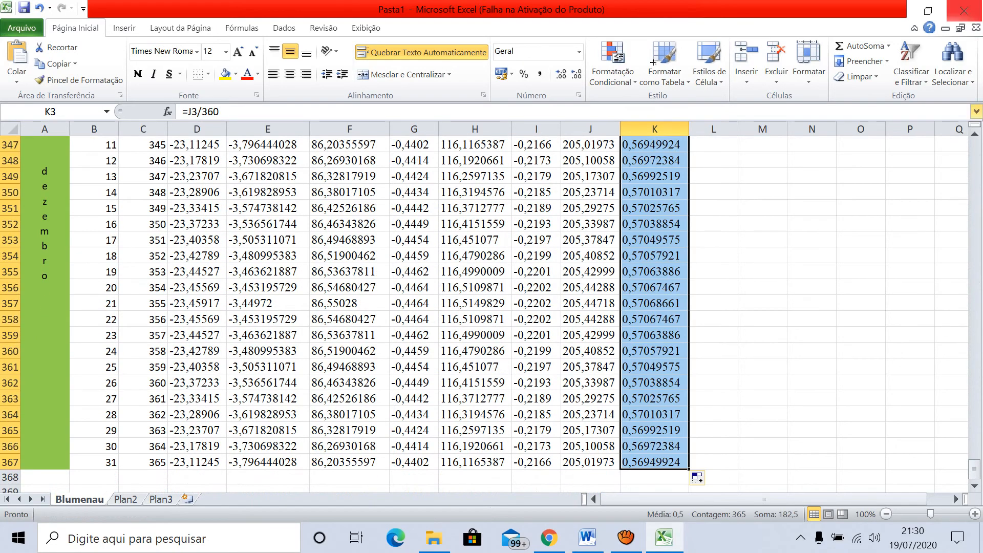
Format the filled day-length cells K3:K367 as time (Hora) with the 13:30 type
scroll(507, 137, up, 20)
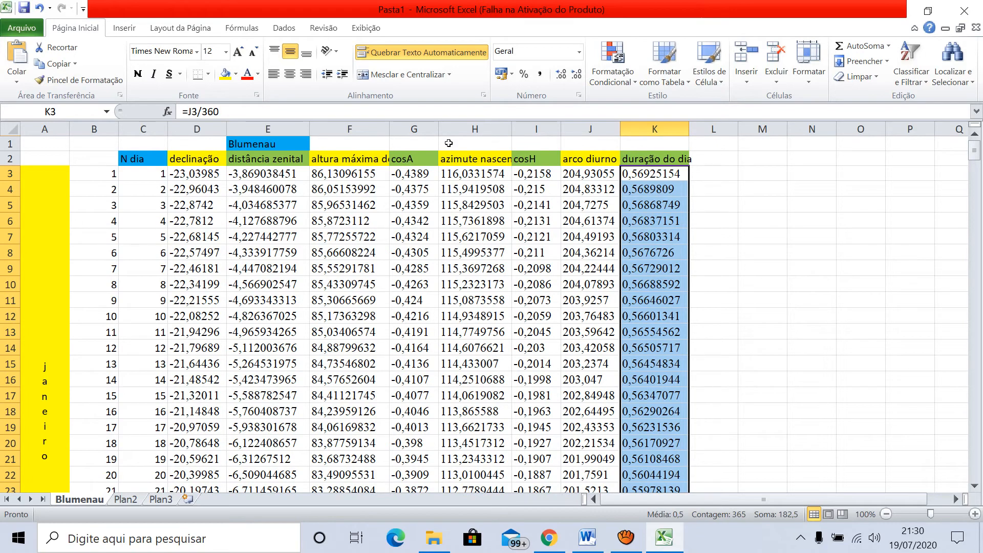
key(shift+F10)
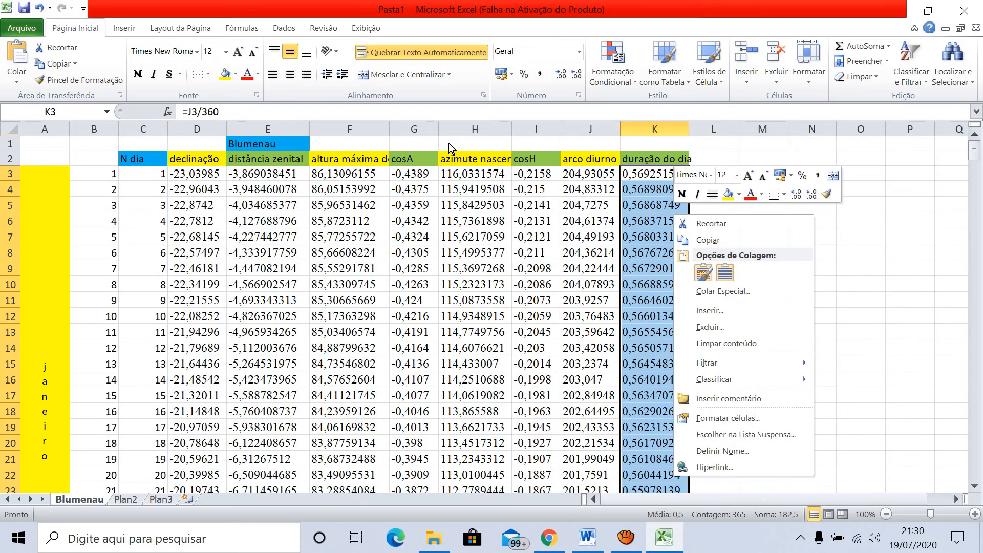
key(Down)
key(Down)
key(Down)
key(Down)
key(Down)
key(Down)
key(Down)
key(Down)
key(Down)
key(Down)
key(Down)
key(Down)
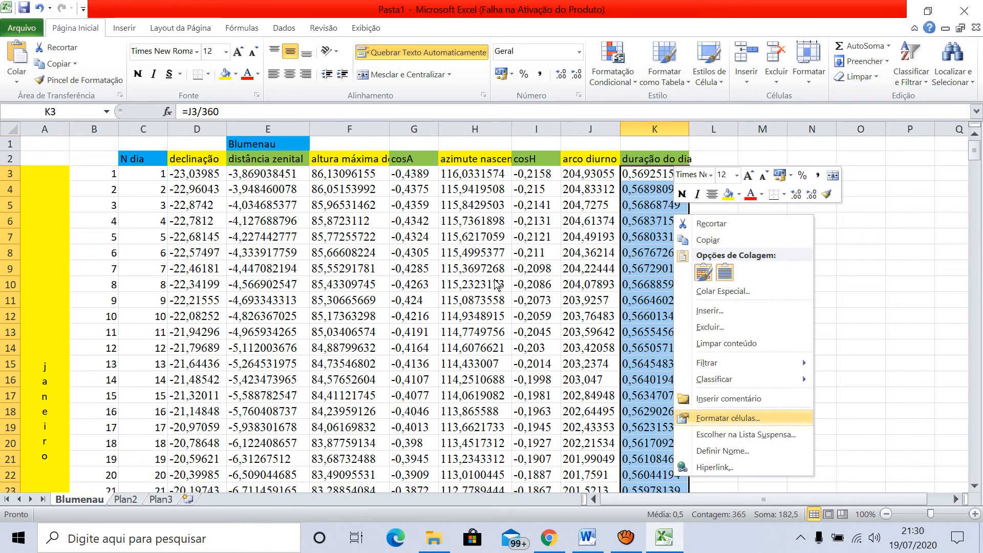
key(Return)
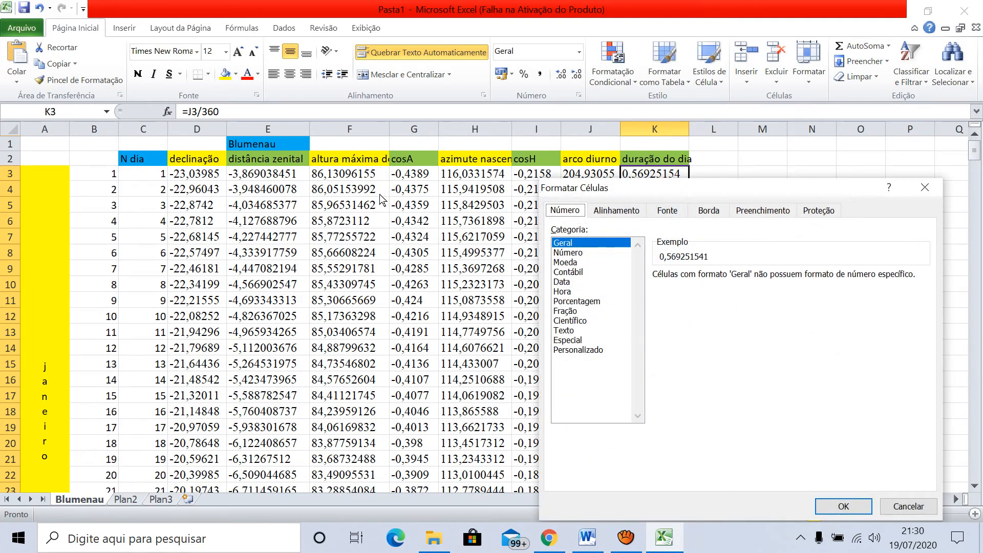
key(Down)
key(Down)
key(Down)
key(Down)
key(Down)
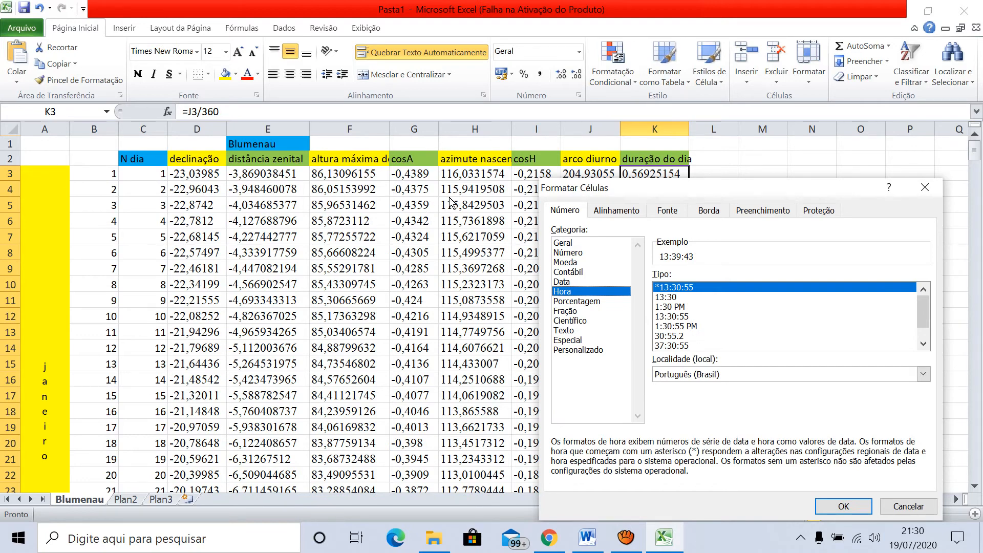
key(Tab)
key(Down)
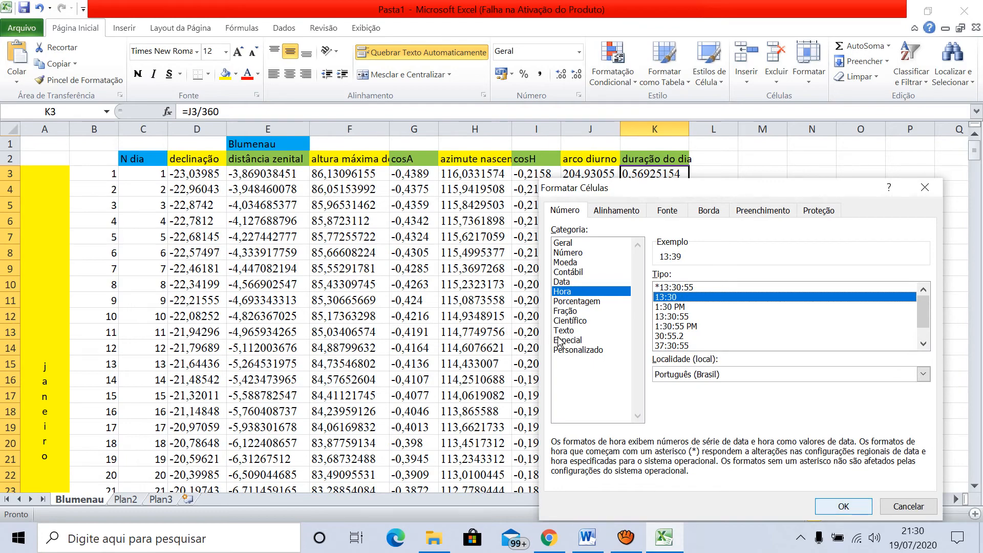
key(Return)
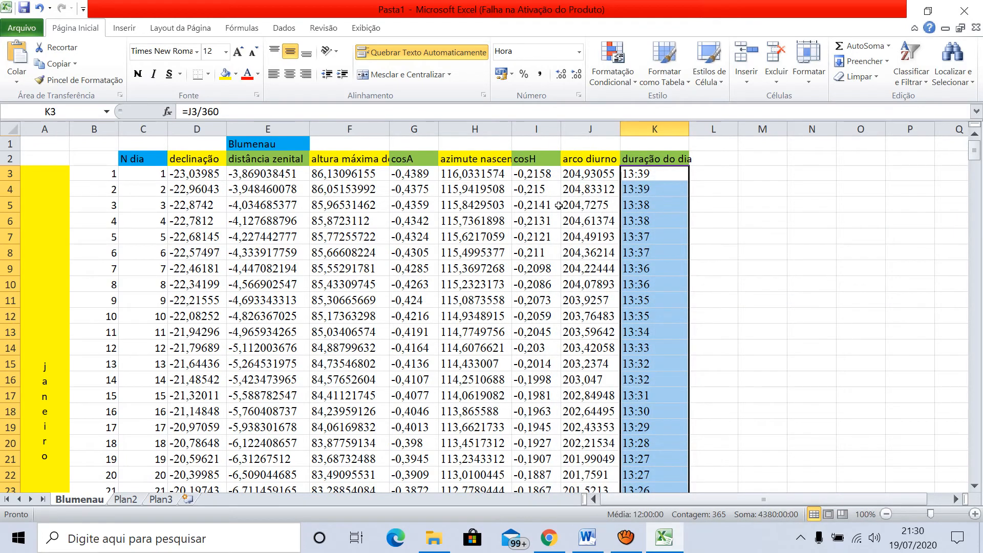
click(861, 316)
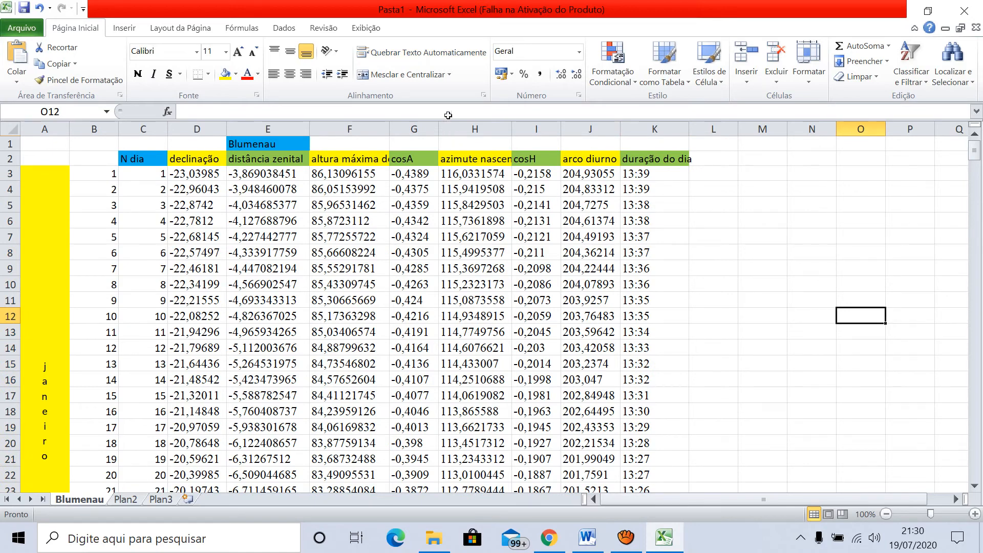
Examine the day durations in column K from January to December, including the March equinox and the June and December solstices
click(668, 174)
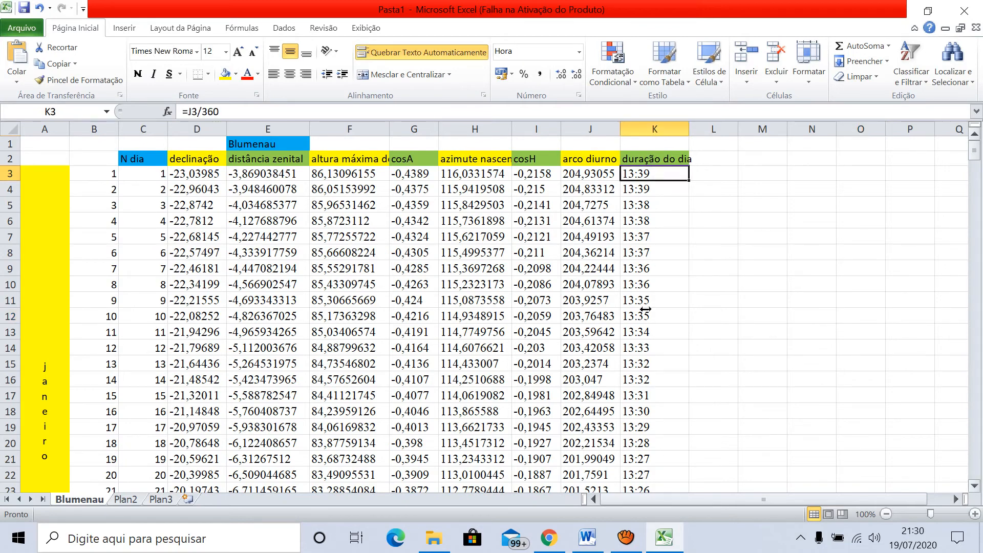
scroll(651, 107, down, 10)
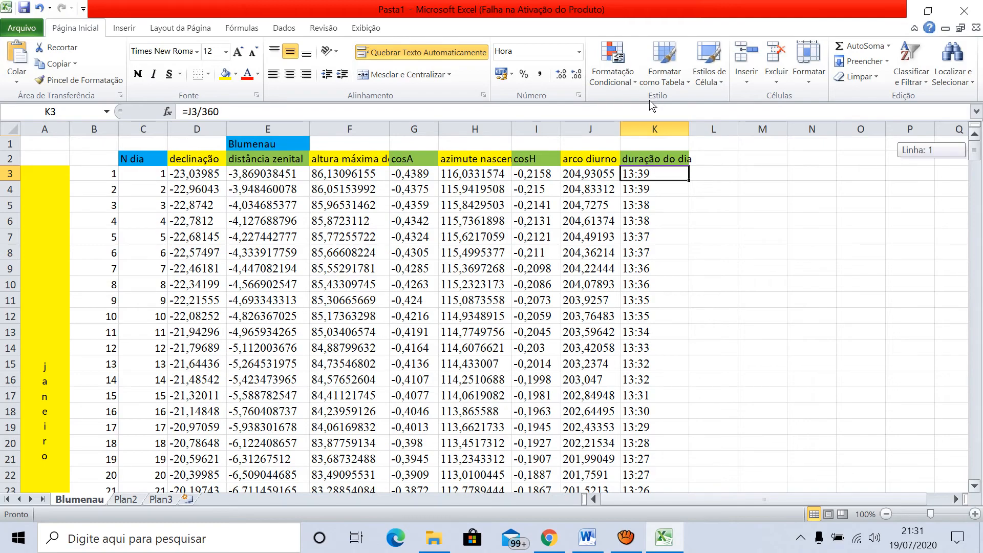
scroll(651, 123, down, 19)
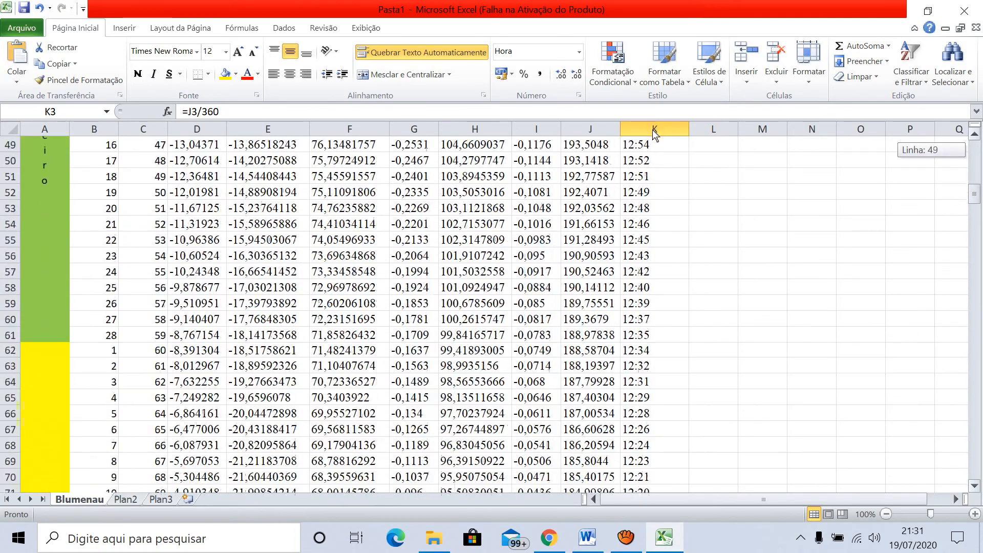
scroll(658, 160, down, 1)
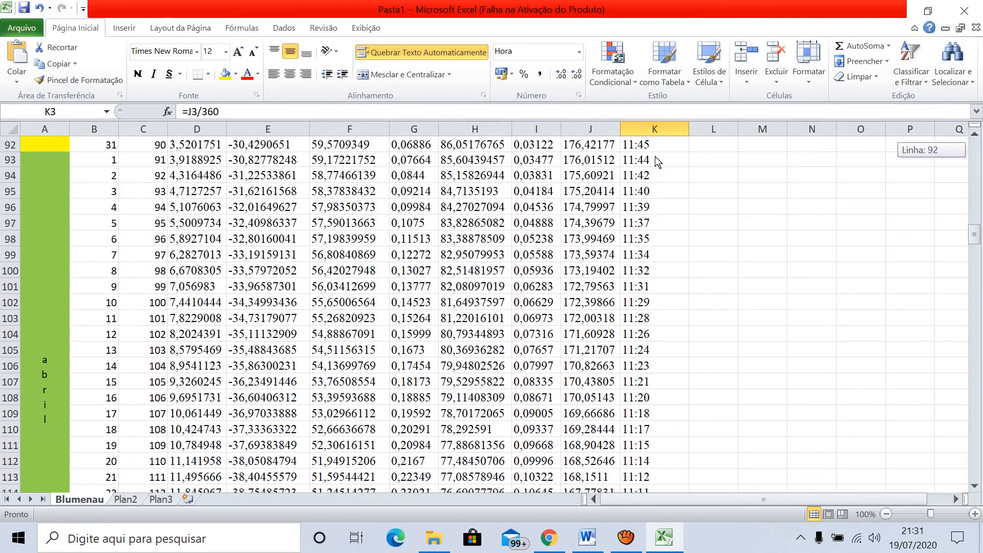
scroll(657, 154, up, 7)
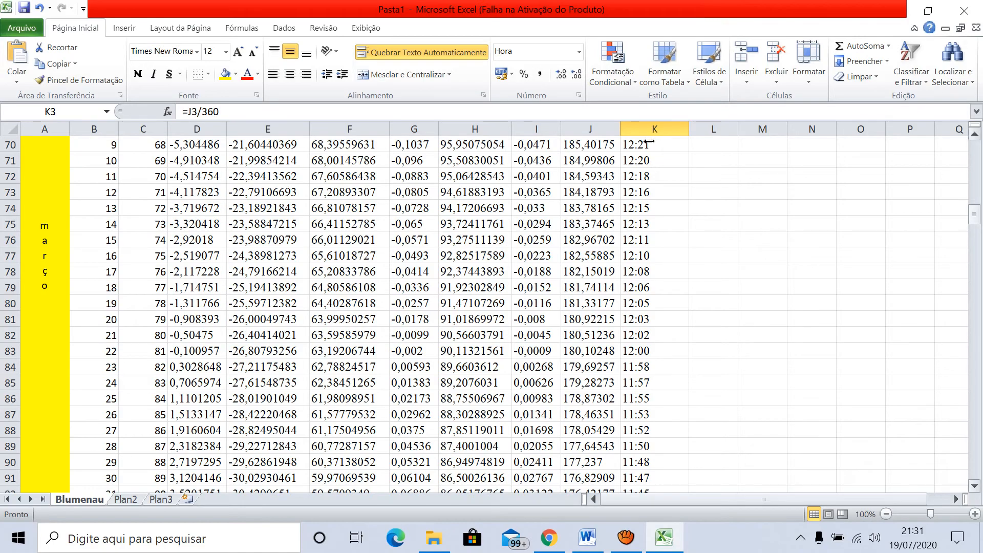
scroll(656, 165, down, 9)
scroll(655, 165, down, 4)
scroll(656, 165, up, 6)
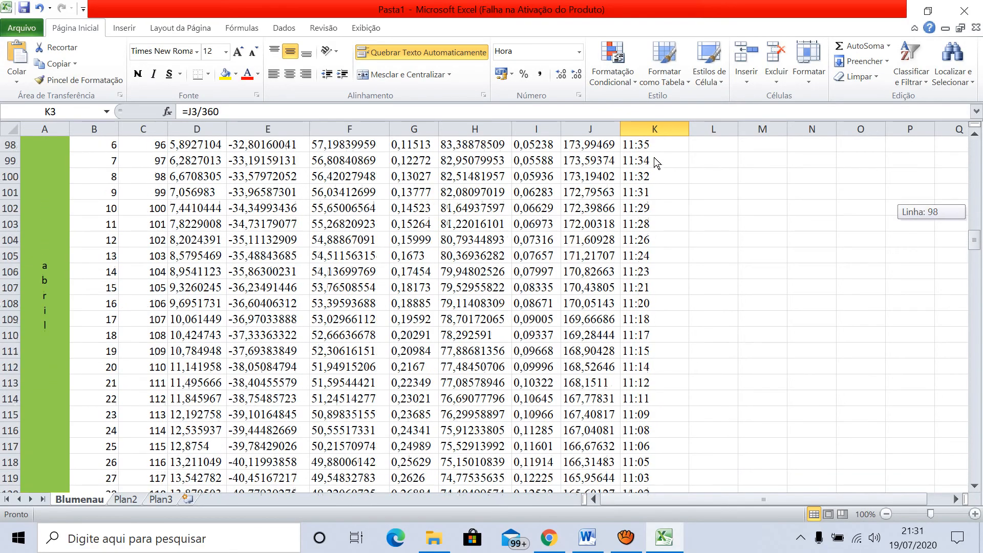
scroll(658, 177, down, 9)
scroll(658, 177, down, 15)
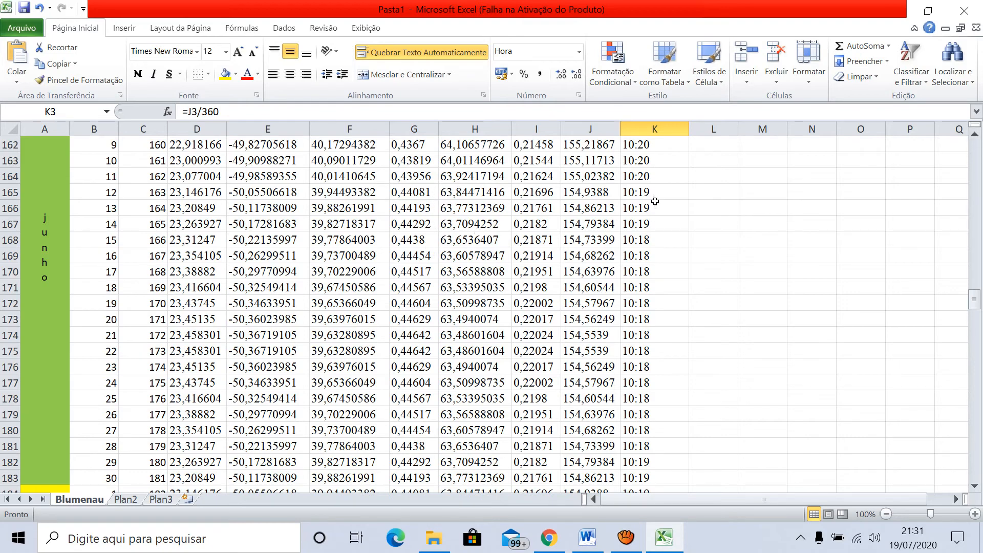
scroll(651, 205, down, 20)
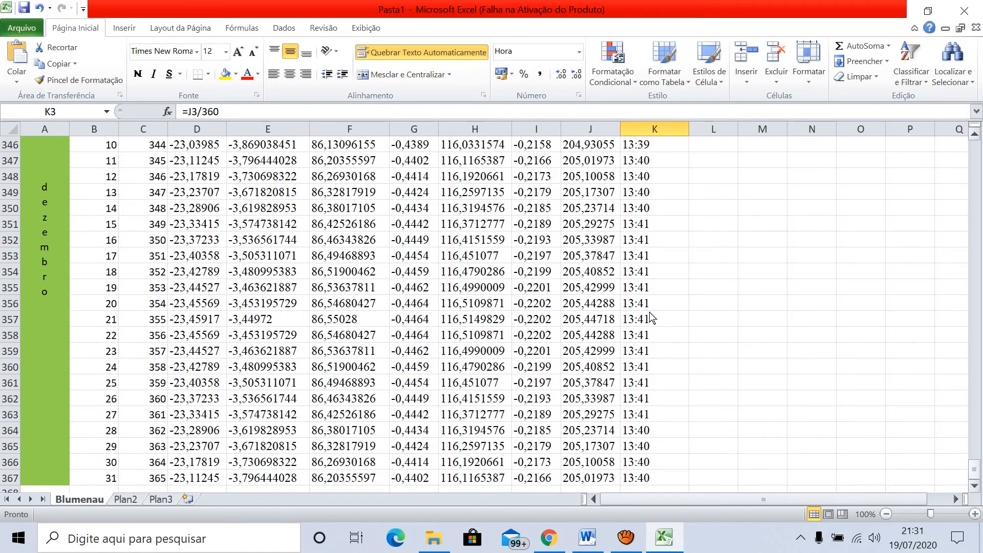
drag(975, 470, 975, 130)
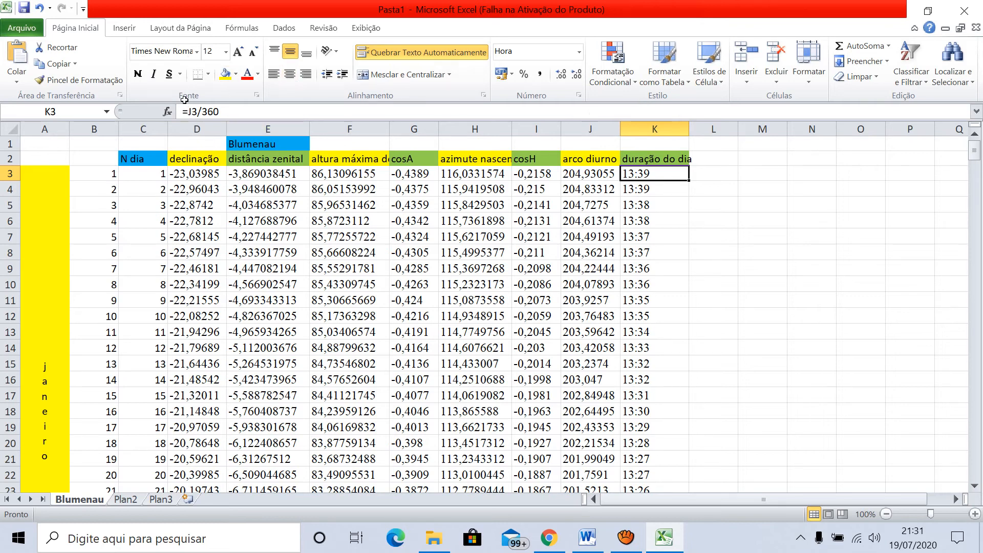
Merge and centre the Blumenau title across E1:K1
drag(240, 144, 666, 144)
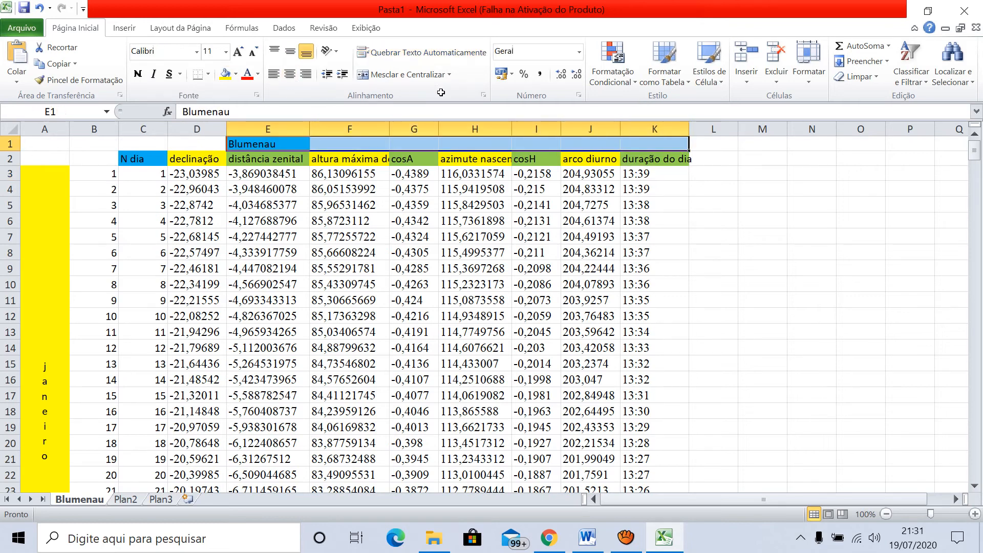
click(400, 74)
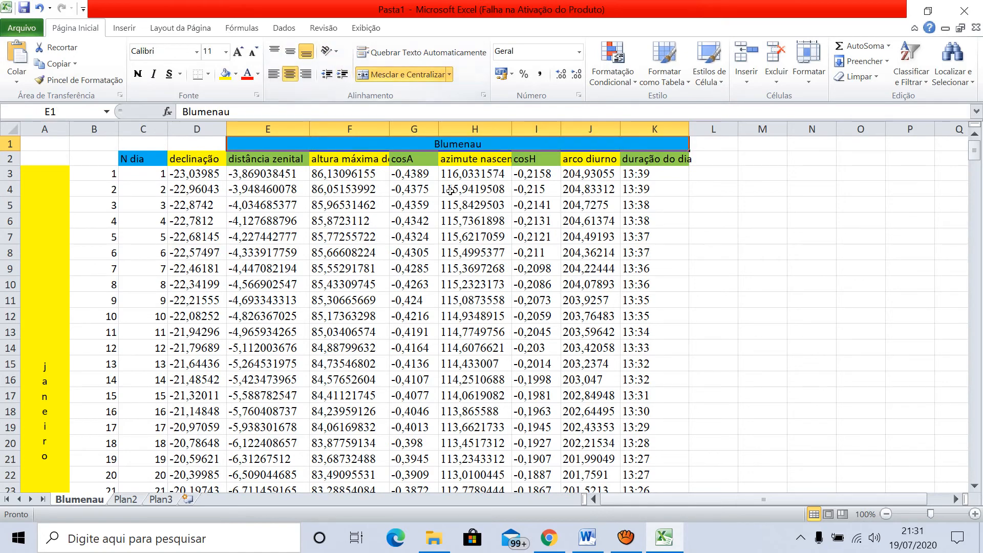
click(655, 269)
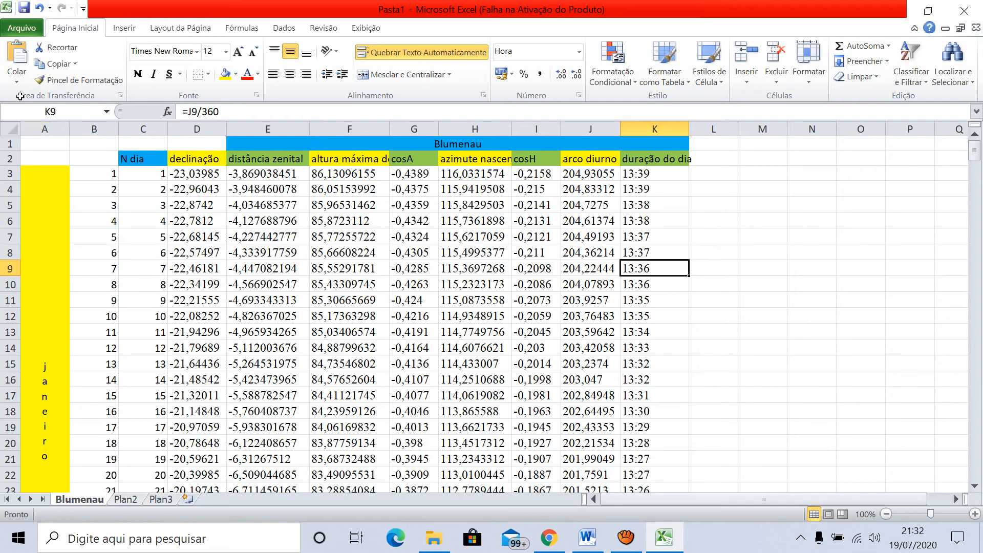
Copy the whole table A1:K367 to cell A1 of sheet Plan2 and widen columns D to J to fit their contents
drag(45, 144, 306, 105)
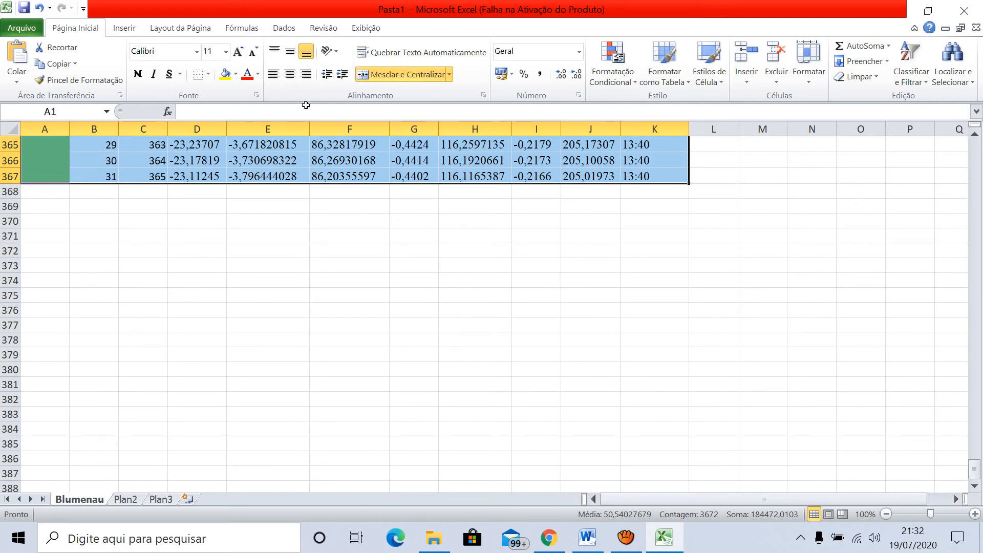
key(ctrl+c)
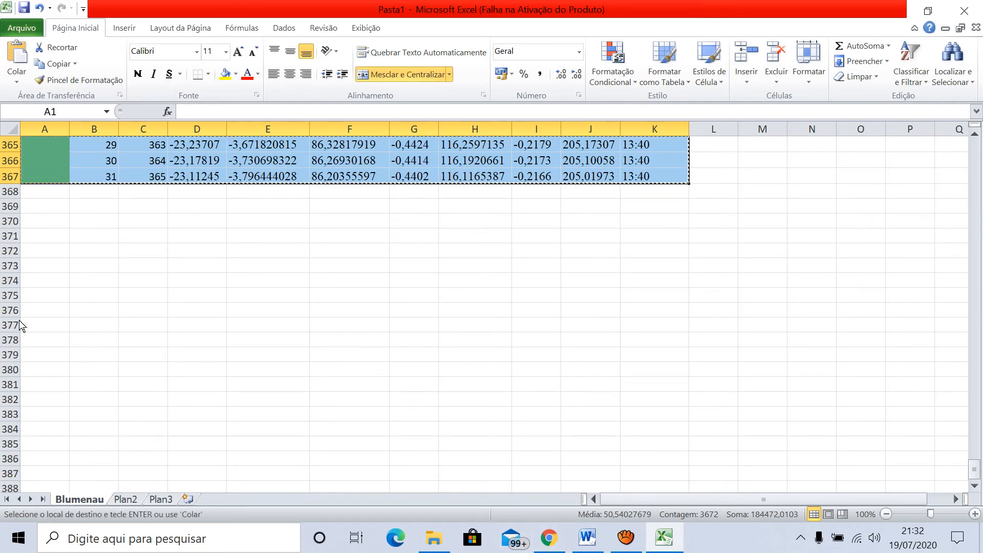
key(ctrl+Page_Down)
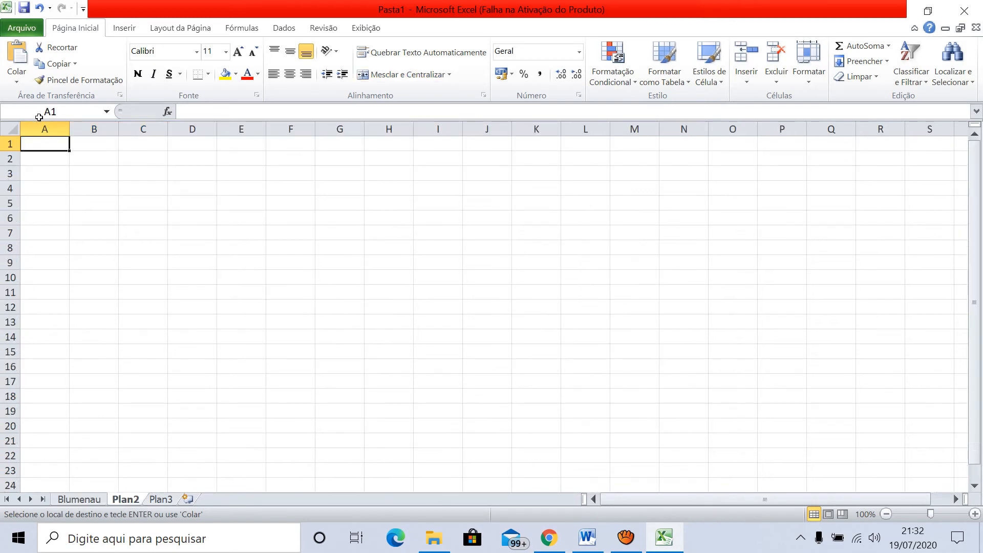
key(ctrl+v)
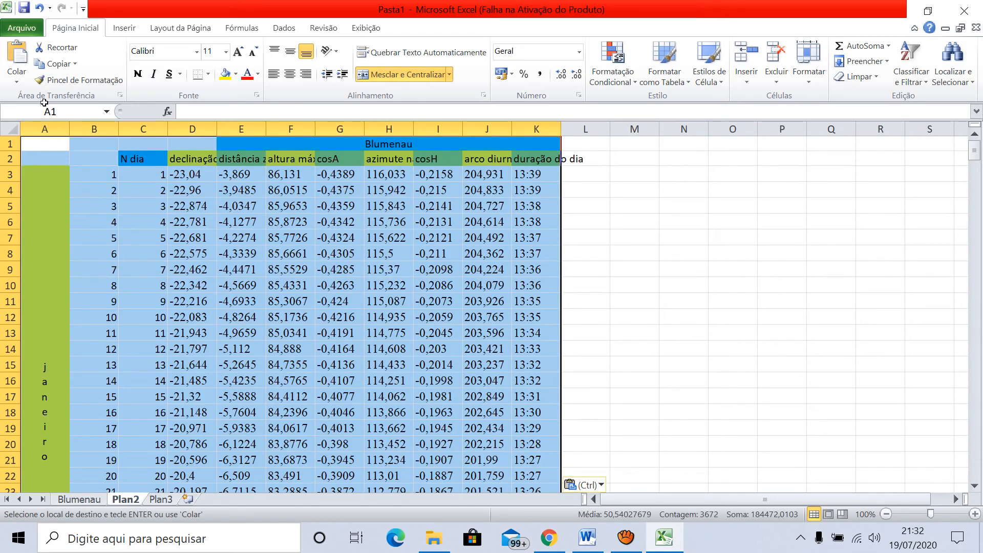
click(832, 317)
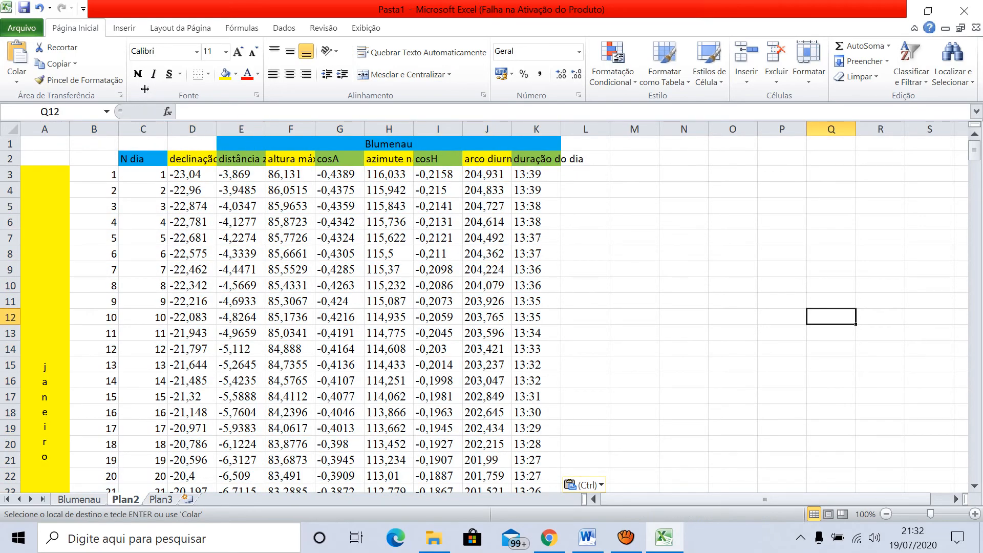
drag(217, 128, 702, 129)
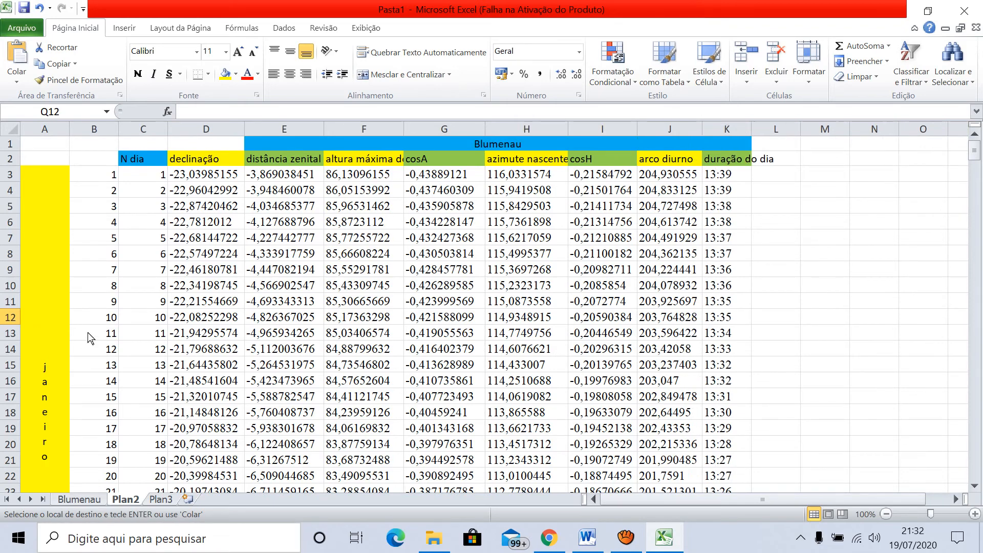
Rename the sheet Plan2 as Buenos Aires
right_click(131, 498)
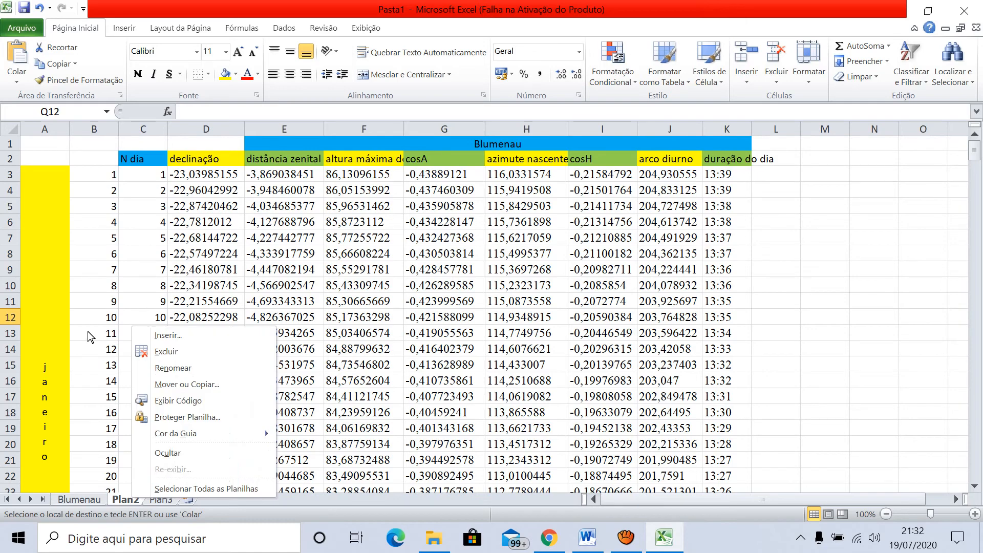
click(195, 369)
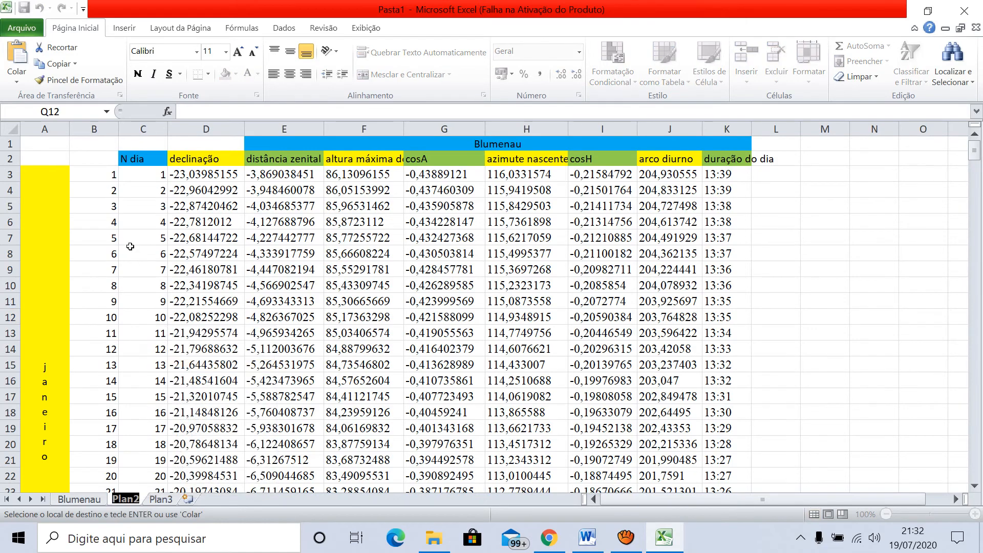
text(Buenos)
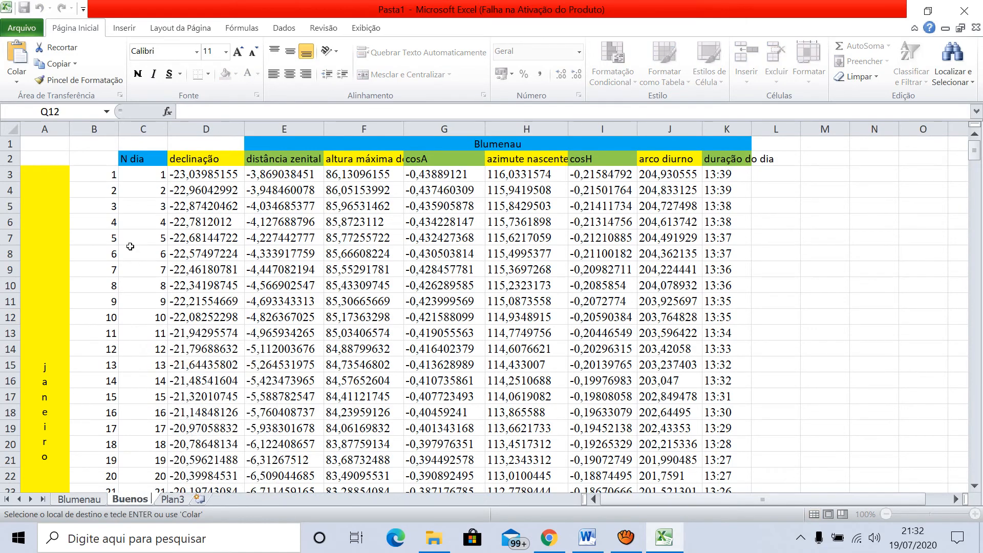
text( Aires)
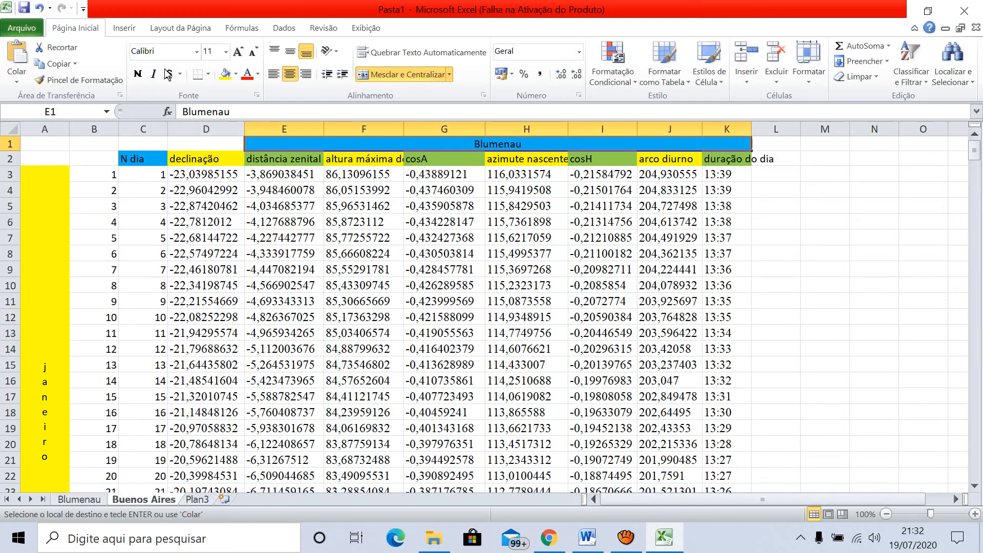
Replace the merged title in E1 of the copied table with Buenos Aires
text(B)
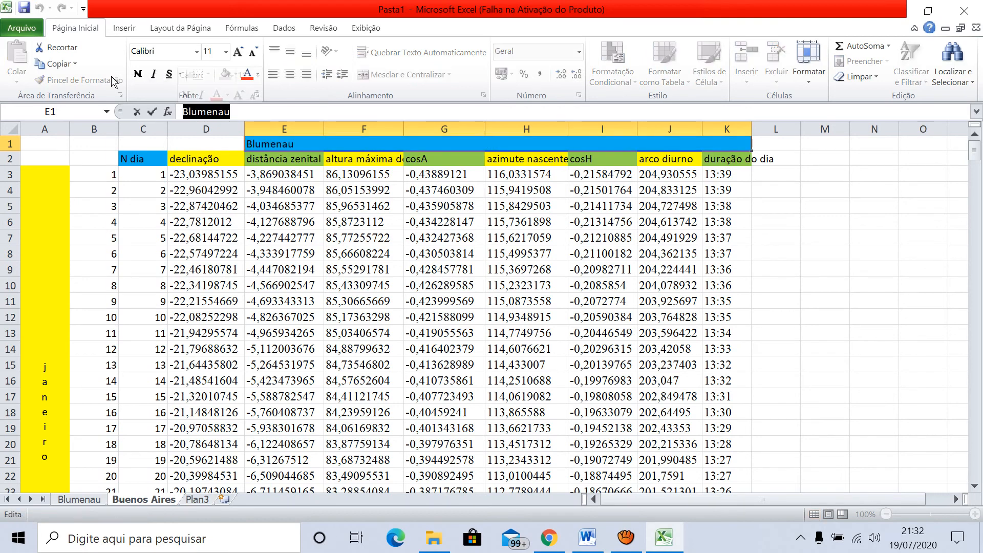
key(Delete)
text(uenos A)
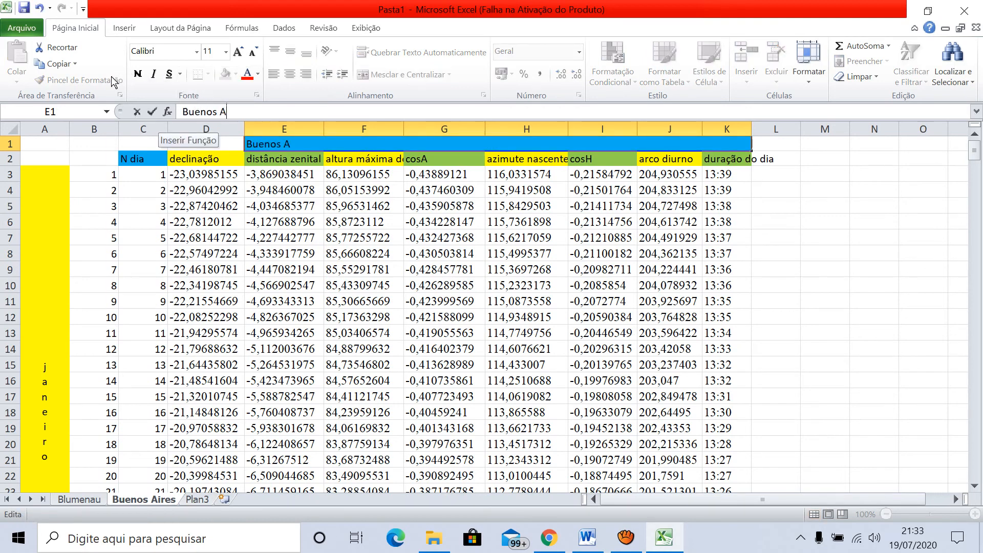
text(ires)
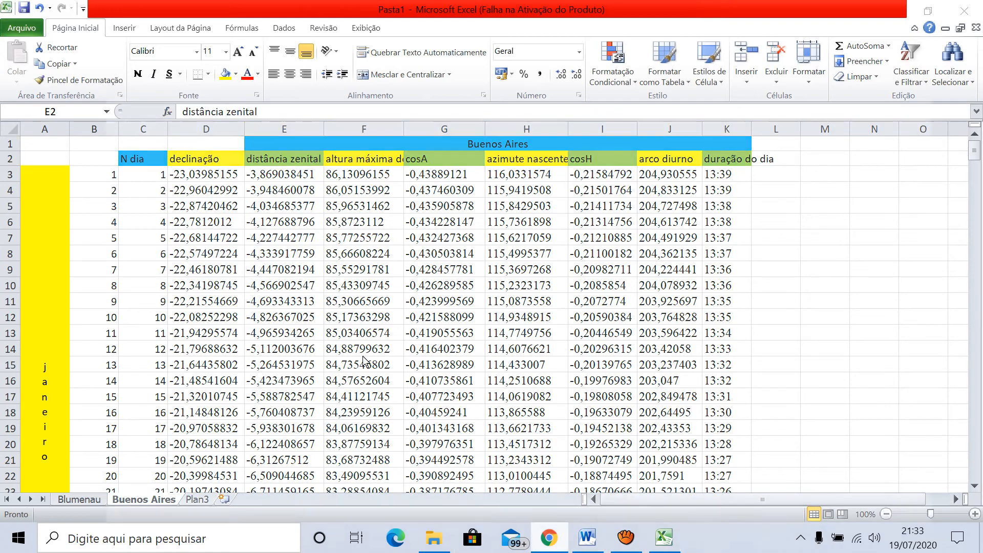
Switch to Chrome, search Google for "latitude buenos aires" and copy the city's decimal latitude from the featured result
key(alt+Tab)
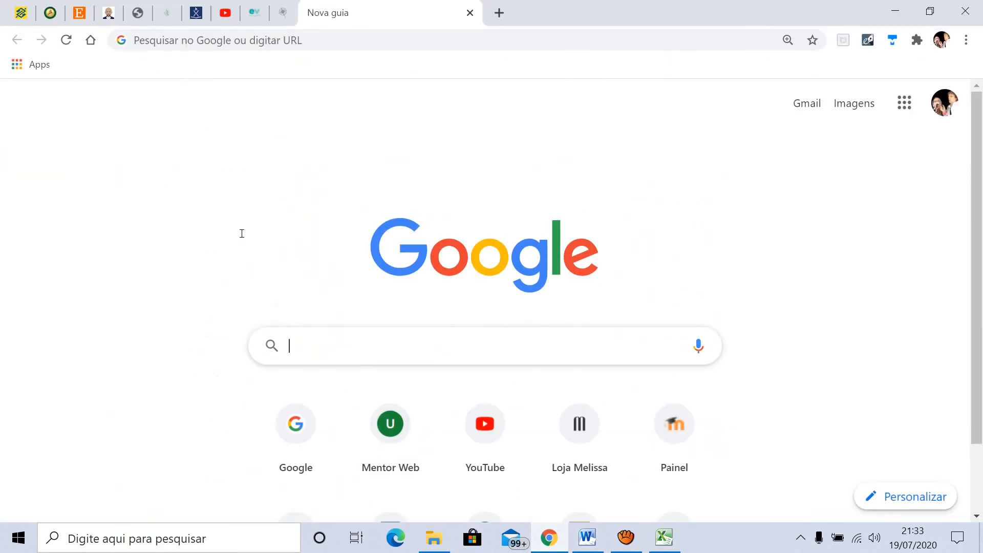
text(latitude buenos aires)
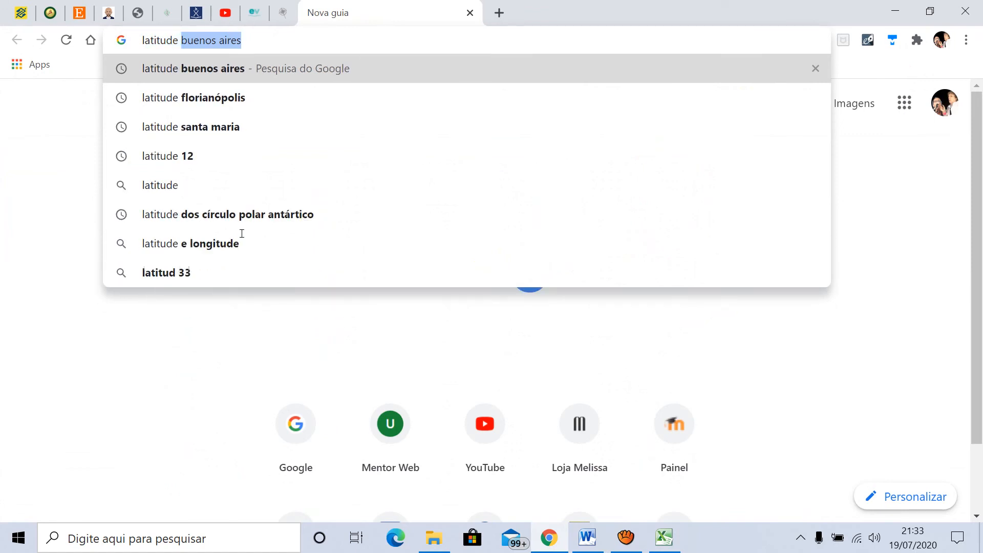
key(Return)
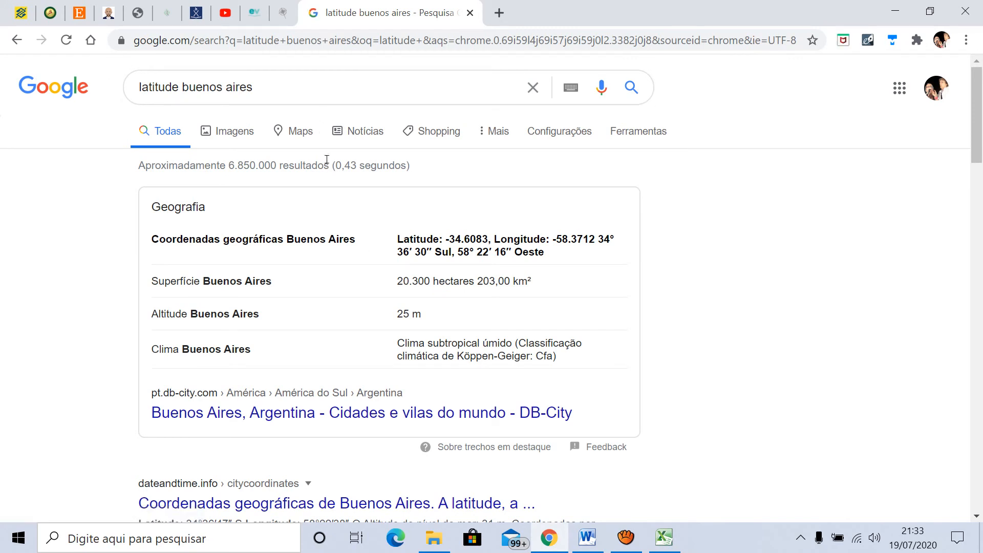
drag(489, 239, 450, 239)
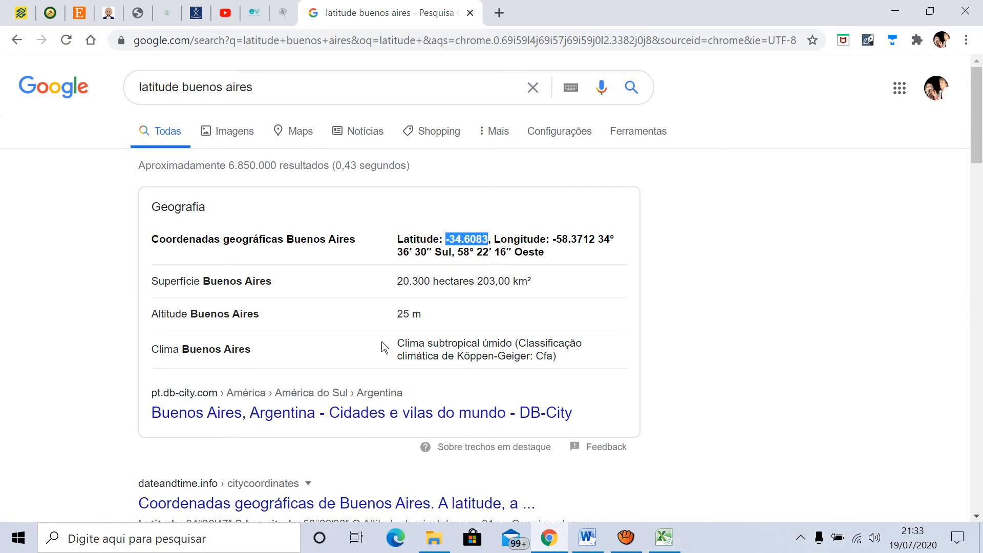
Switch back to Excel and replace the latitude in the E3 zenith-distance formula with -34.6083
click(667, 536)
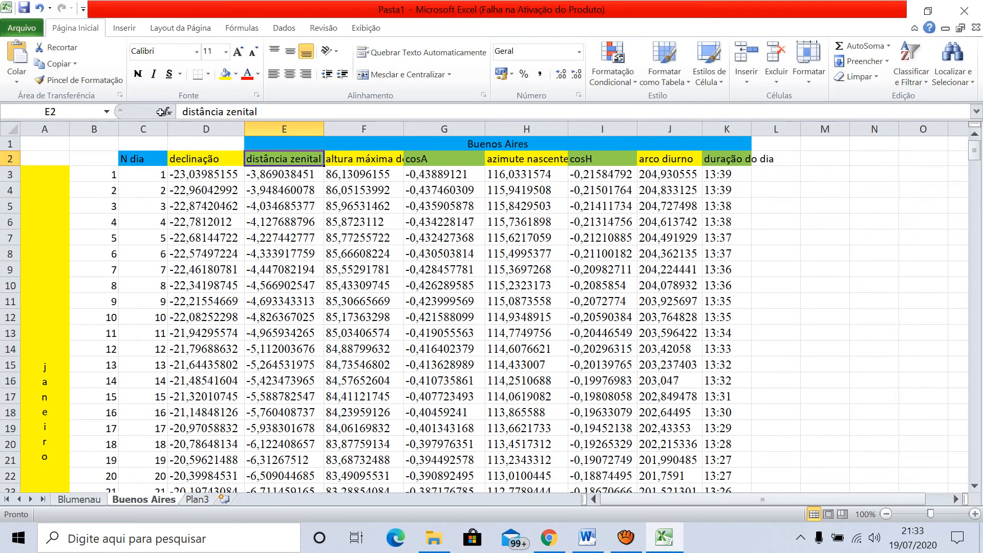
key(Down)
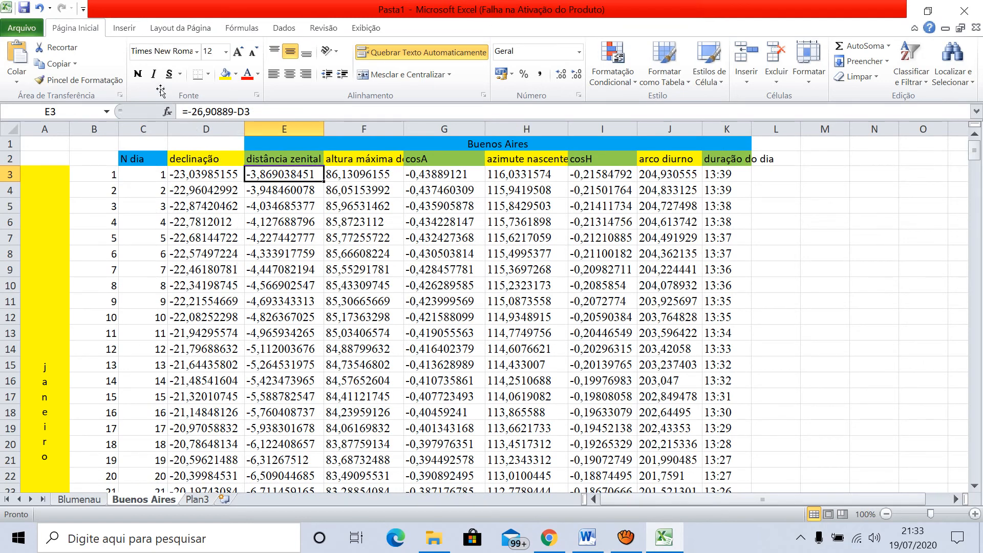
drag(234, 112, 188, 111)
text(-34.6083)
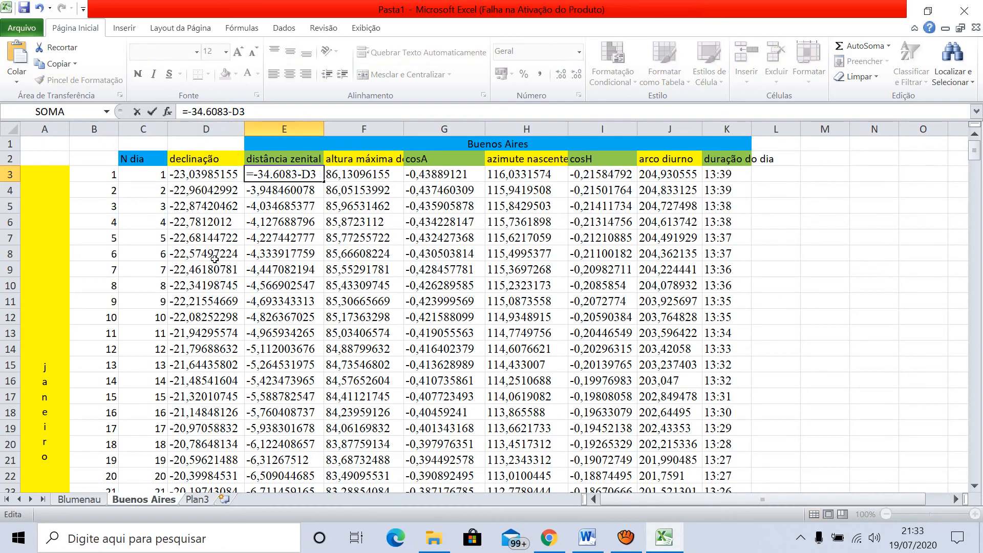
key(Return)
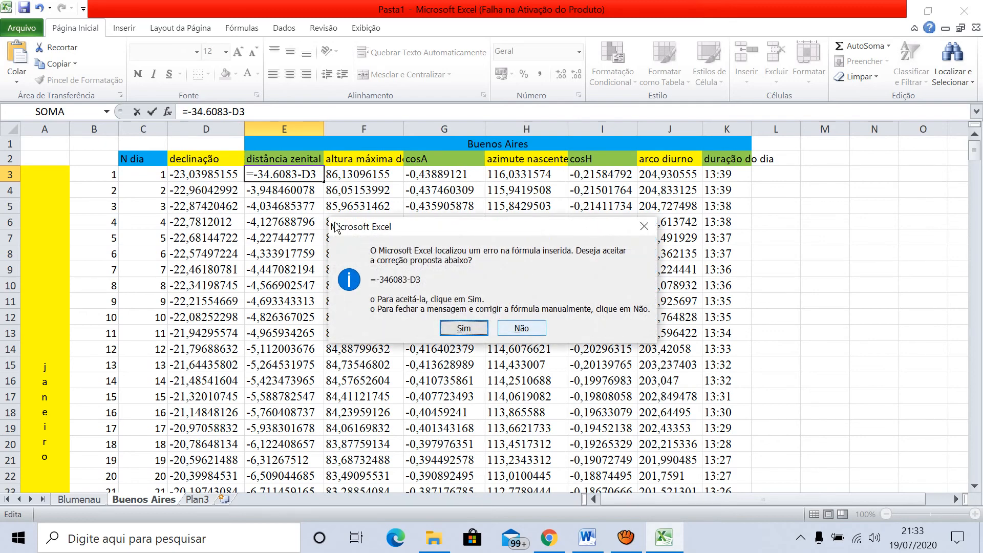
key(n)
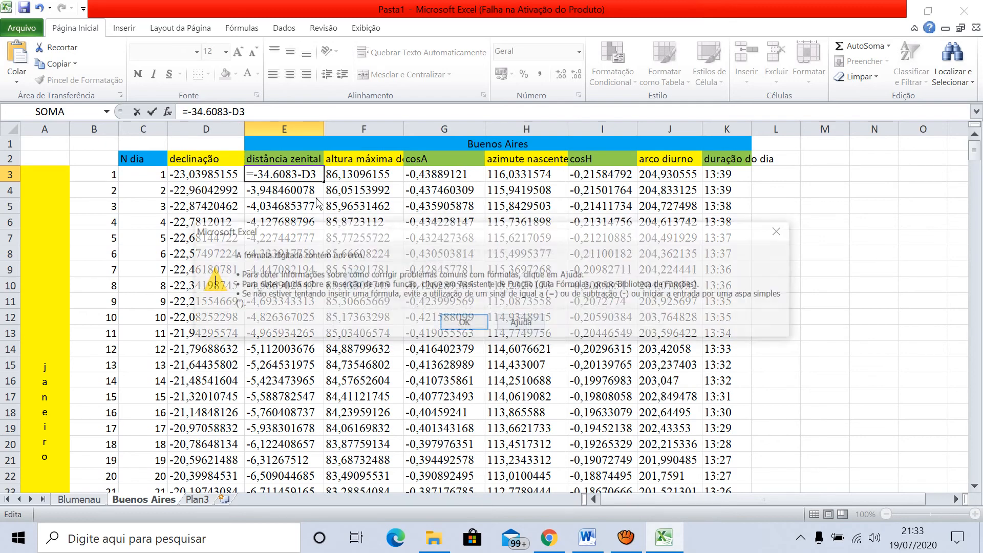
key(Return)
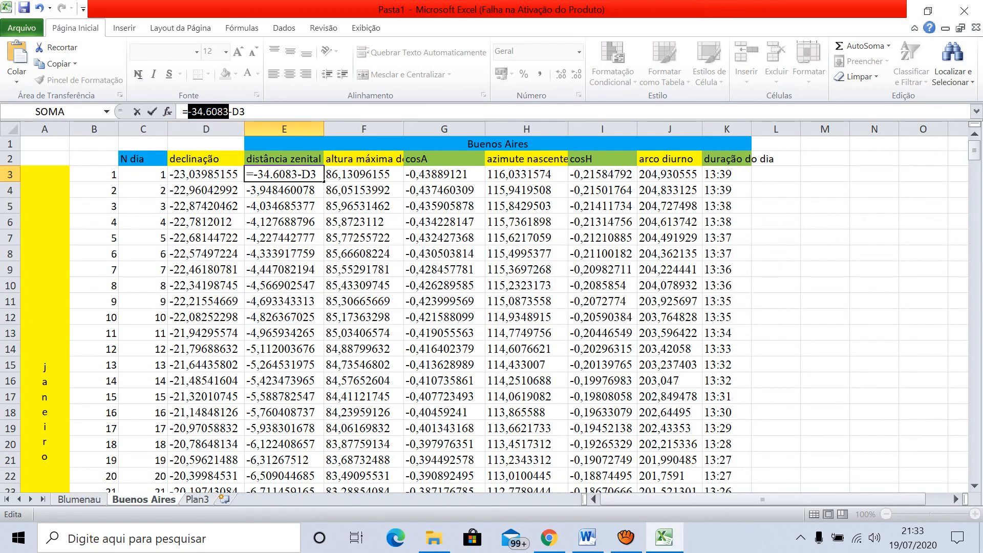
Change the decimal point to a comma in the E3 formula so it reads =-34,6083-D3
click(206, 112)
key(BackSpace)
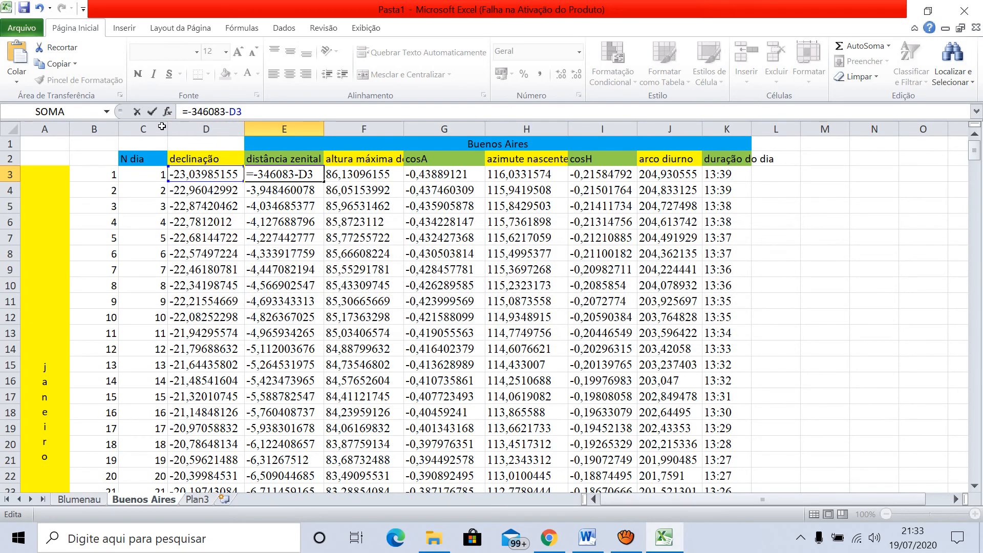
text(,)
key(Return)
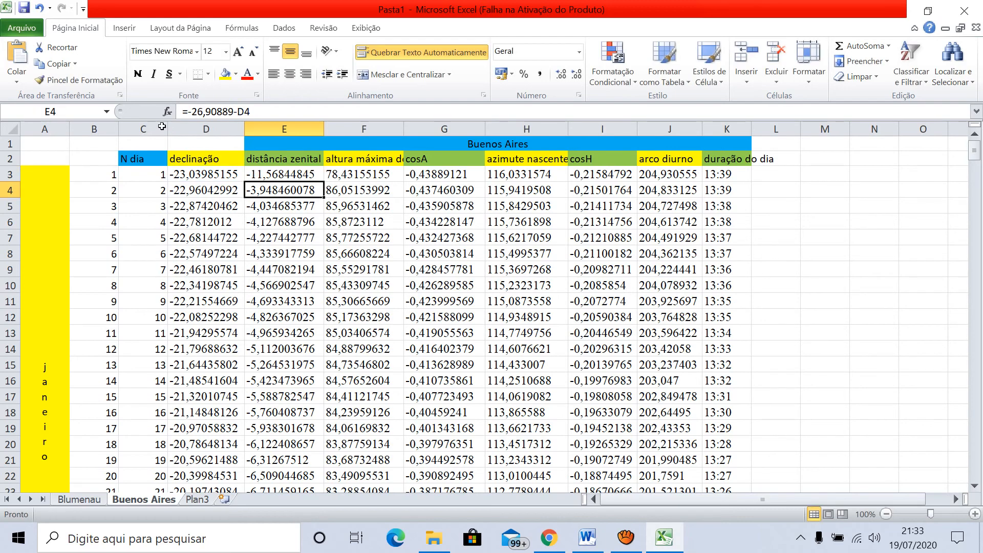
Fill the zenith-distance formula from E3 down to E367
key(Up)
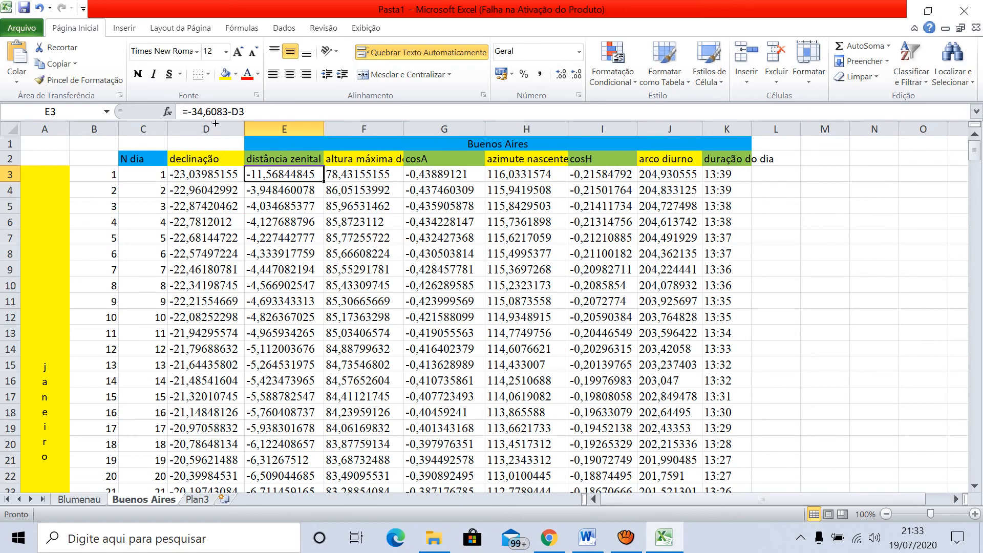
drag(324, 181, 337, 468)
drag(225, 313, 224, 313)
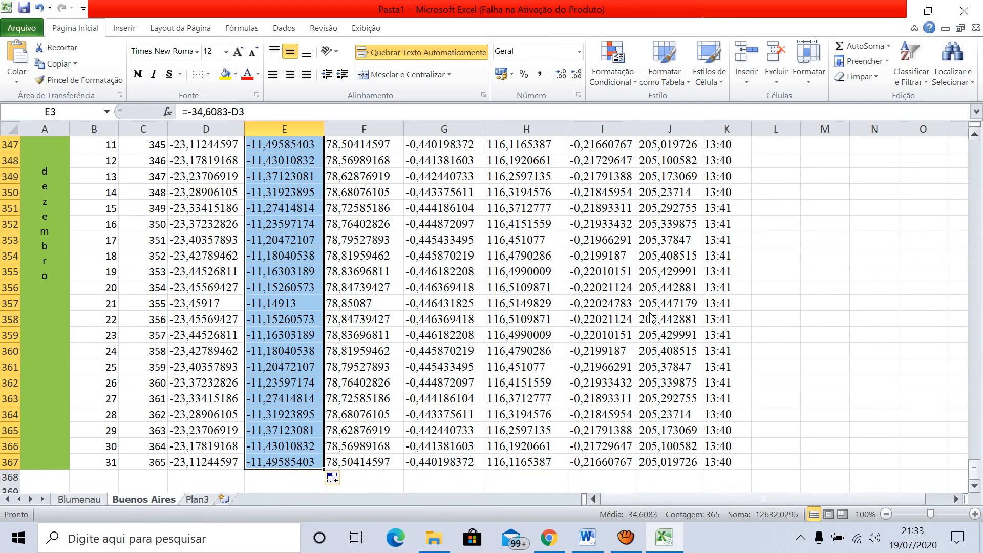
scroll(651, 313, up, 2)
scroll(651, 314, up, 20)
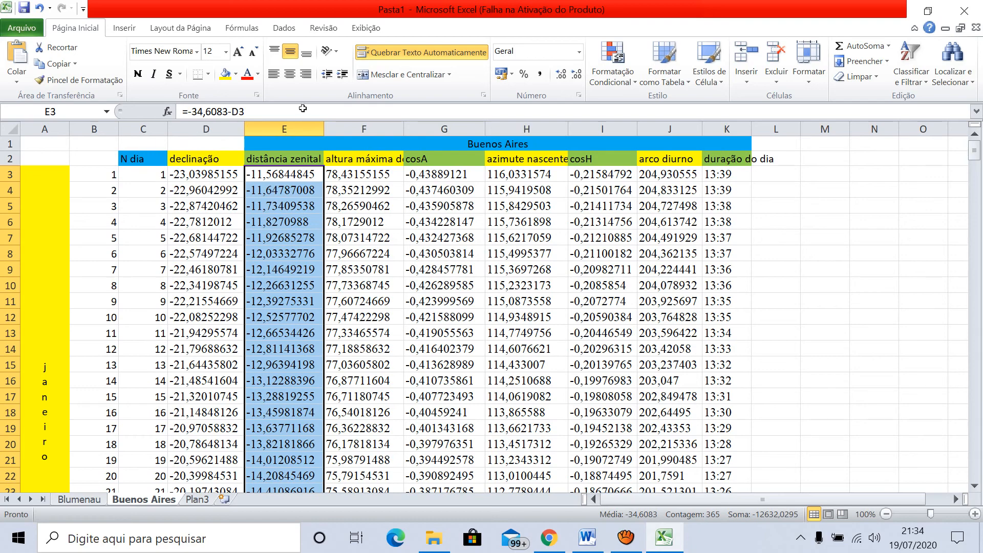
Replace the latitude in the G3 cosA formula with -34,6083, using a decimal comma
key(Right)
key(Right)
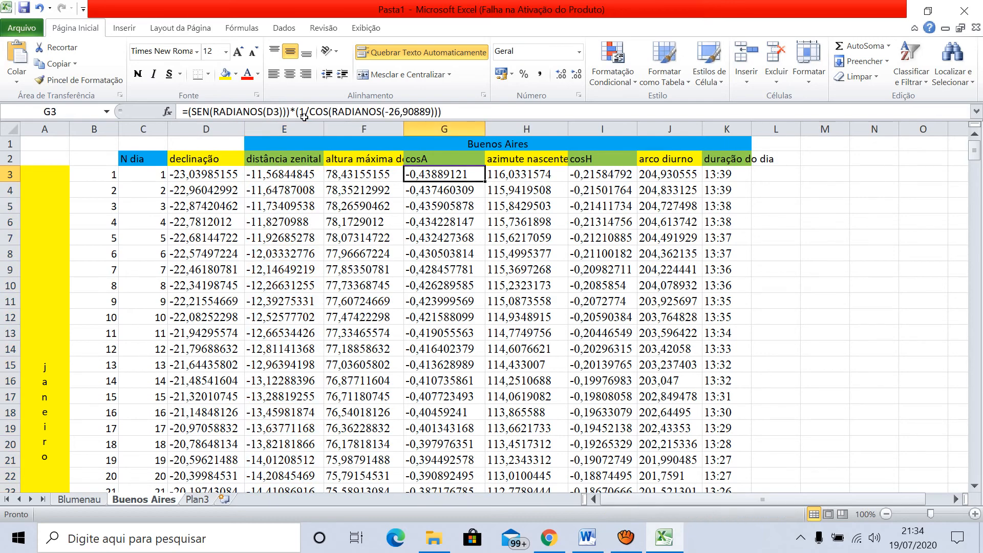
click(431, 111)
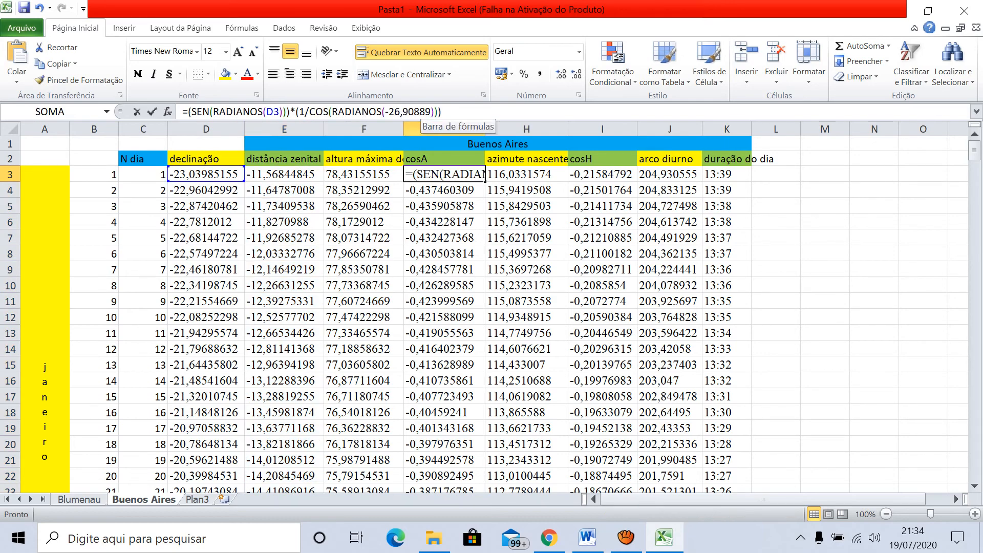
drag(431, 112, 389, 112)
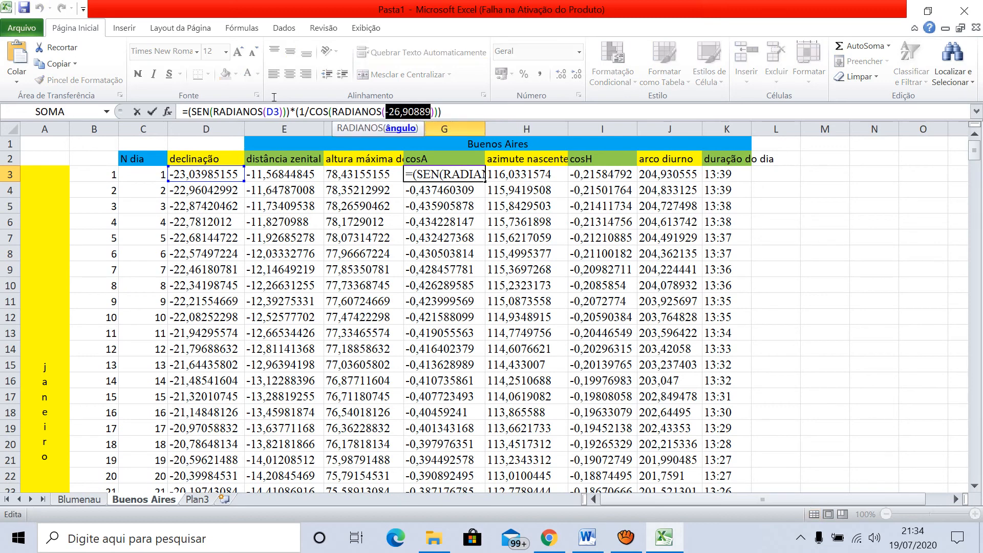
text(-34.6083)
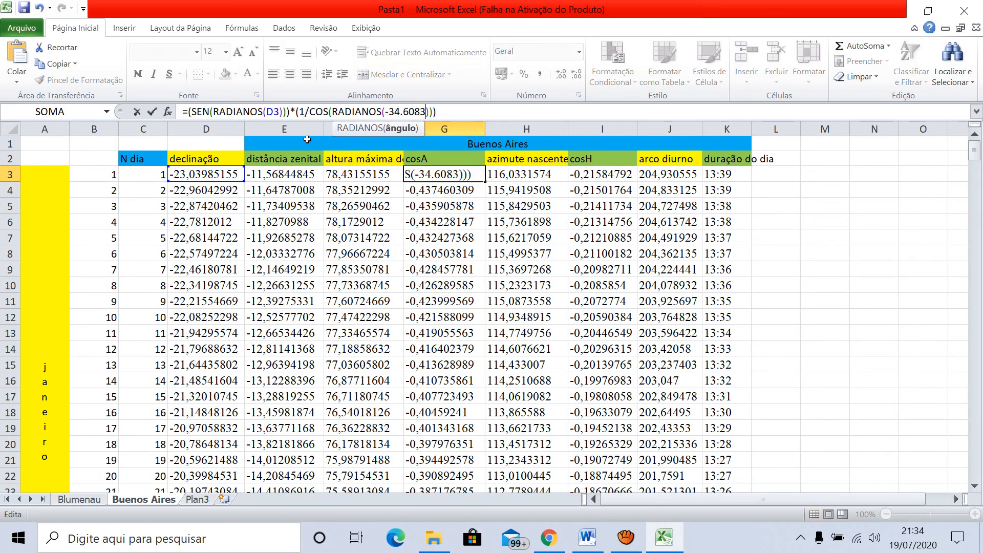
key(Left)
key(Left)
key(Left)
key(Left)
key(BackSpace)
text(,)
key(Return)
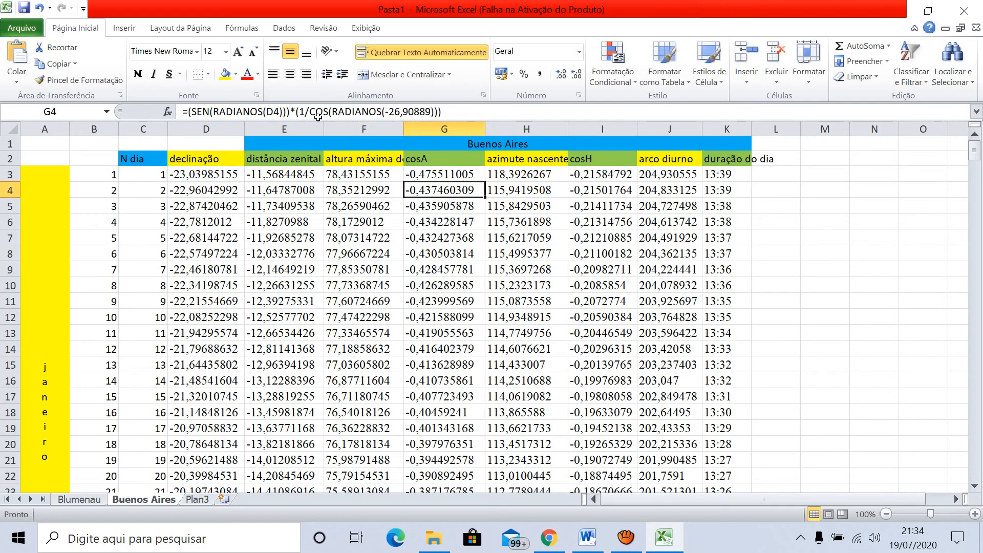
Fill the cosA formula from G3 down to G367
key(Up)
drag(485, 181, 483, 552)
drag(321, 369, 308, 462)
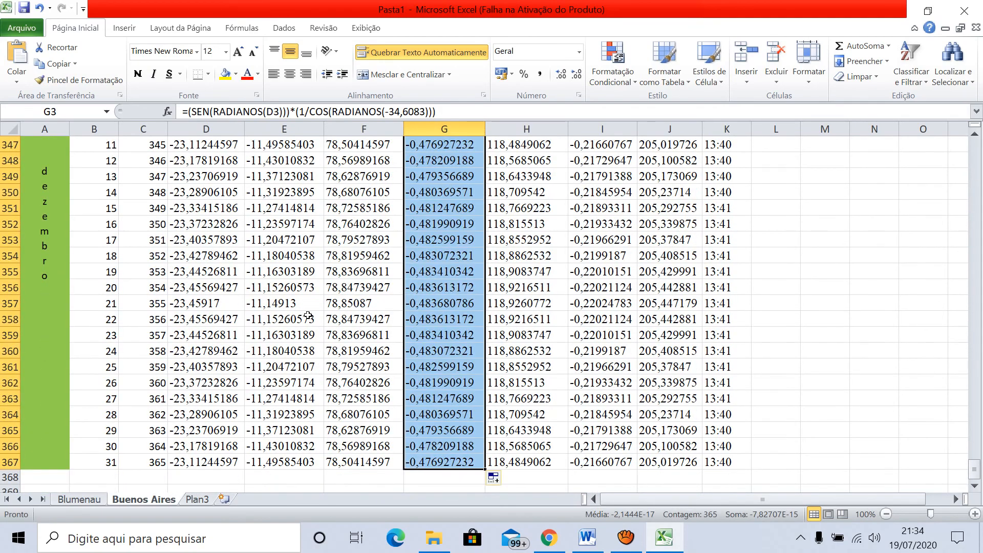
scroll(606, 211, up, 20)
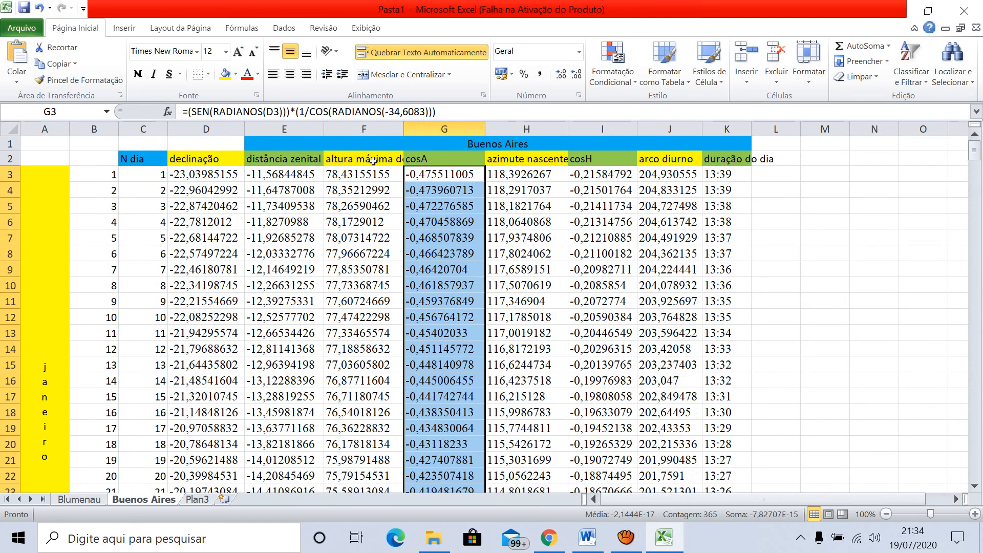
Change the latitude in the I3 cosH formula so it reads =(-TAN(RADIANOS(-34,6083)))*(TAN(RADIANOS(D3)))
key(Right)
key(Right)
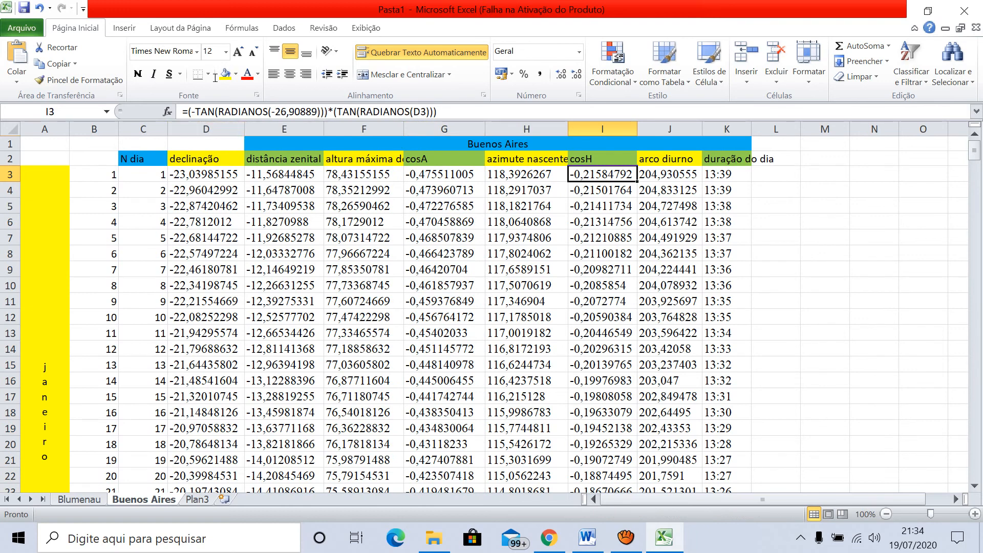
drag(318, 112, 272, 111)
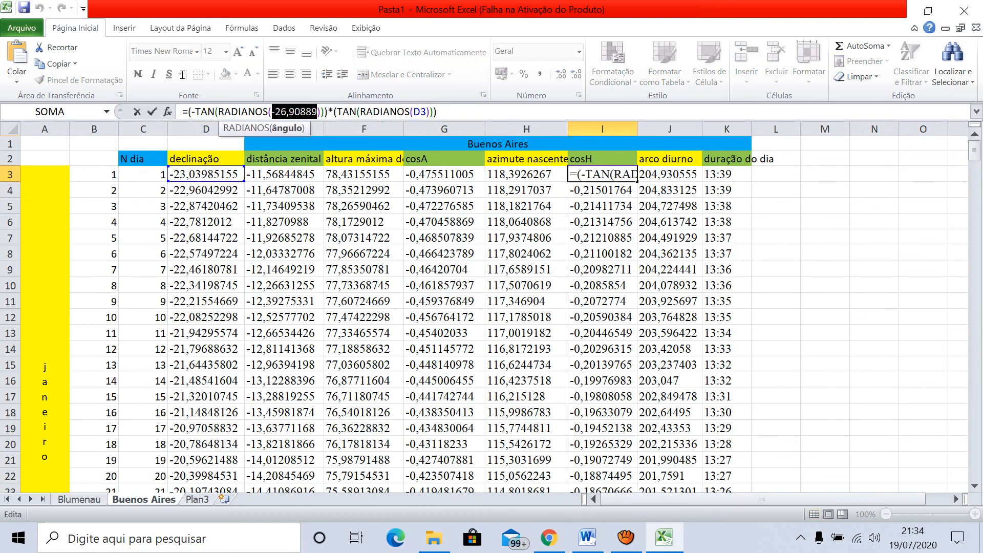
text(-34.6083)
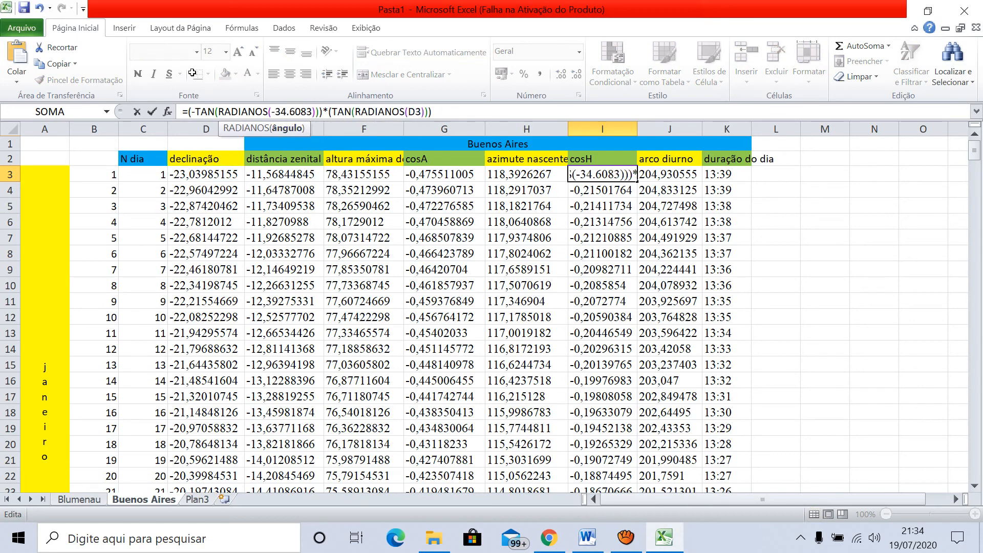
key(BackSpace)
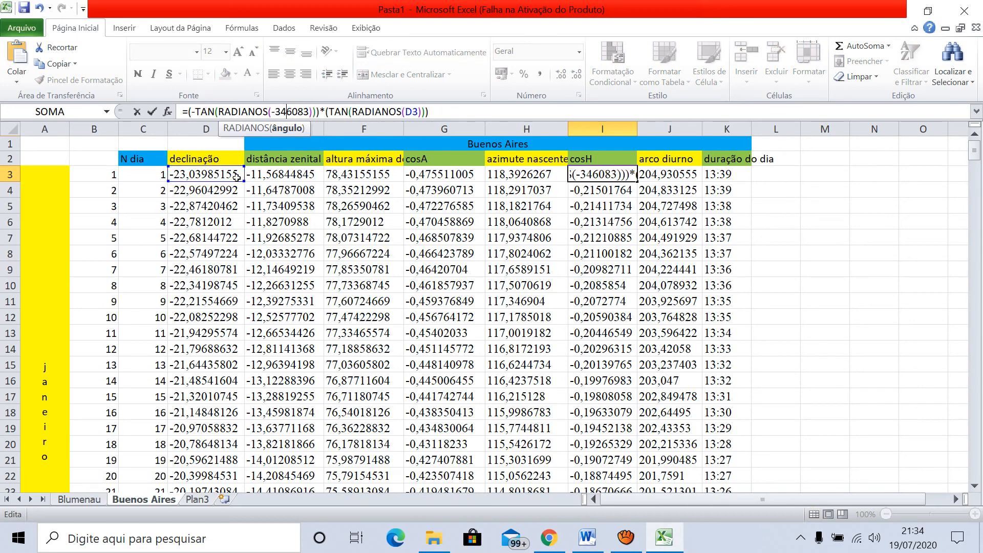
text(,)
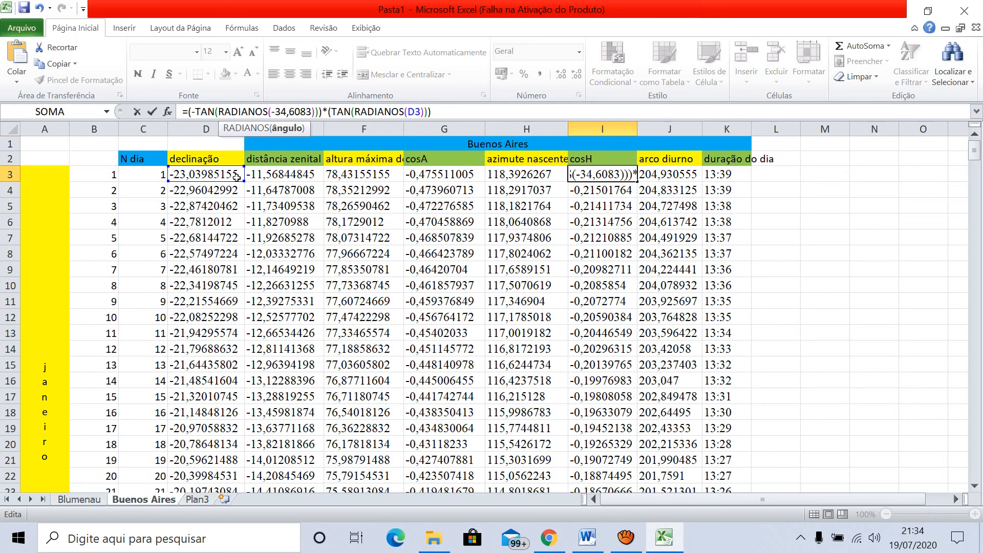
key(Return)
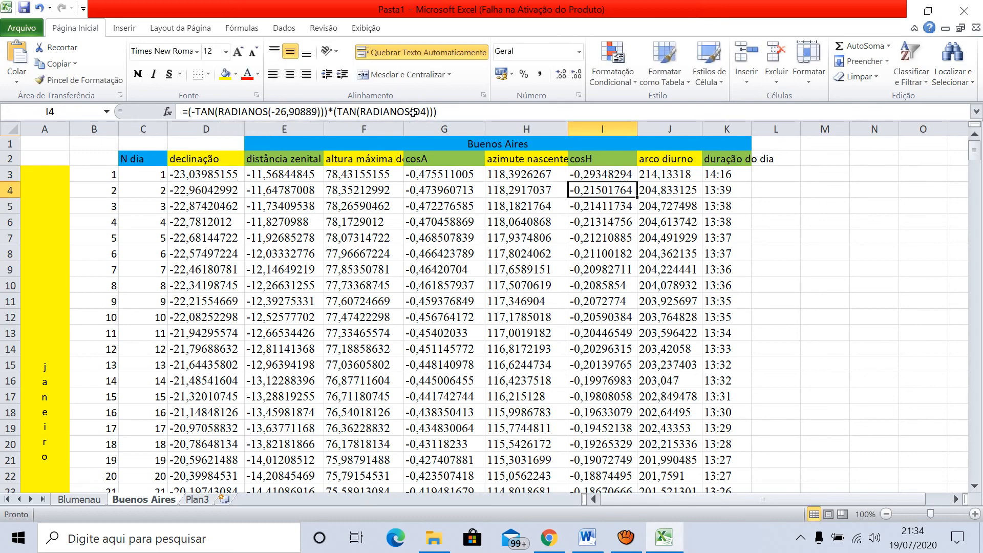
Fill the cosH formula from I3 down to I367
key(Up)
drag(638, 182, 405, 310)
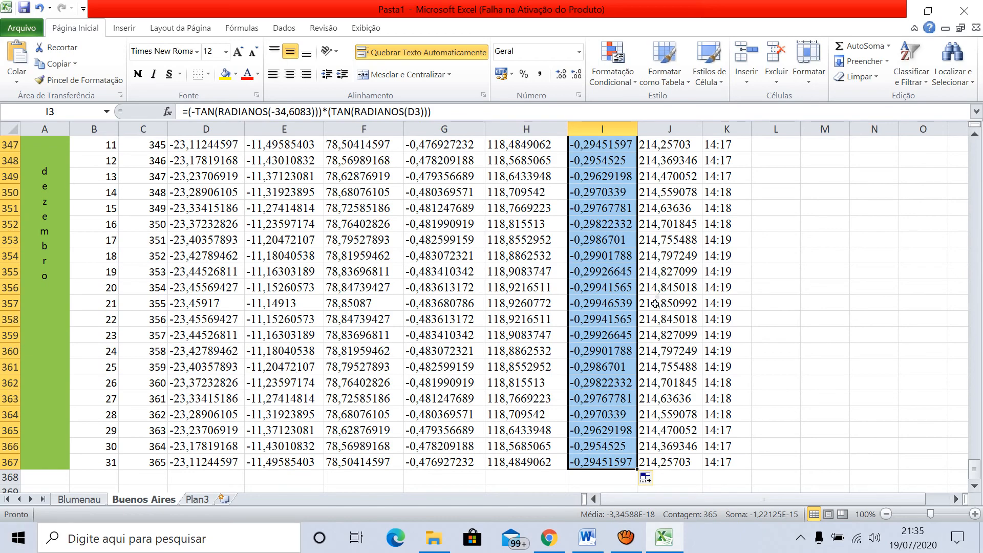
drag(974, 469, 974, 149)
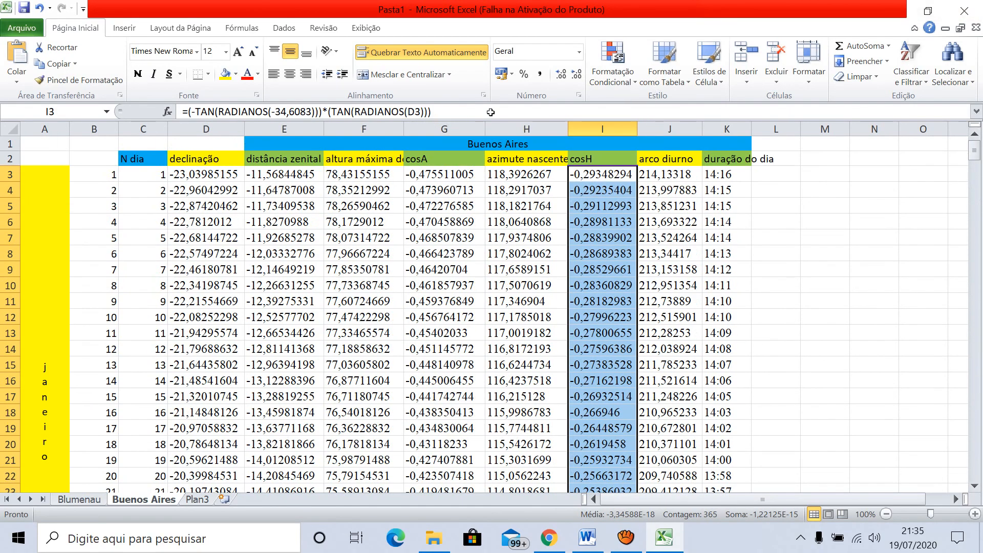
Format the day-length cells K3:K367 with the 13:30:55 time type so they include seconds
drag(727, 174, 733, 459)
right_click(735, 459)
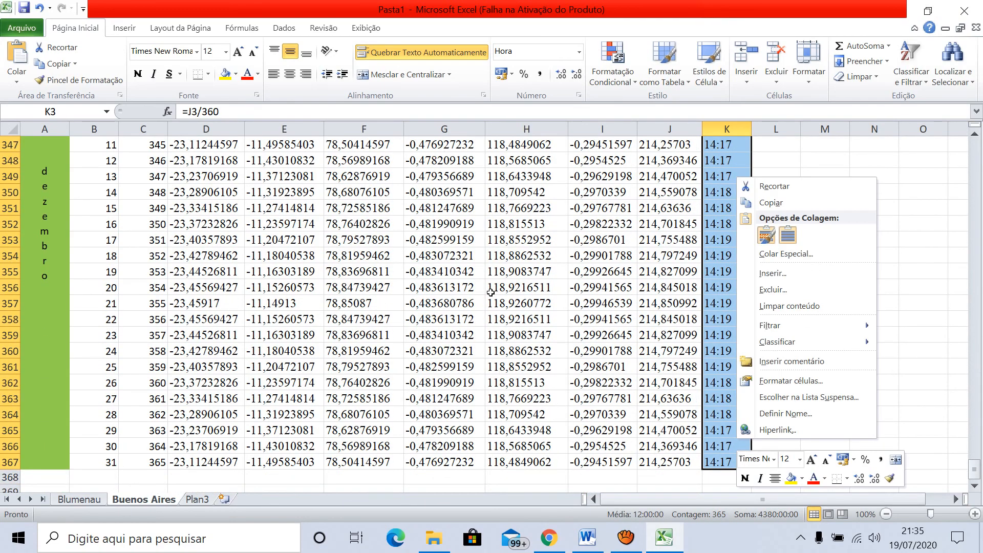
key(Return)
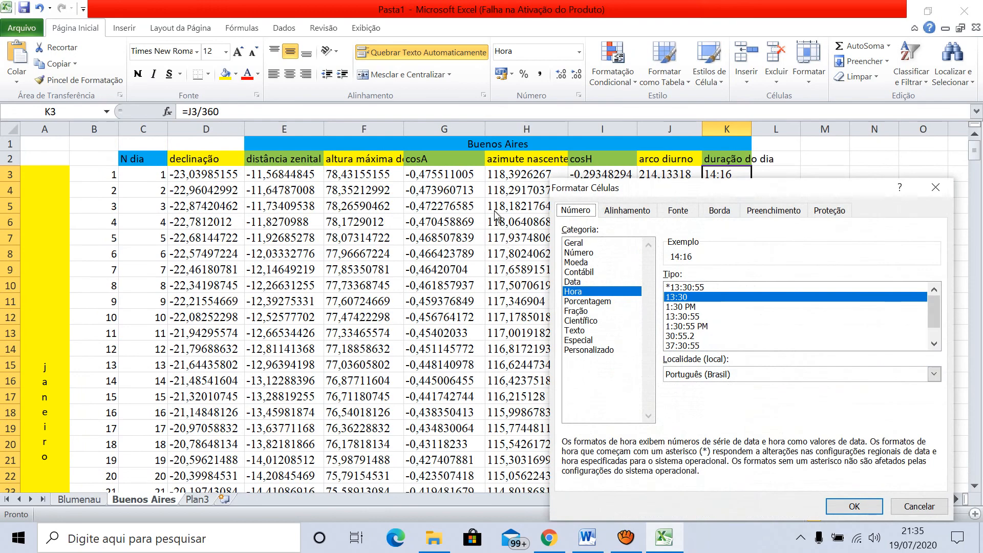
key(Down)
key(Down)
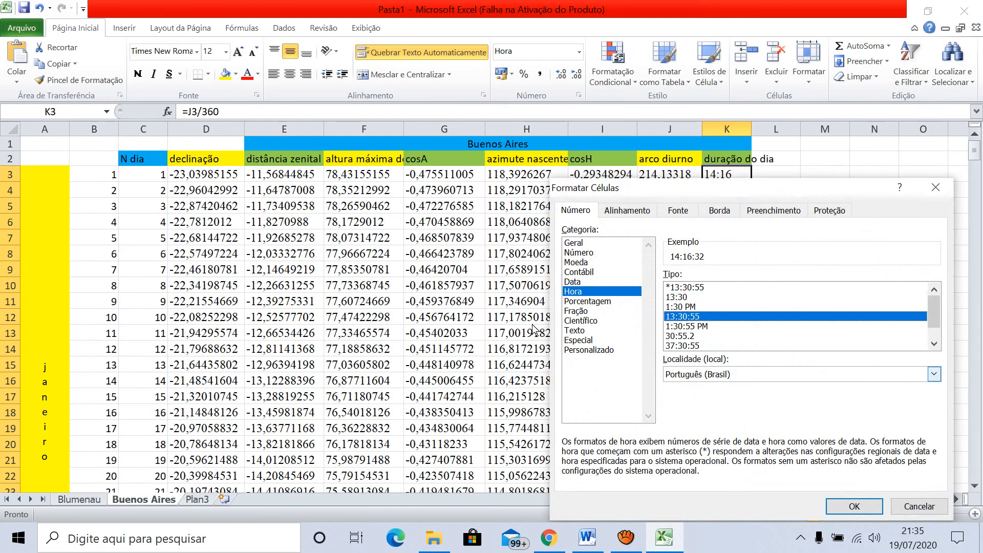
key(Return)
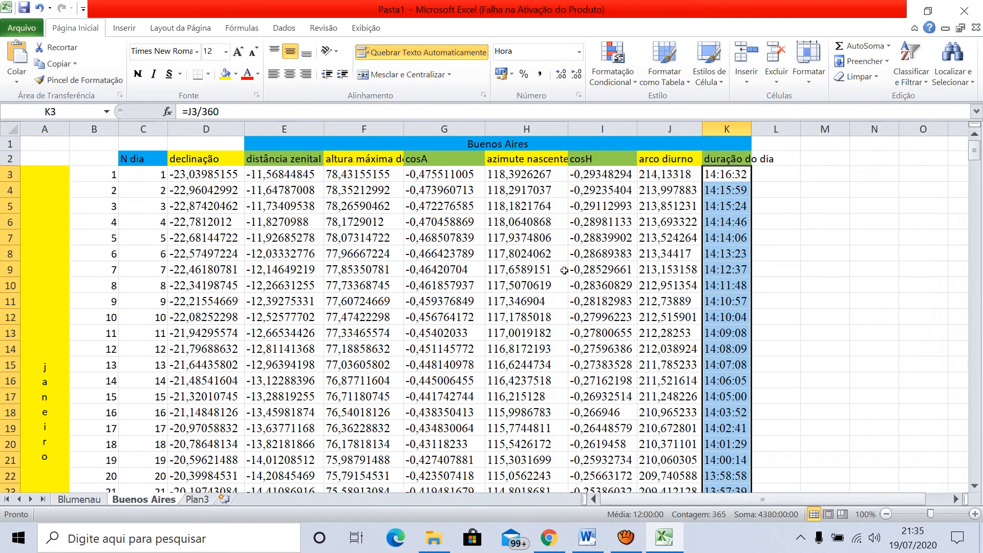
click(825, 412)
Review the Buenos Aires values across the year and compare them with the Blumenau sheet
scroll(564, 275, down, 20)
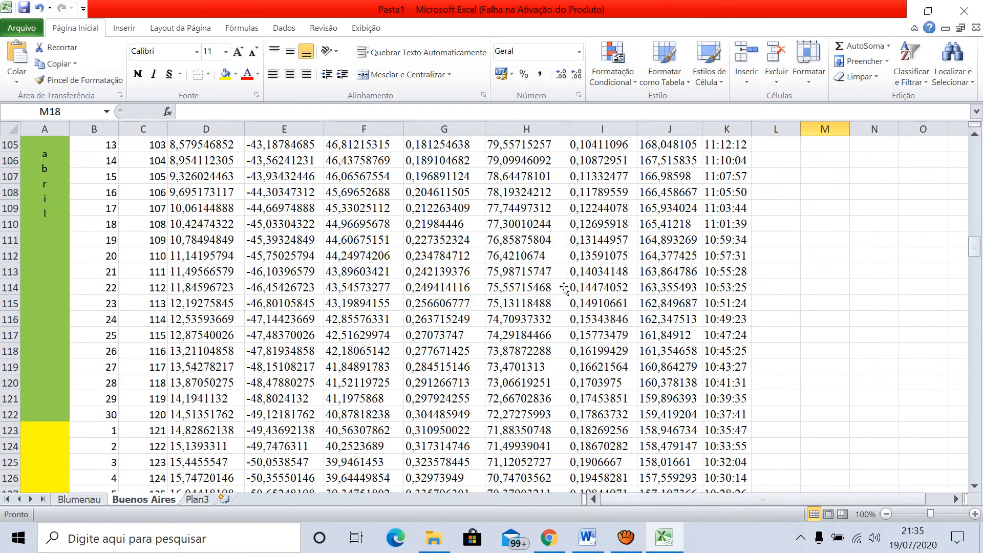
scroll(564, 286, up, 20)
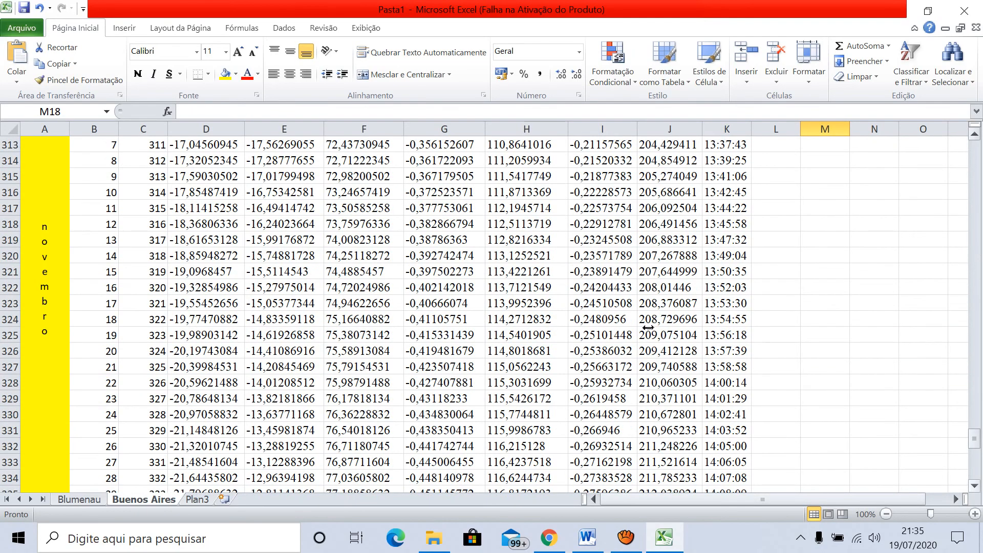
scroll(649, 332, down, 1)
scroll(650, 332, down, 10)
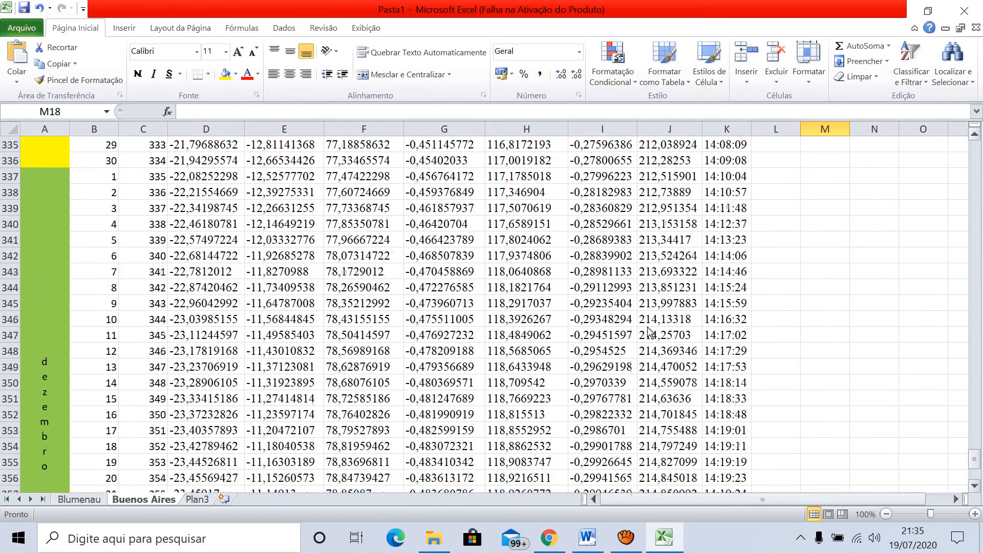
scroll(649, 332, down, 3)
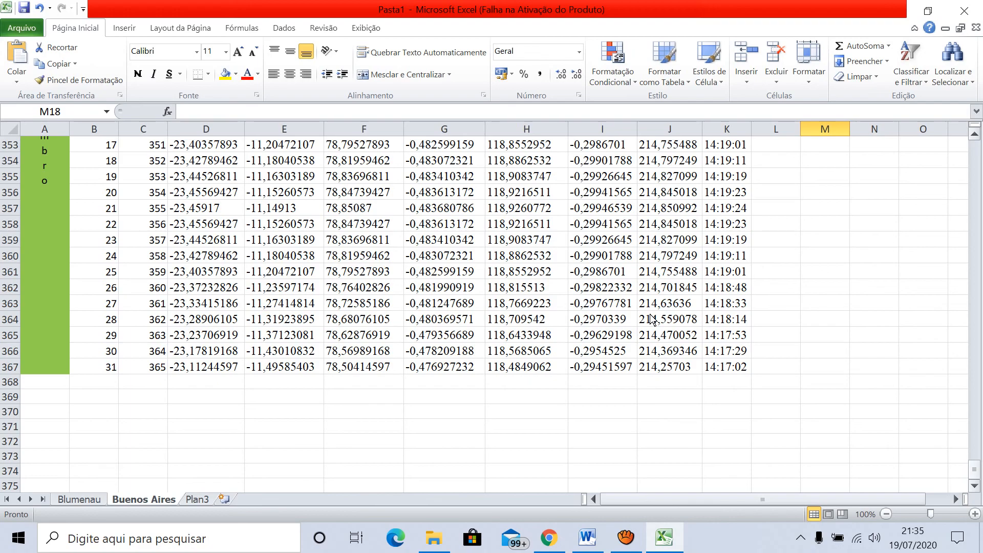
scroll(651, 319, up, 20)
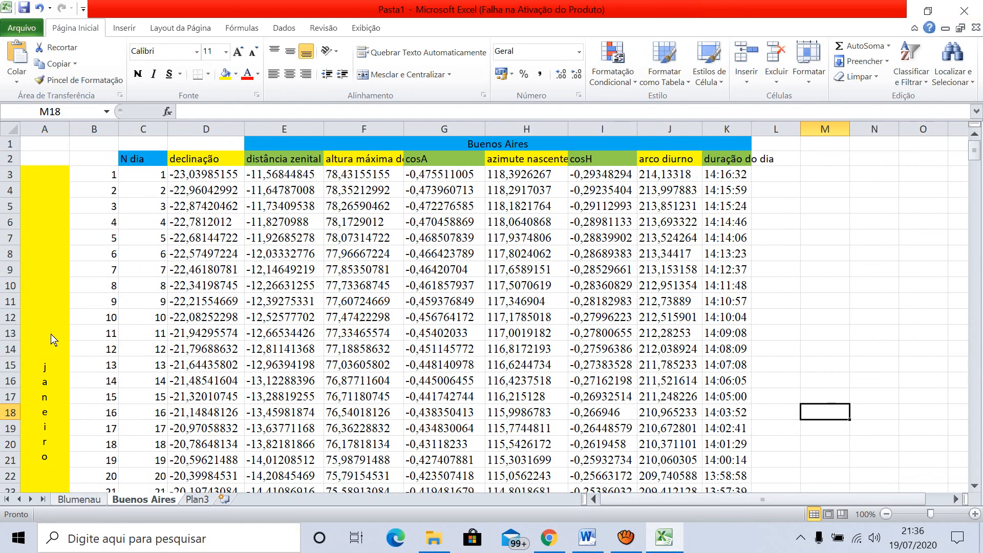
key(ctrl+Page_Up)
scroll(427, 294, up, 20)
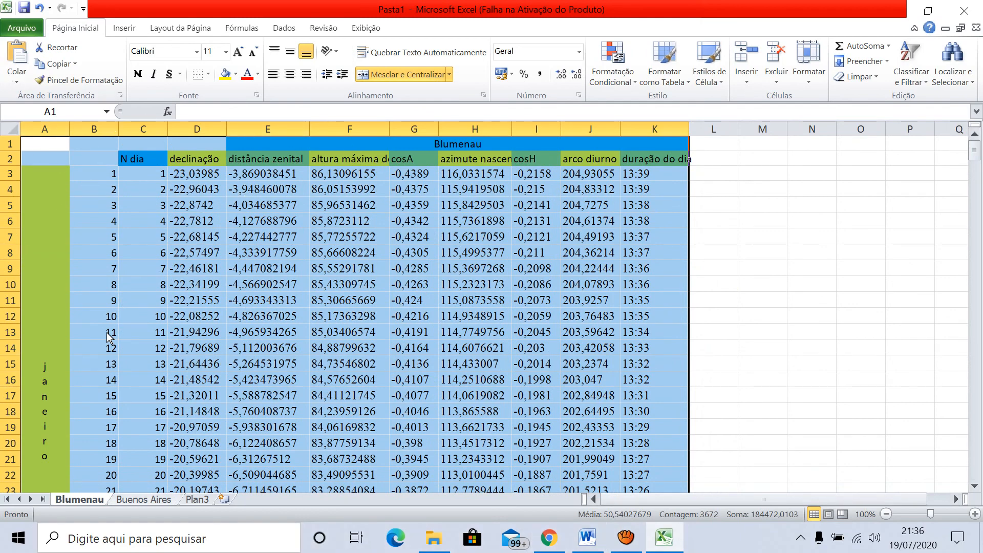
key(ctrl+Page_Down)
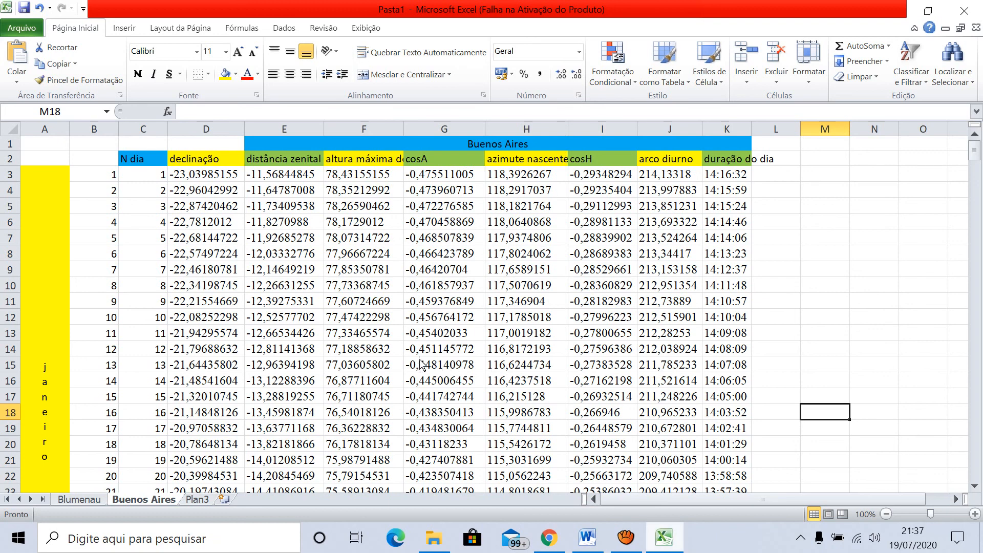
mouse_move(627, 540)
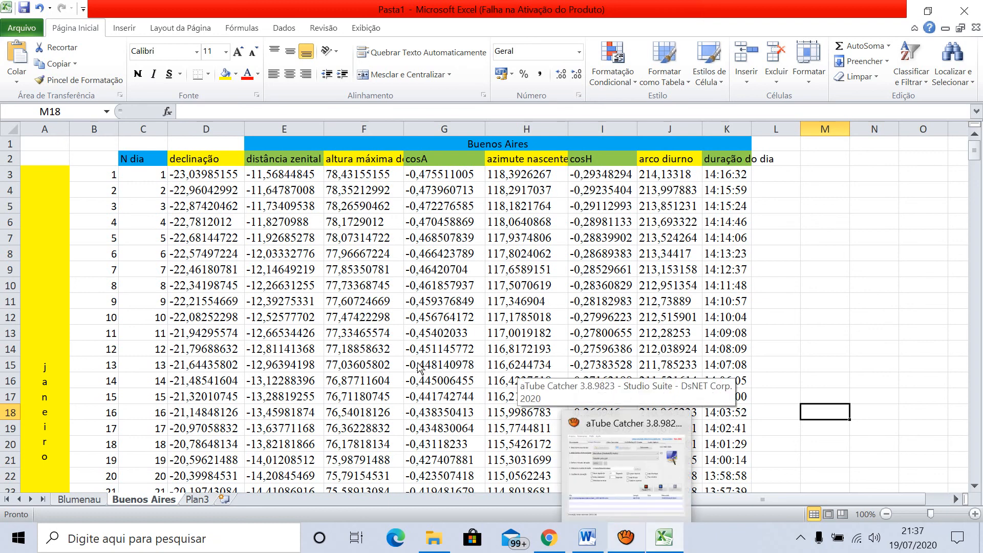
click(626, 537)
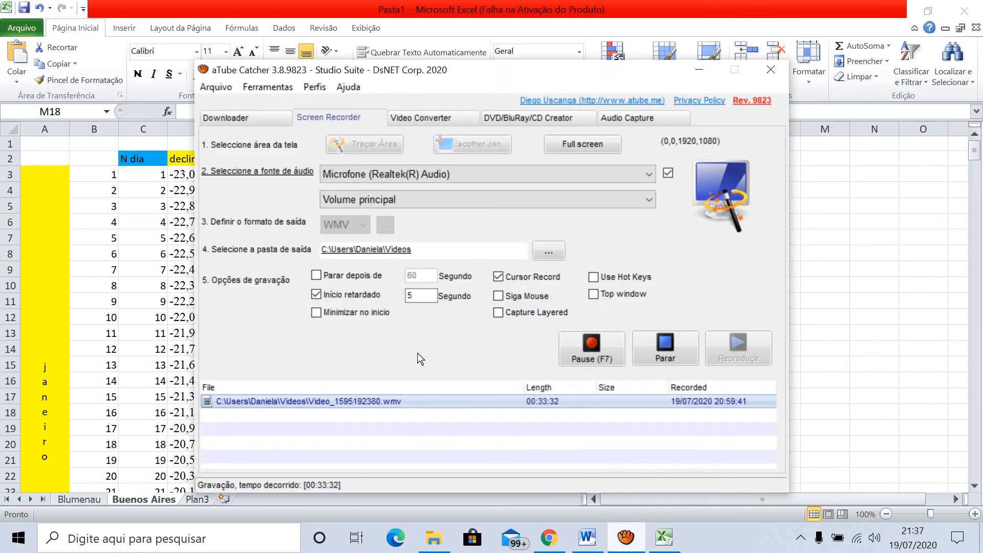